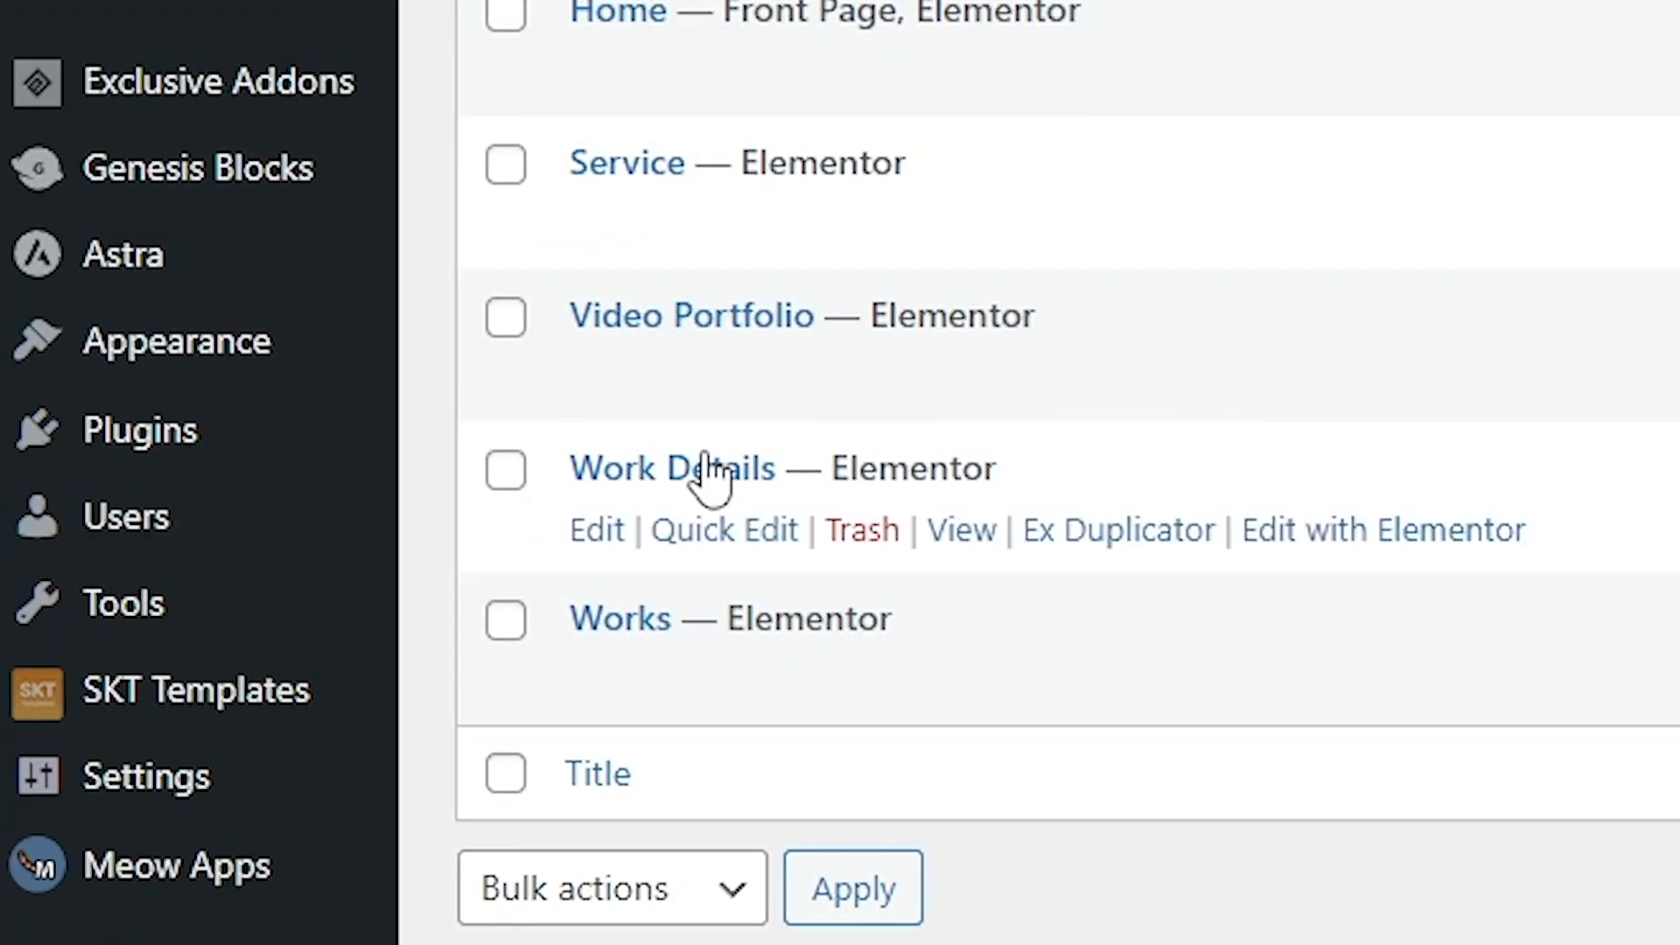
Search the new plugins for "gpt", and install and activate AI Engine: ChatGPT Chatbot
mouse_move(165, 423)
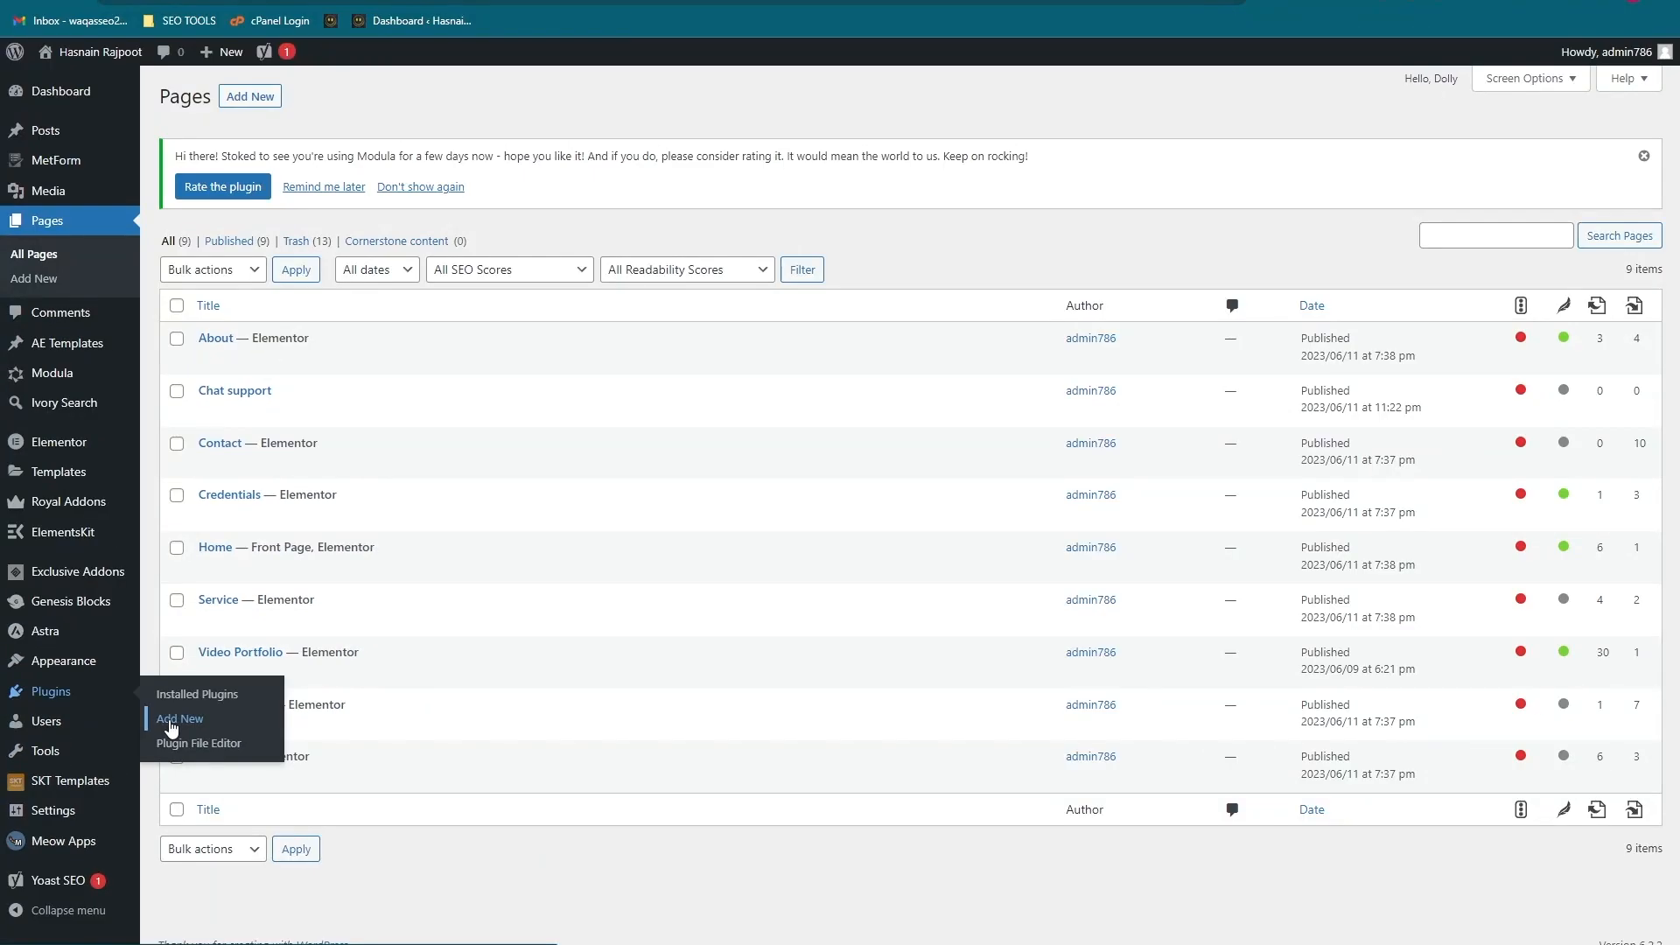
left_click(180, 718)
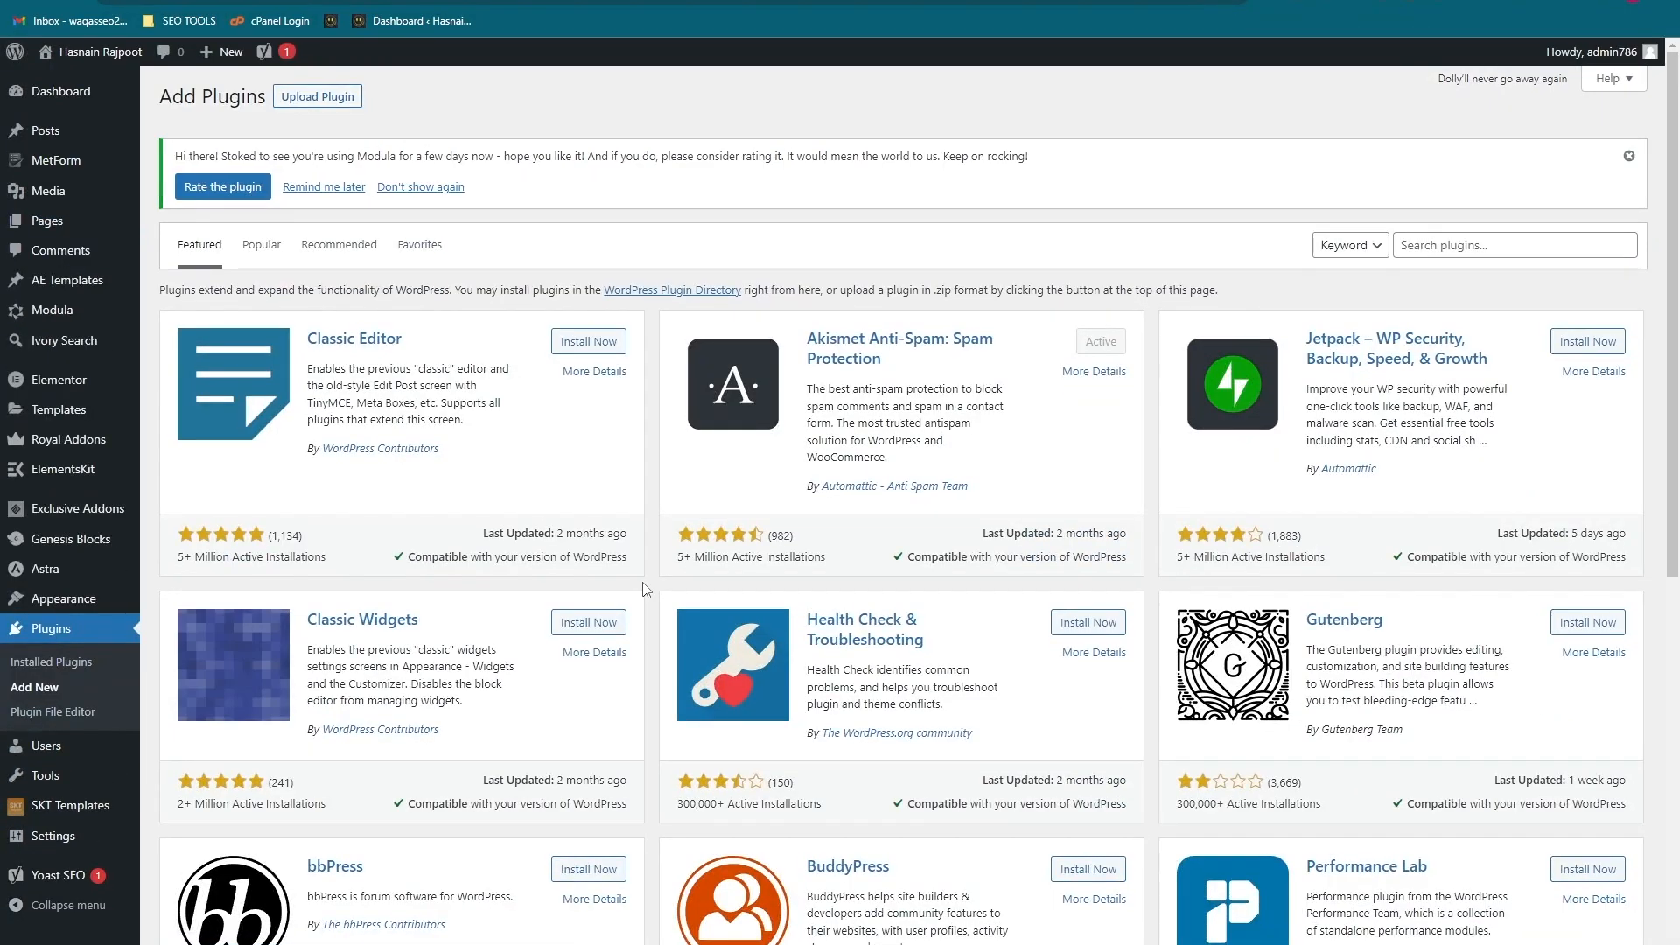
left_click(1226, 392)
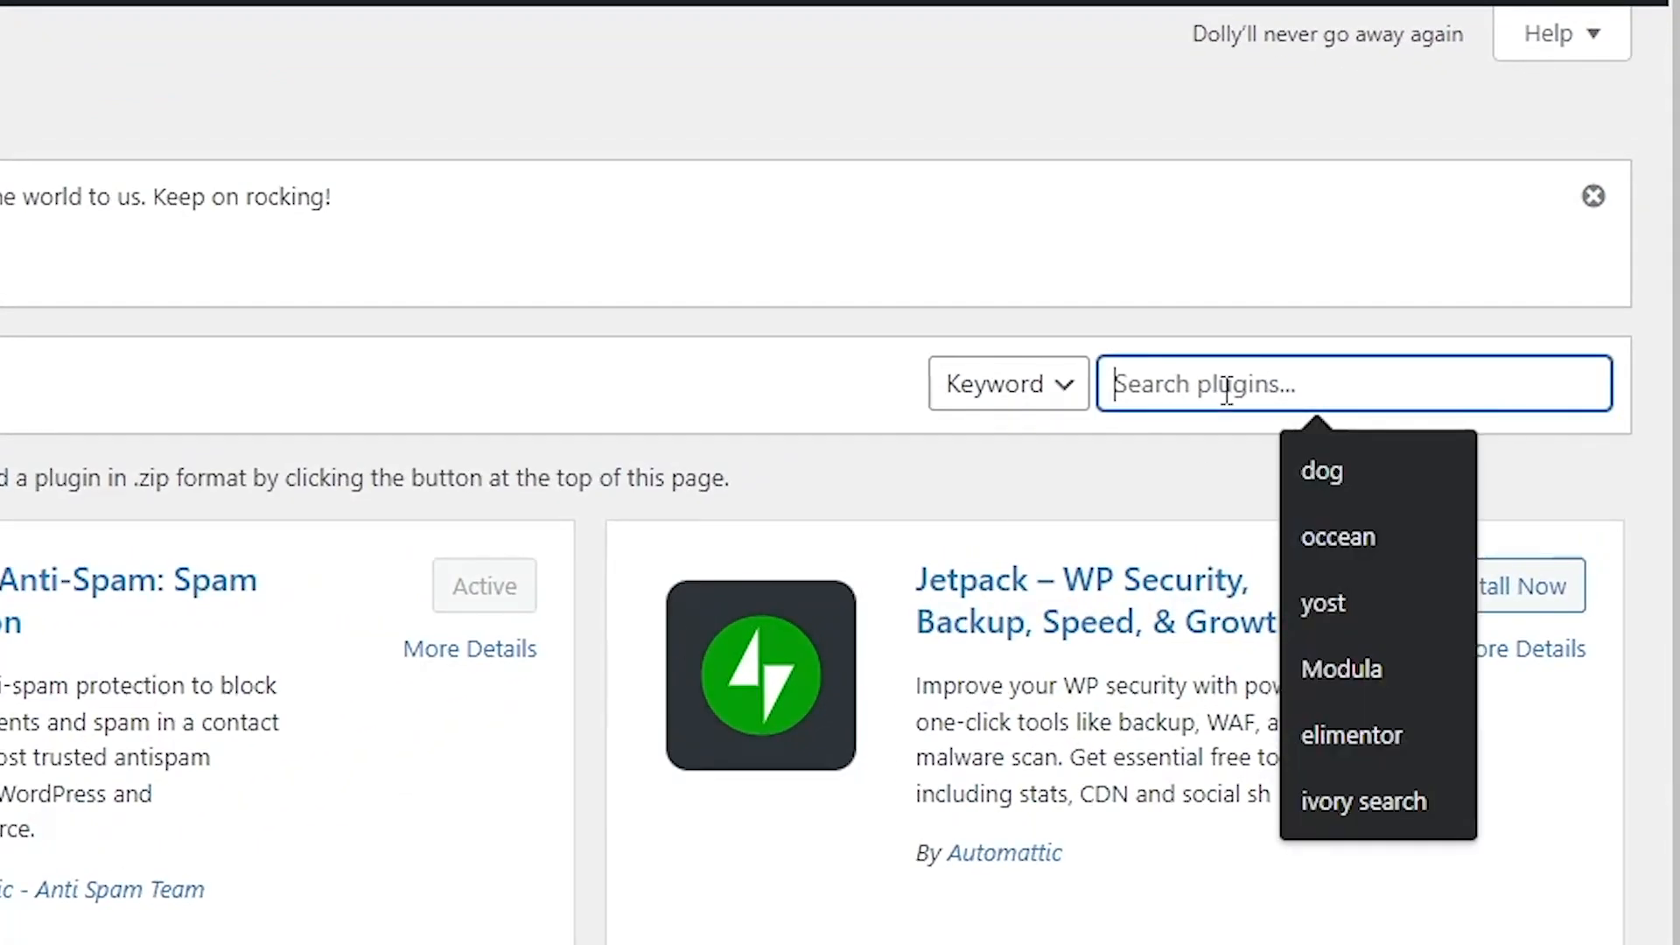
type("gpt")
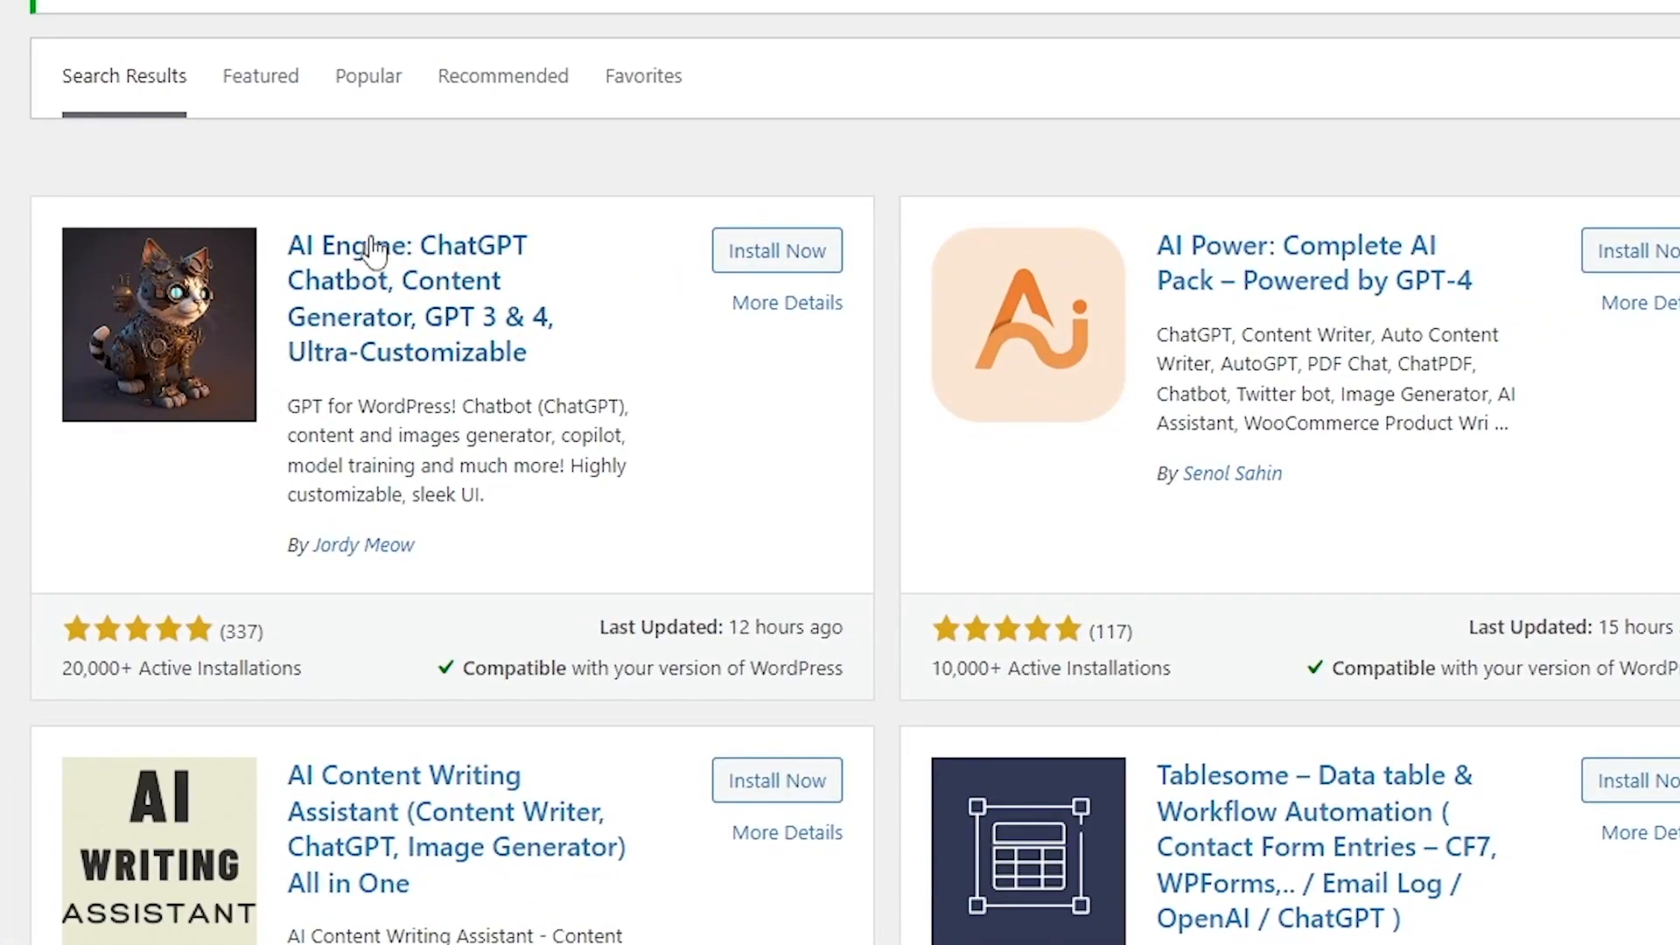
left_click(796, 259)
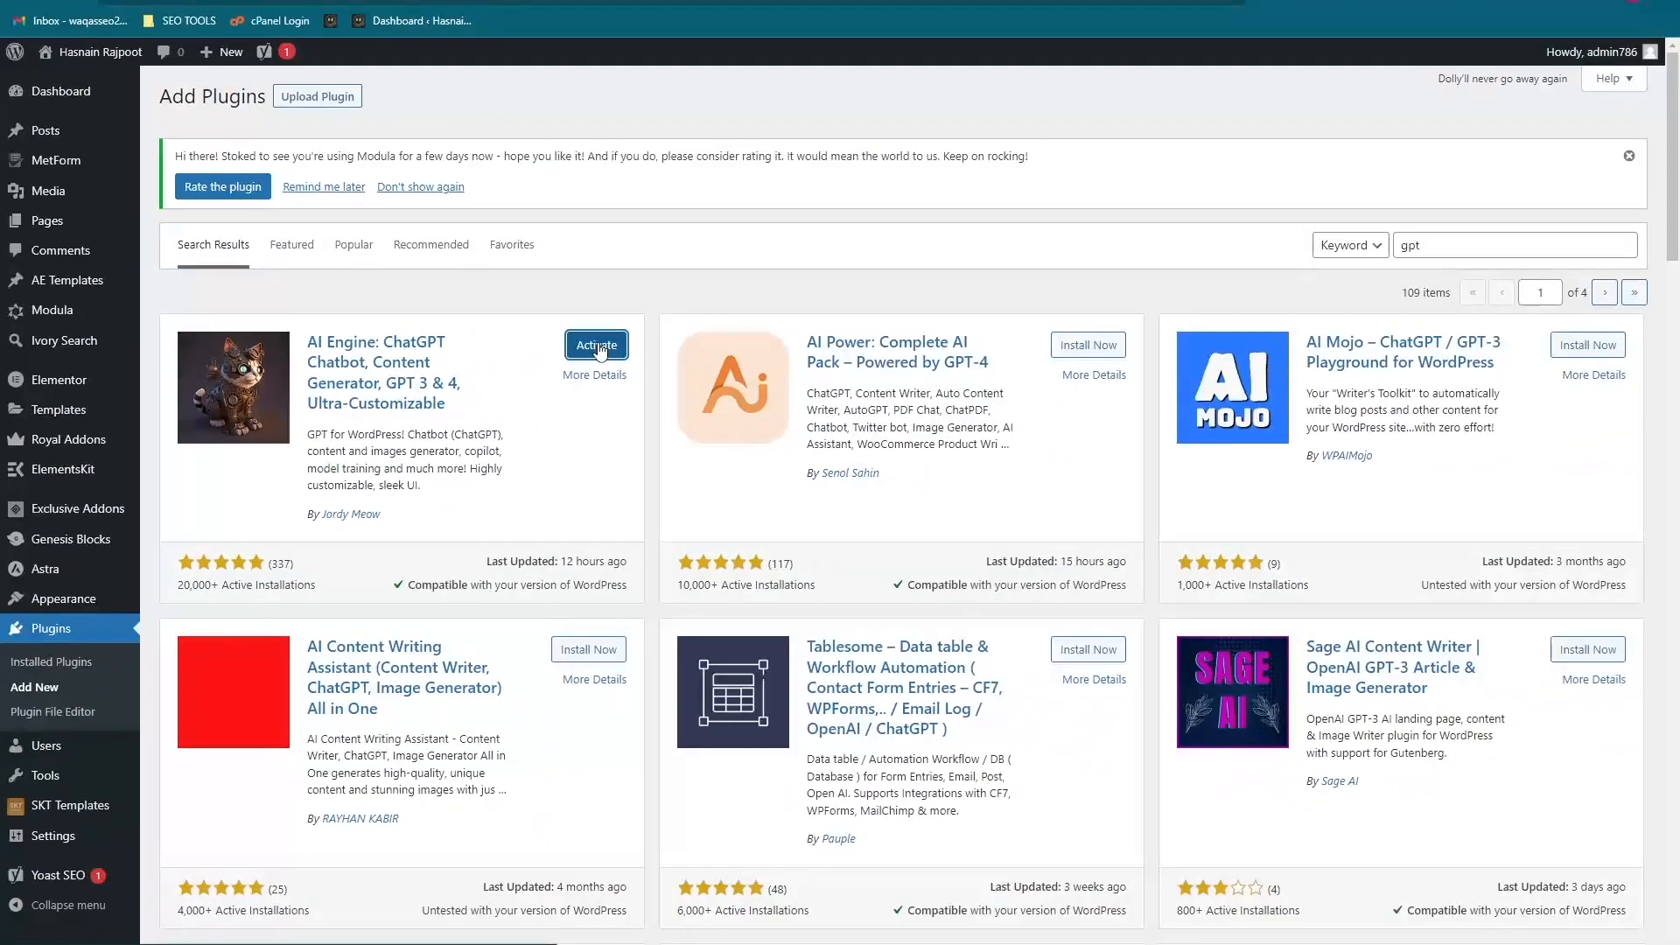
left_click(596, 346)
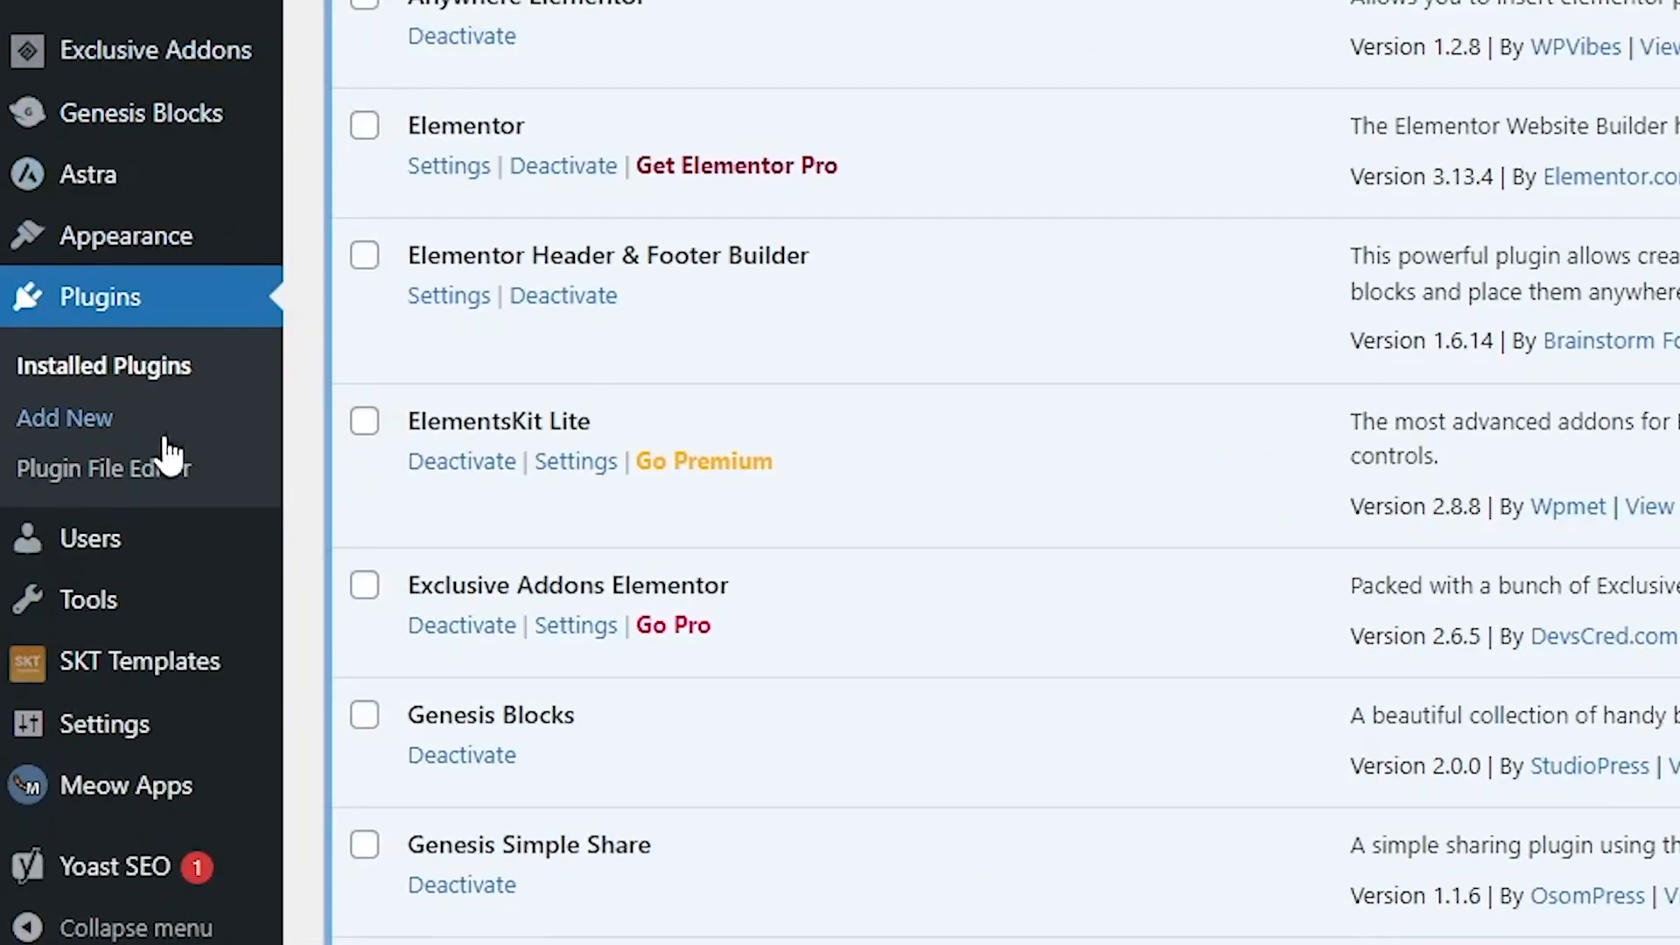
Open the AI Engine settings and follow the link to the OpenAI website
mouse_move(90, 814)
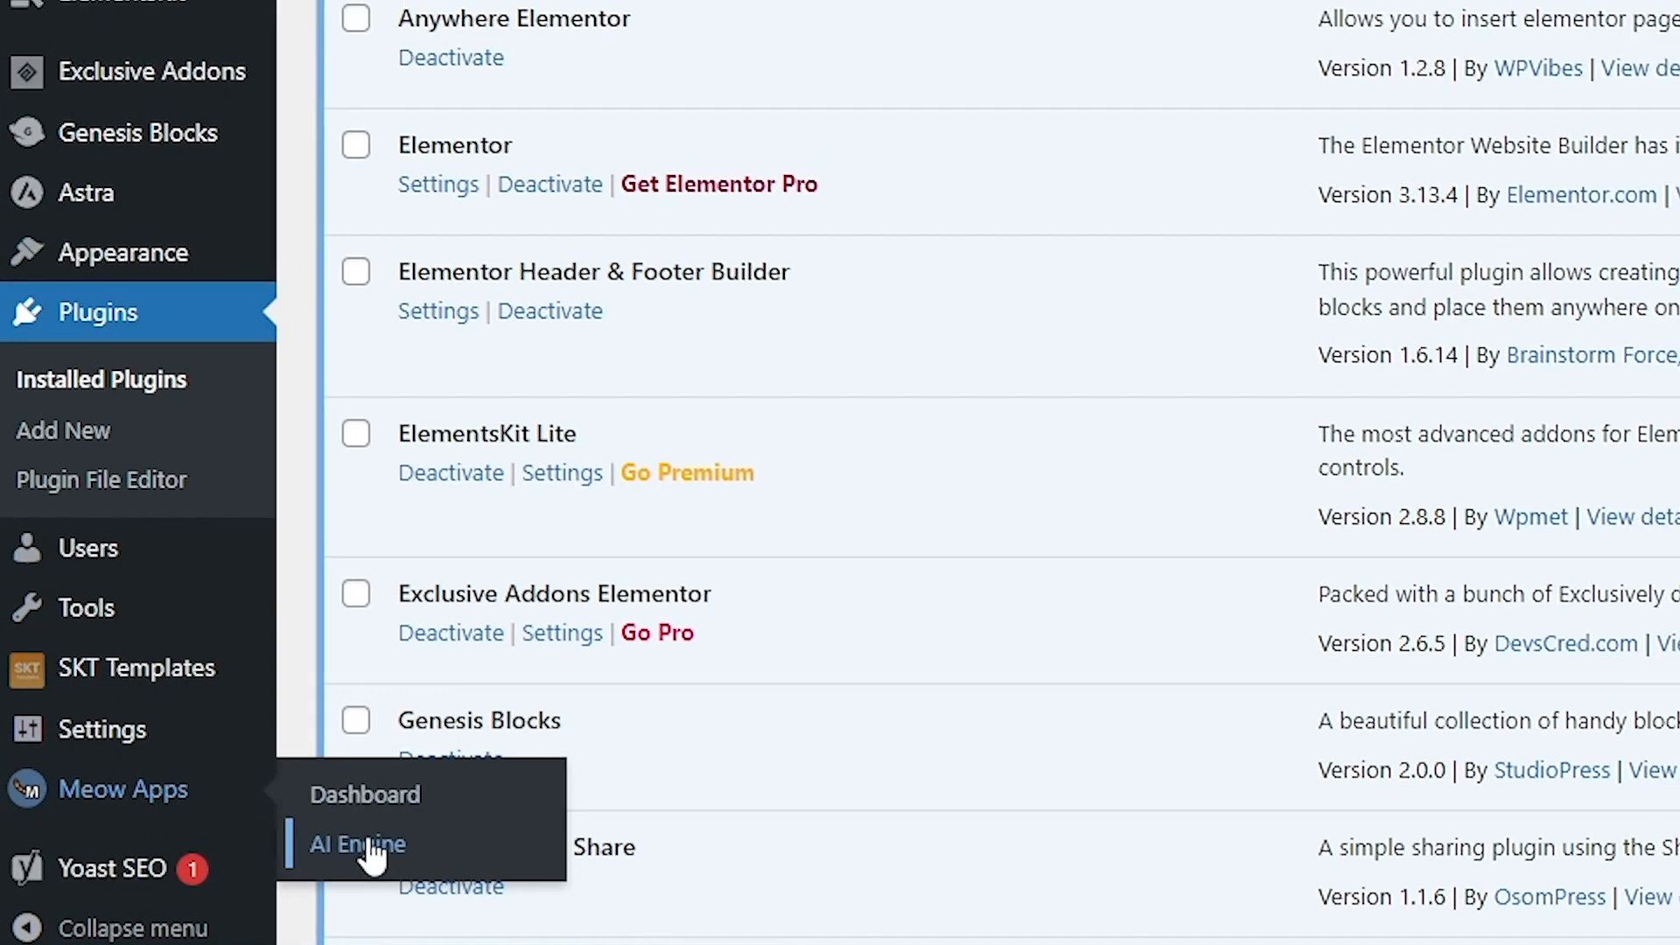
left_click(368, 845)
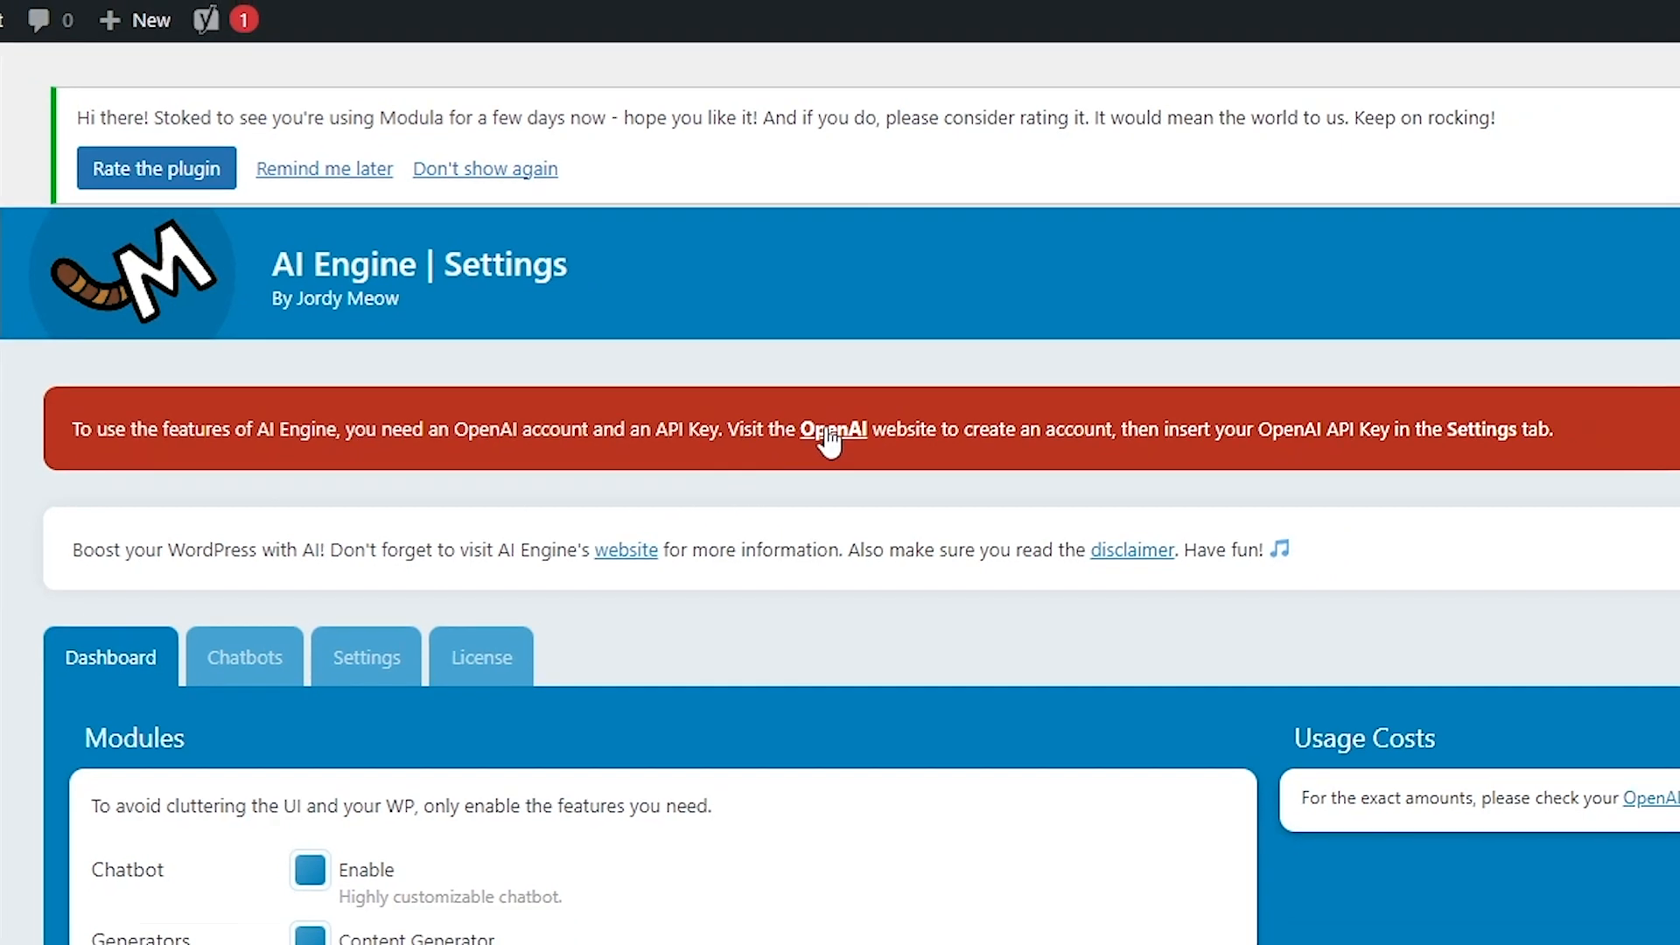
left_click(827, 430)
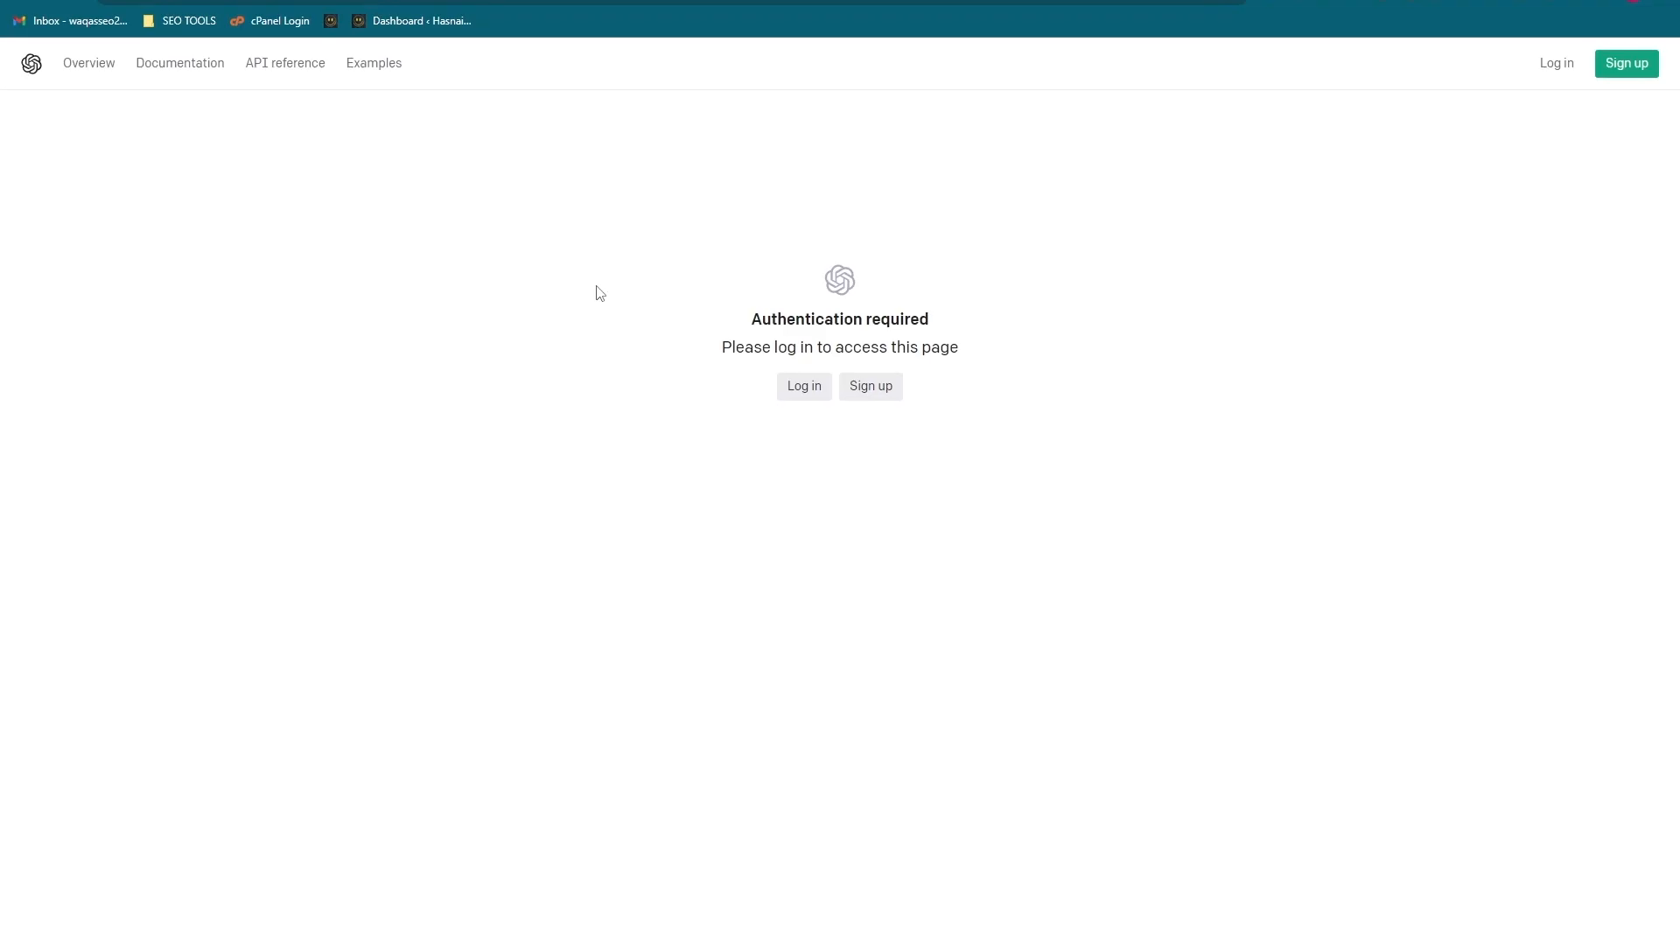
Log in to OpenAI with the Google account and view the account's API keys
left_click(803, 394)
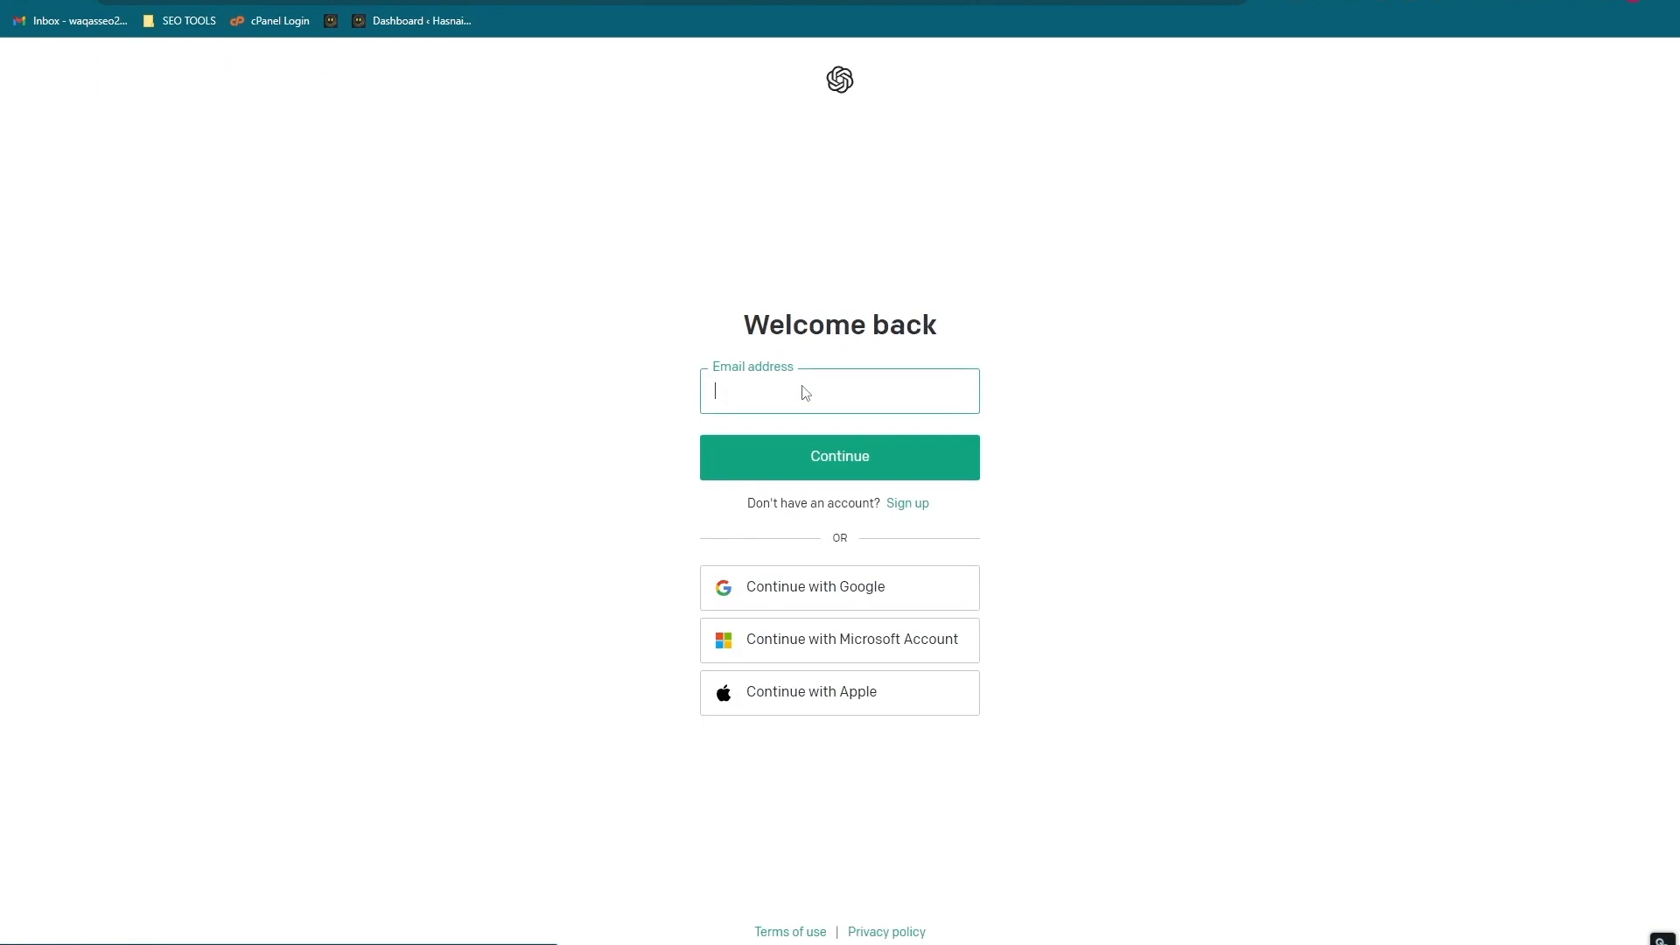
left_click(855, 595)
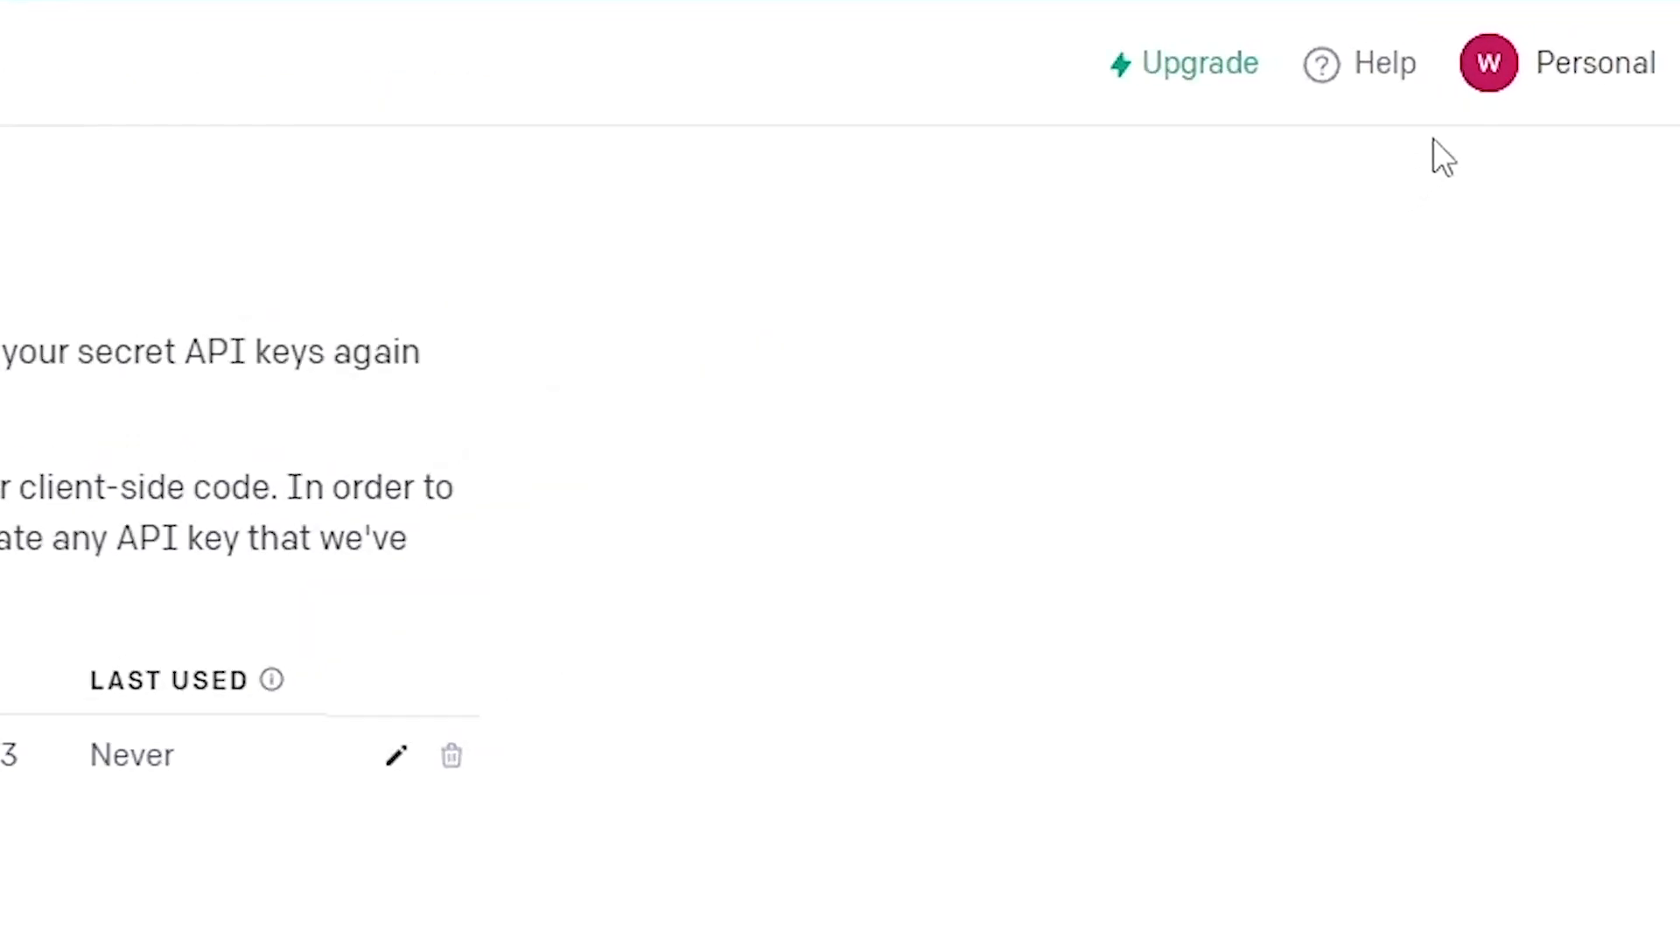
left_click(1570, 77)
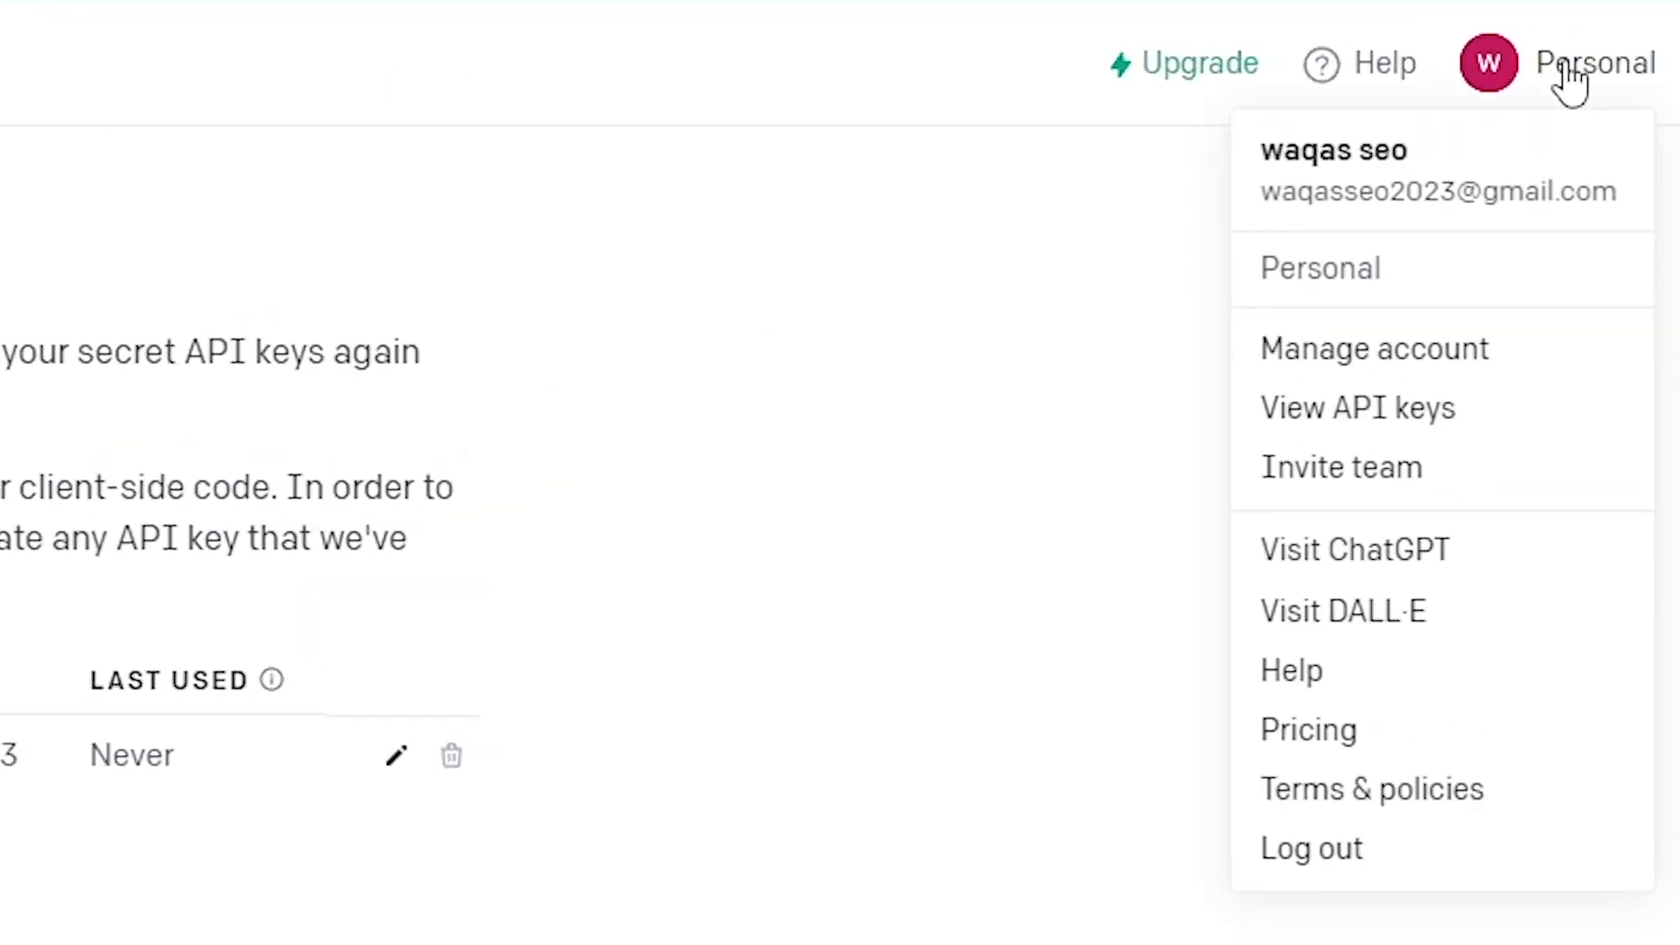
left_click(1400, 412)
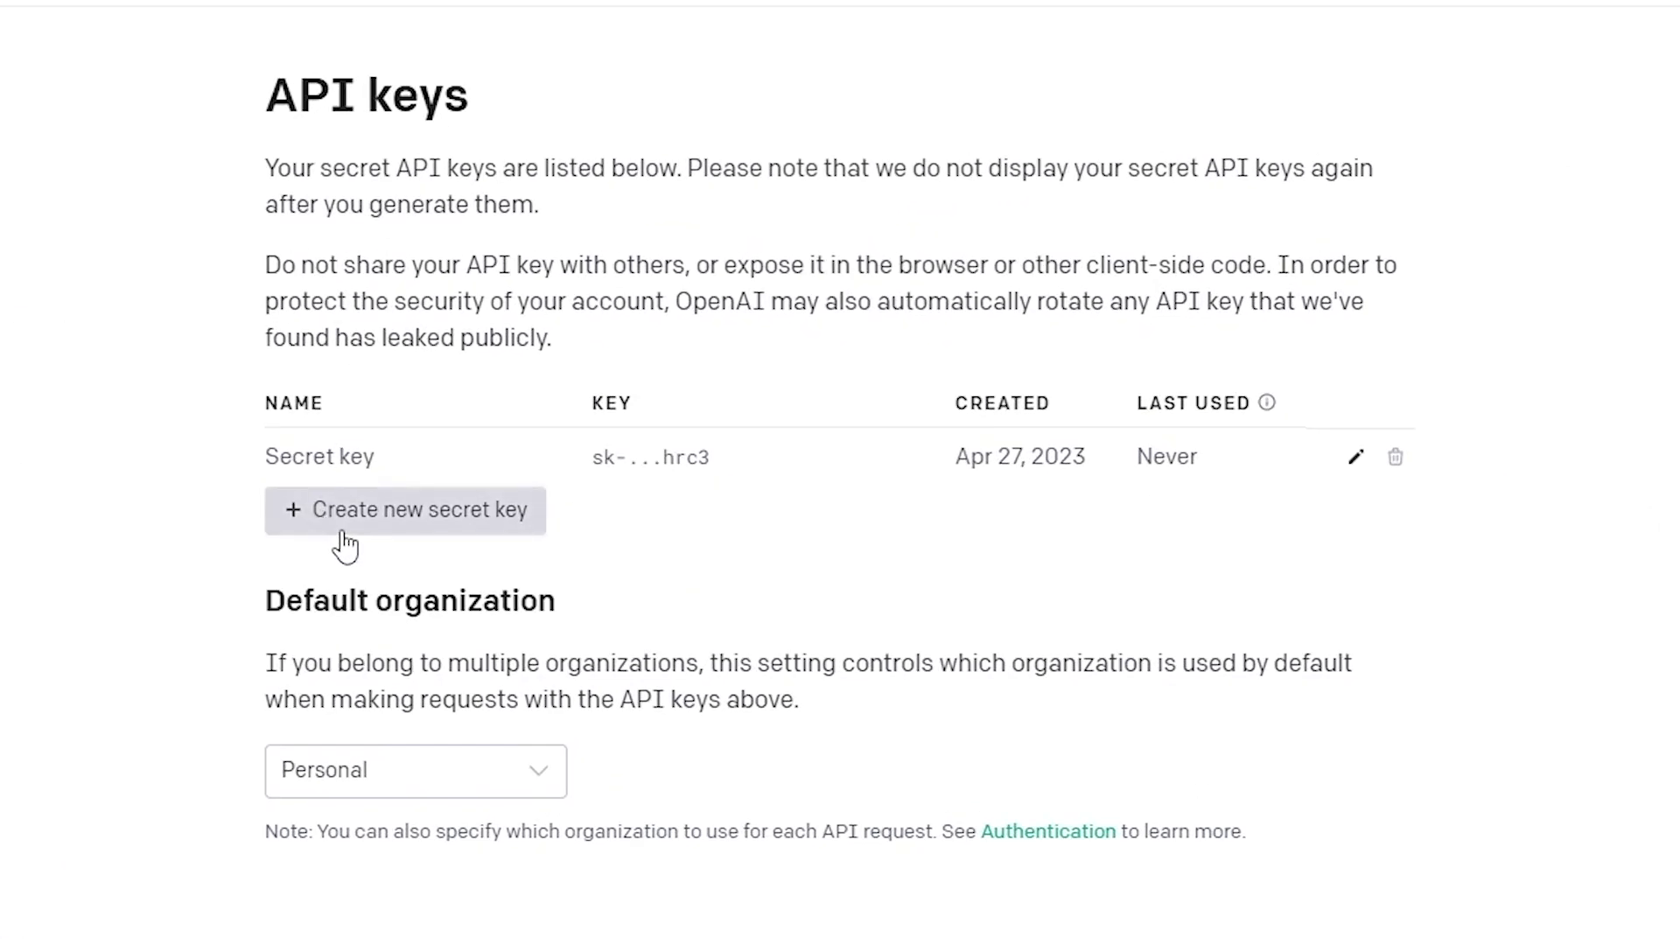
Create an unnamed OpenAI secret key and paste it into the API Key field of the AI Engine settings
left_click(413, 536)
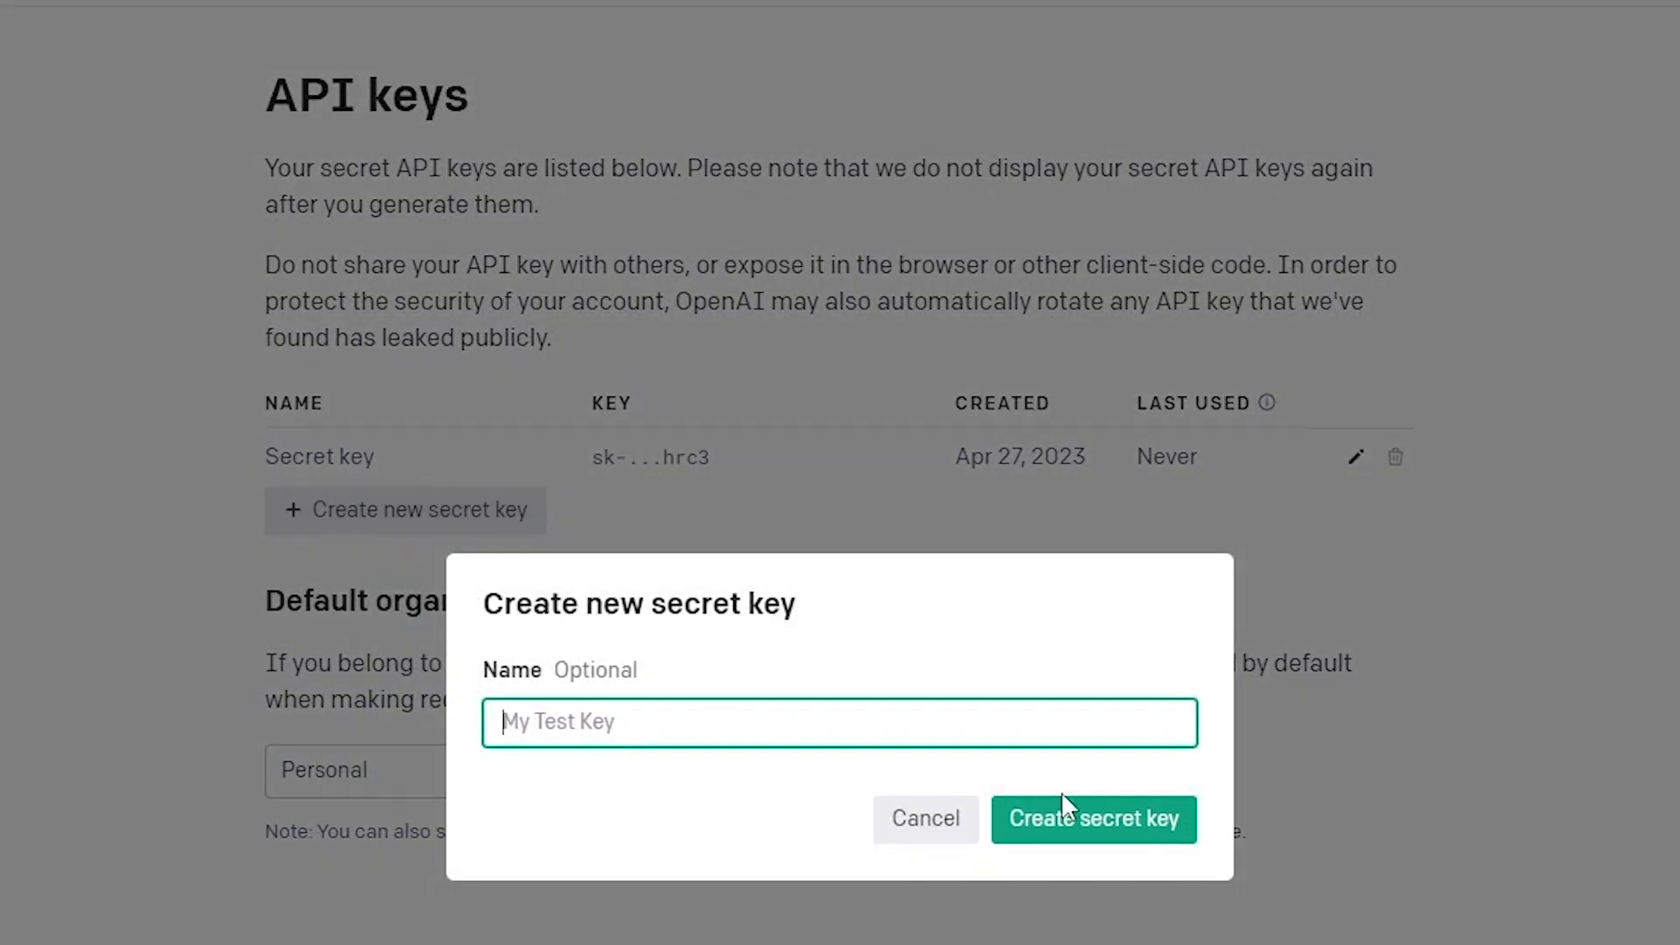
left_click(1076, 831)
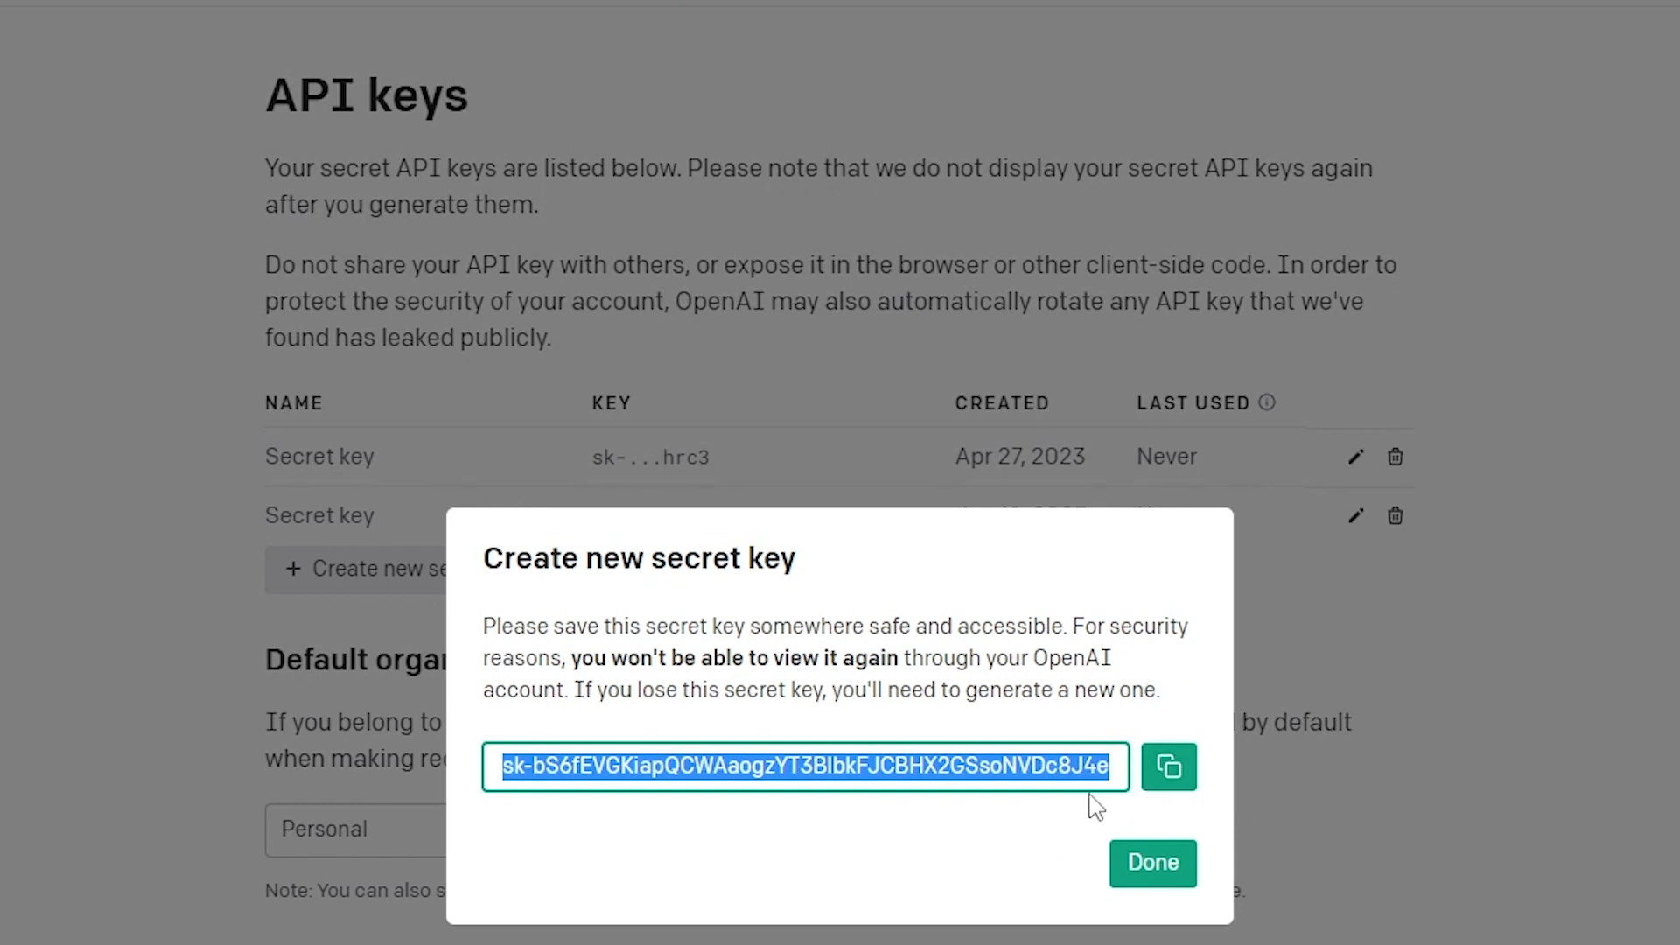
left_click(1171, 770)
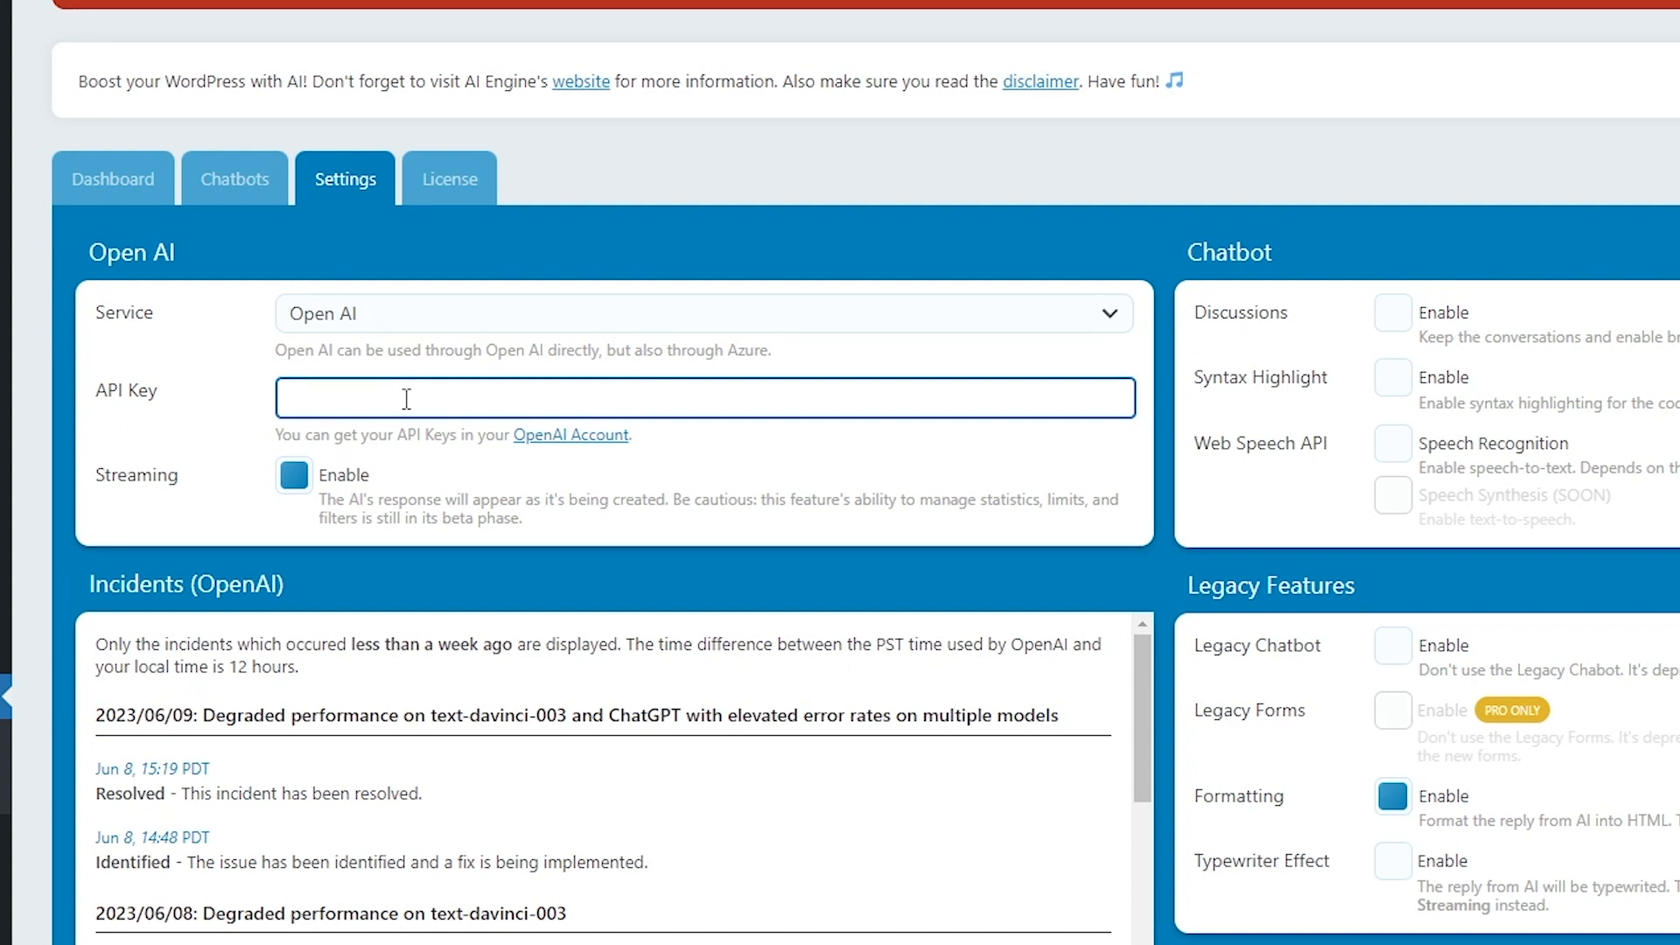
key("ctrl+v")
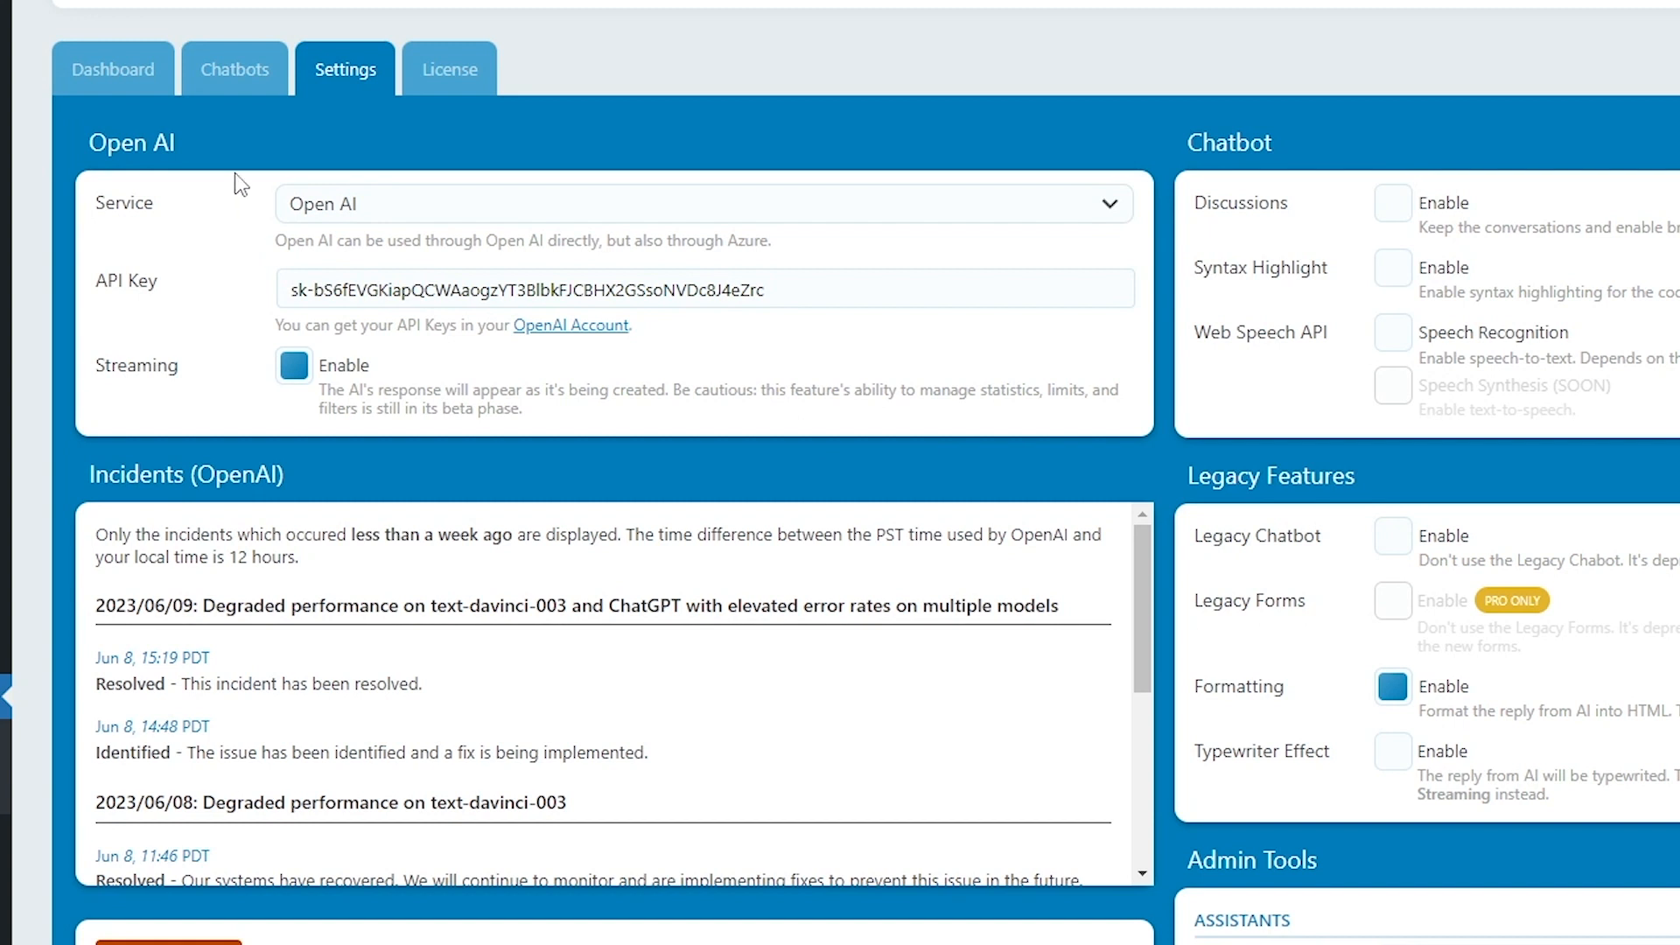
Review the Default chatbot's context text in its main settings and open its visual settings
left_click(233, 83)
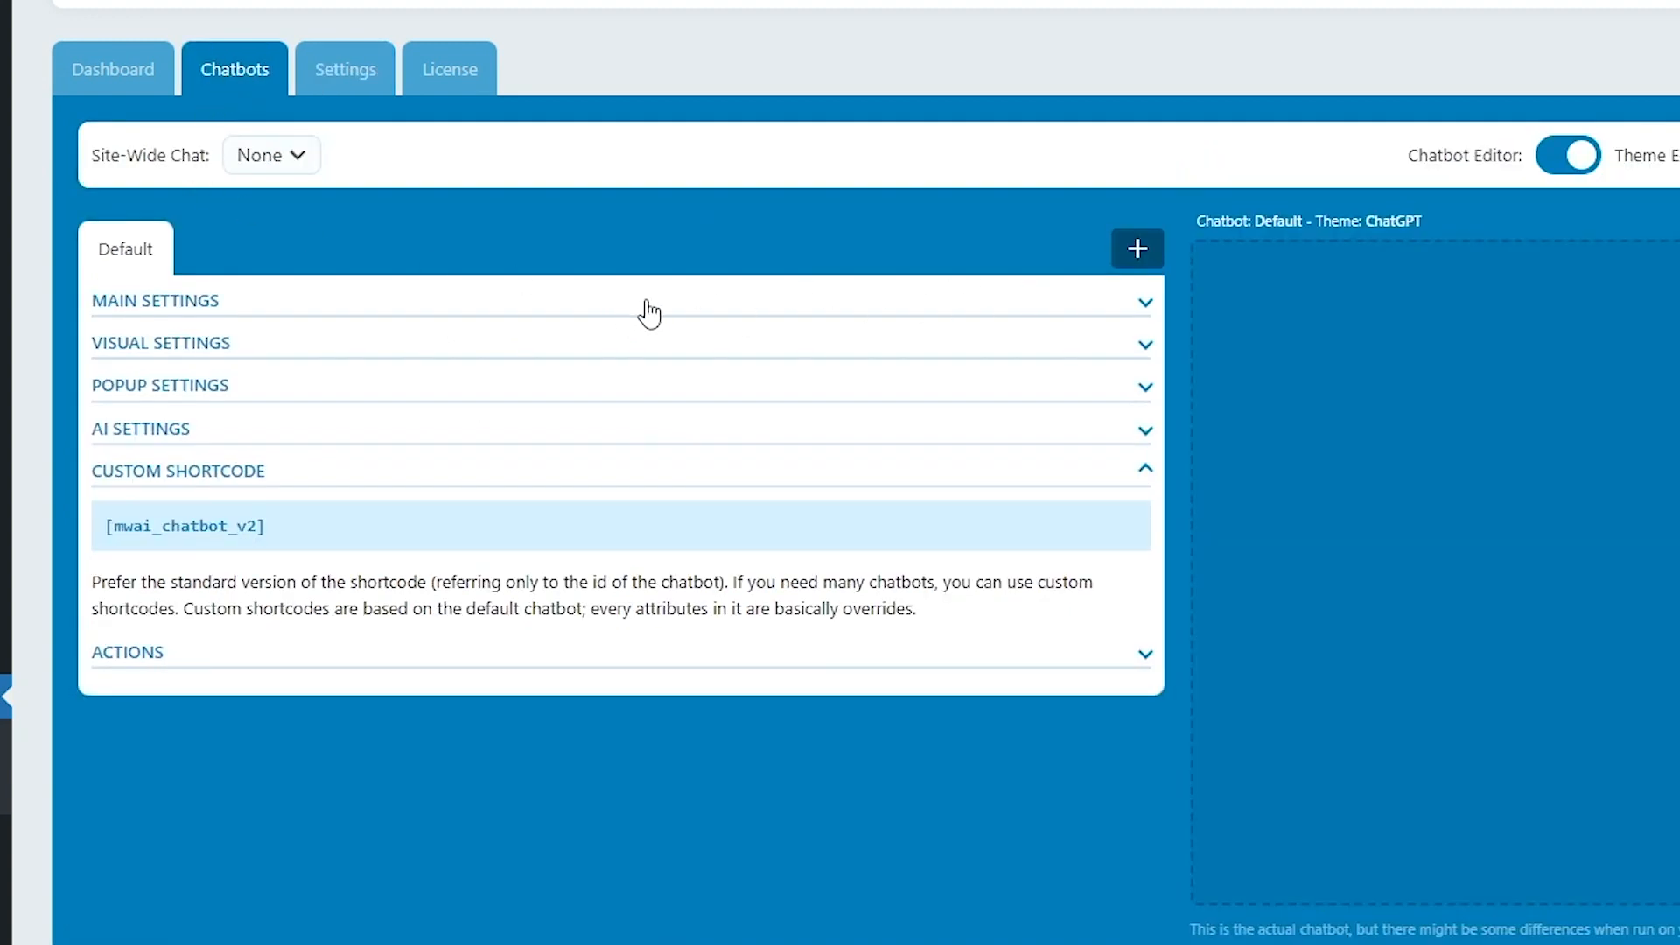
left_click(703, 306)
scroll(702, 319, "down", 1)
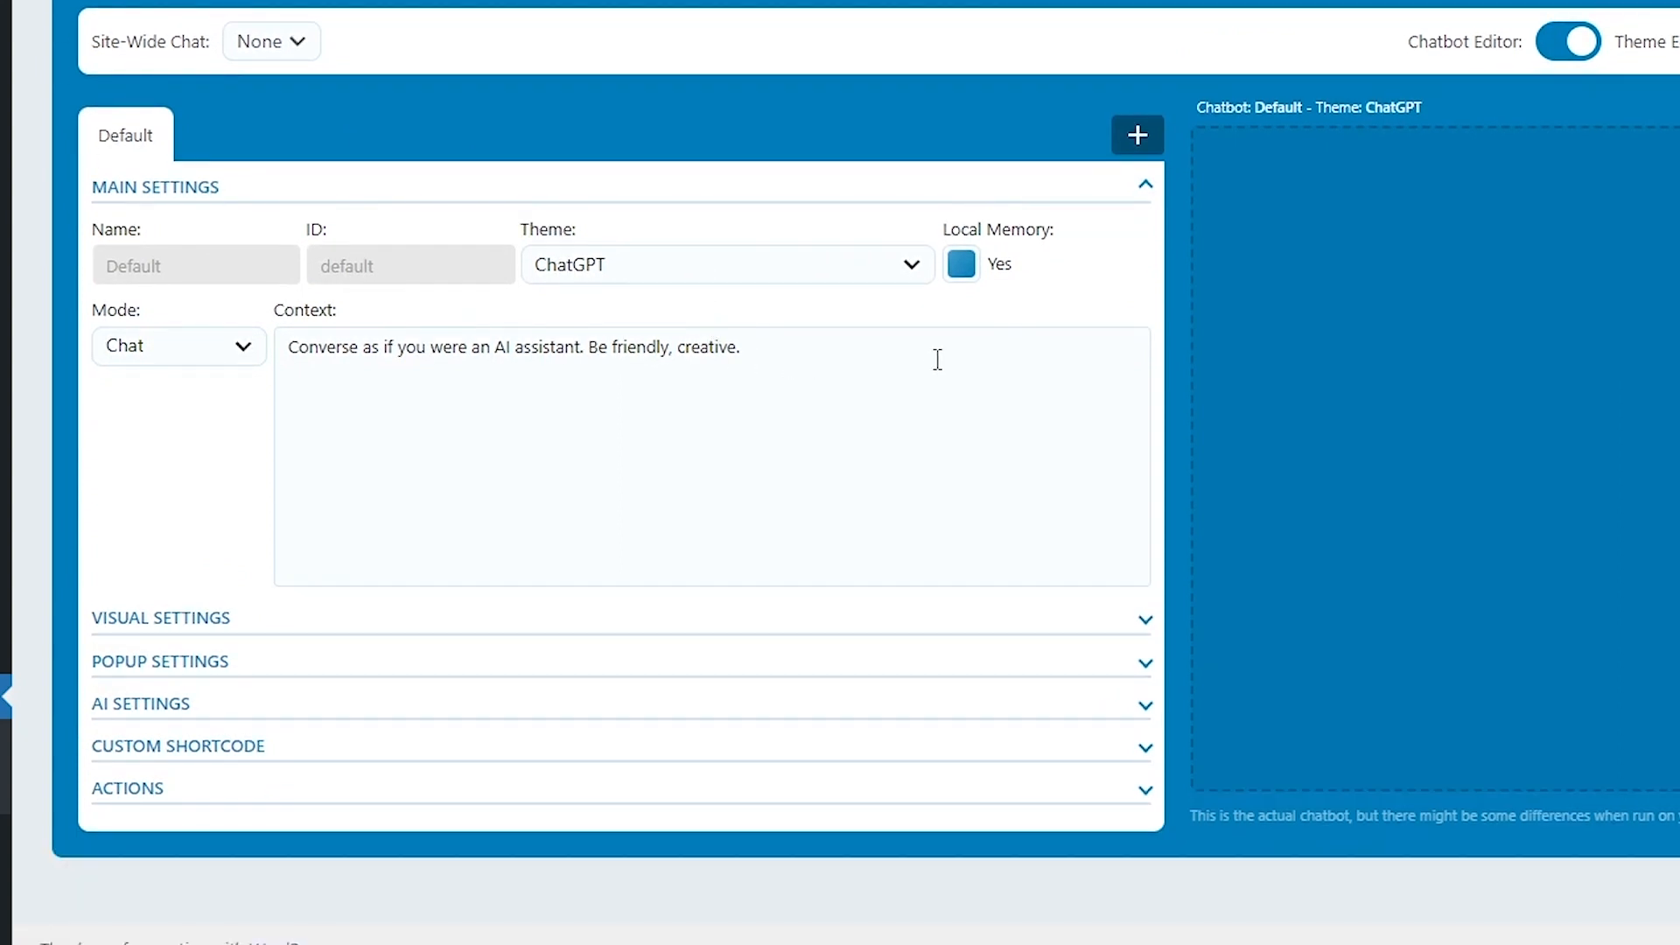
left_click_drag(958, 347, 247, 376)
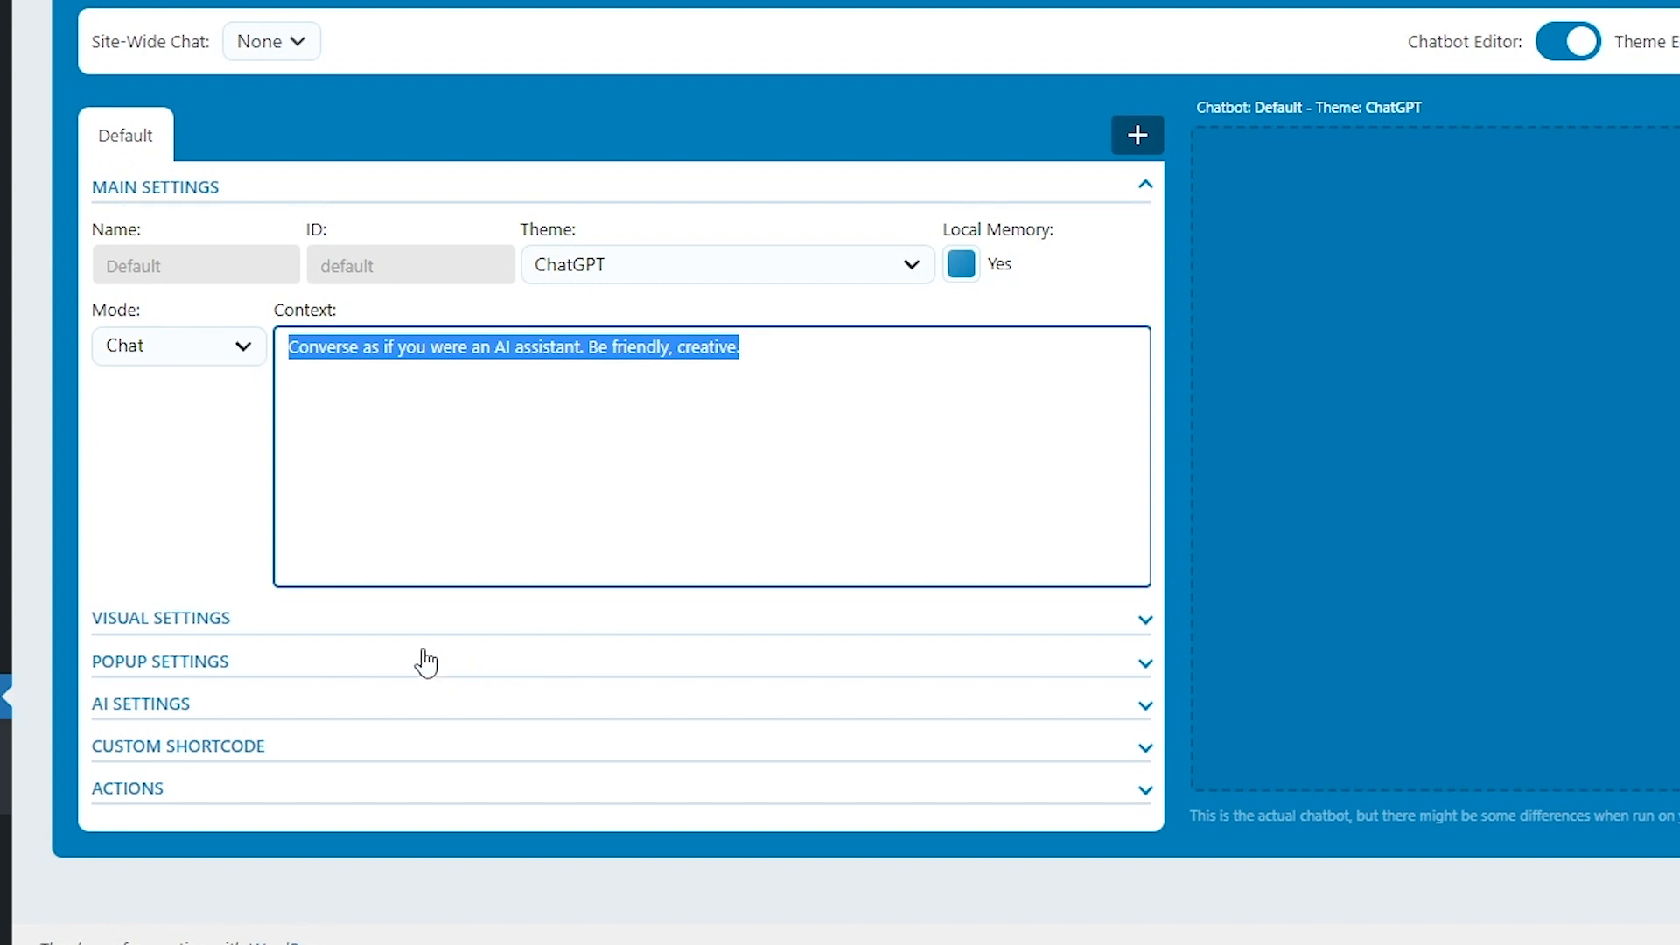
left_click(282, 628)
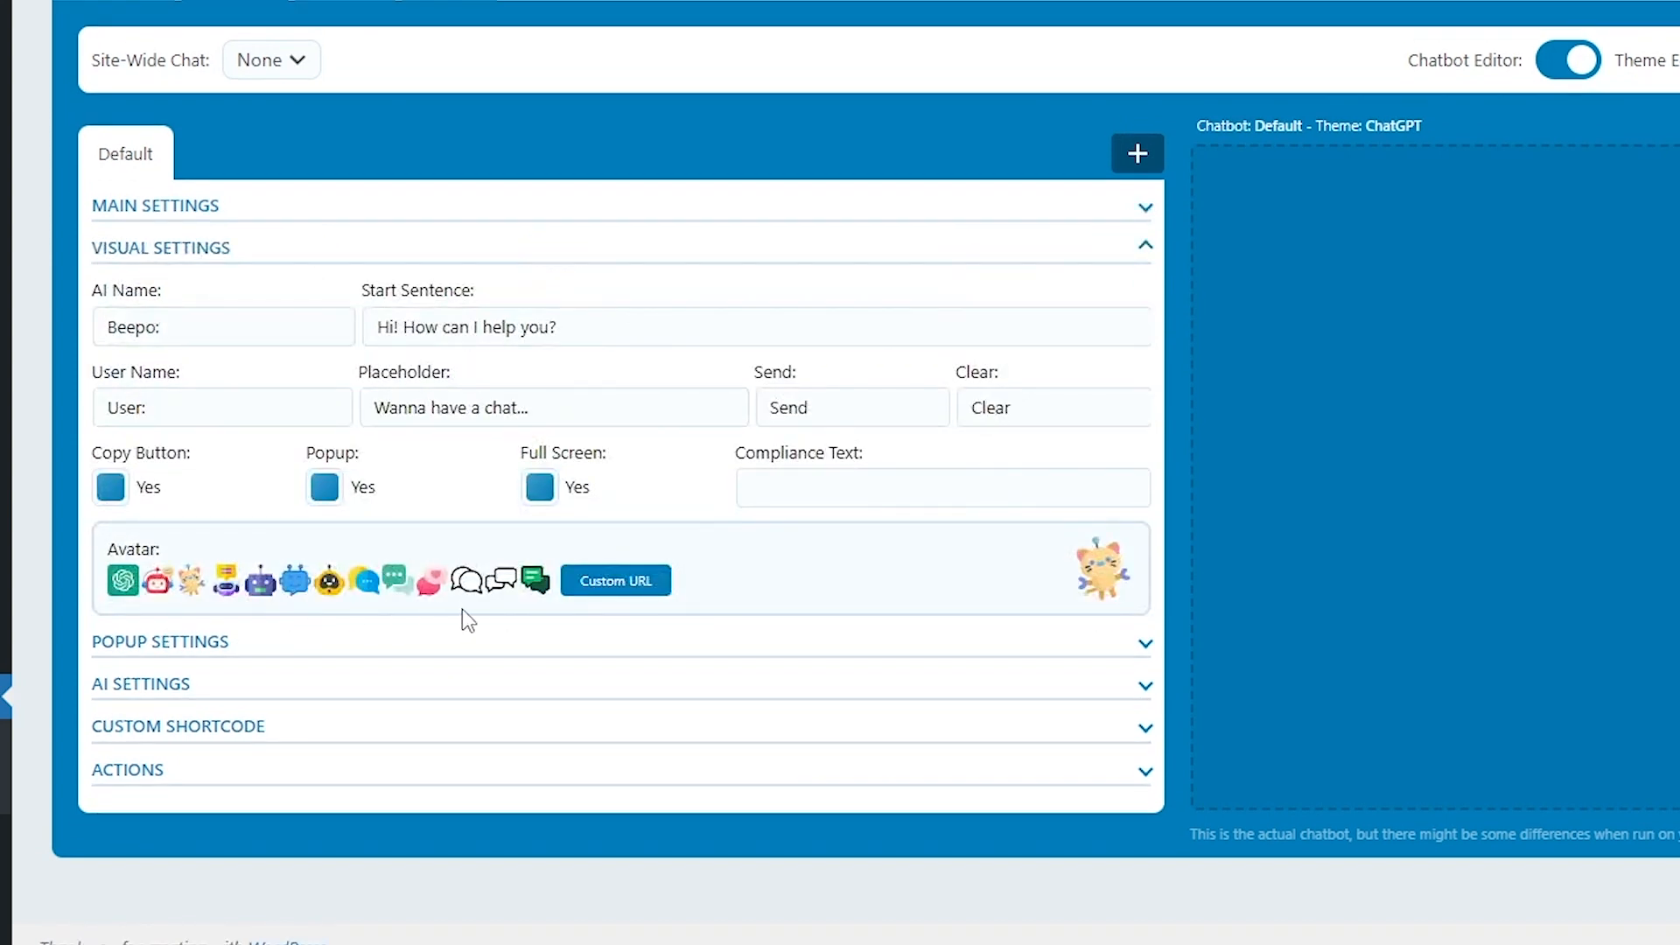
Try switching the chatbot's Copy Button, Popup and Full Screen options off and back on
left_click(111, 491)
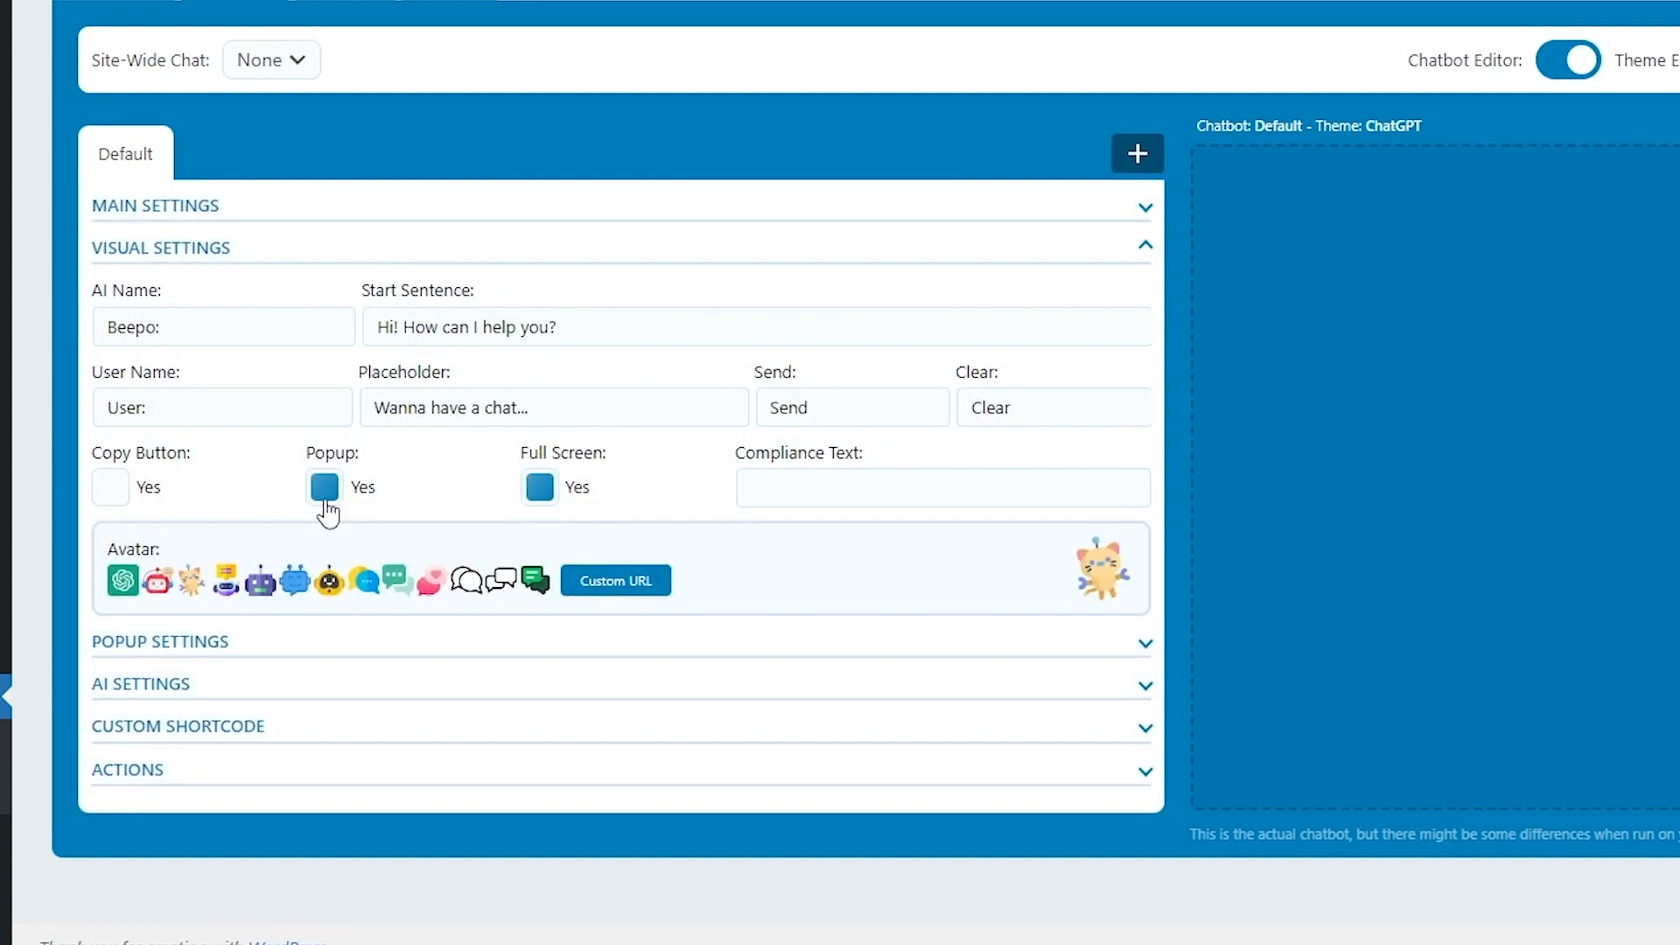
left_click(330, 494)
left_click(538, 487)
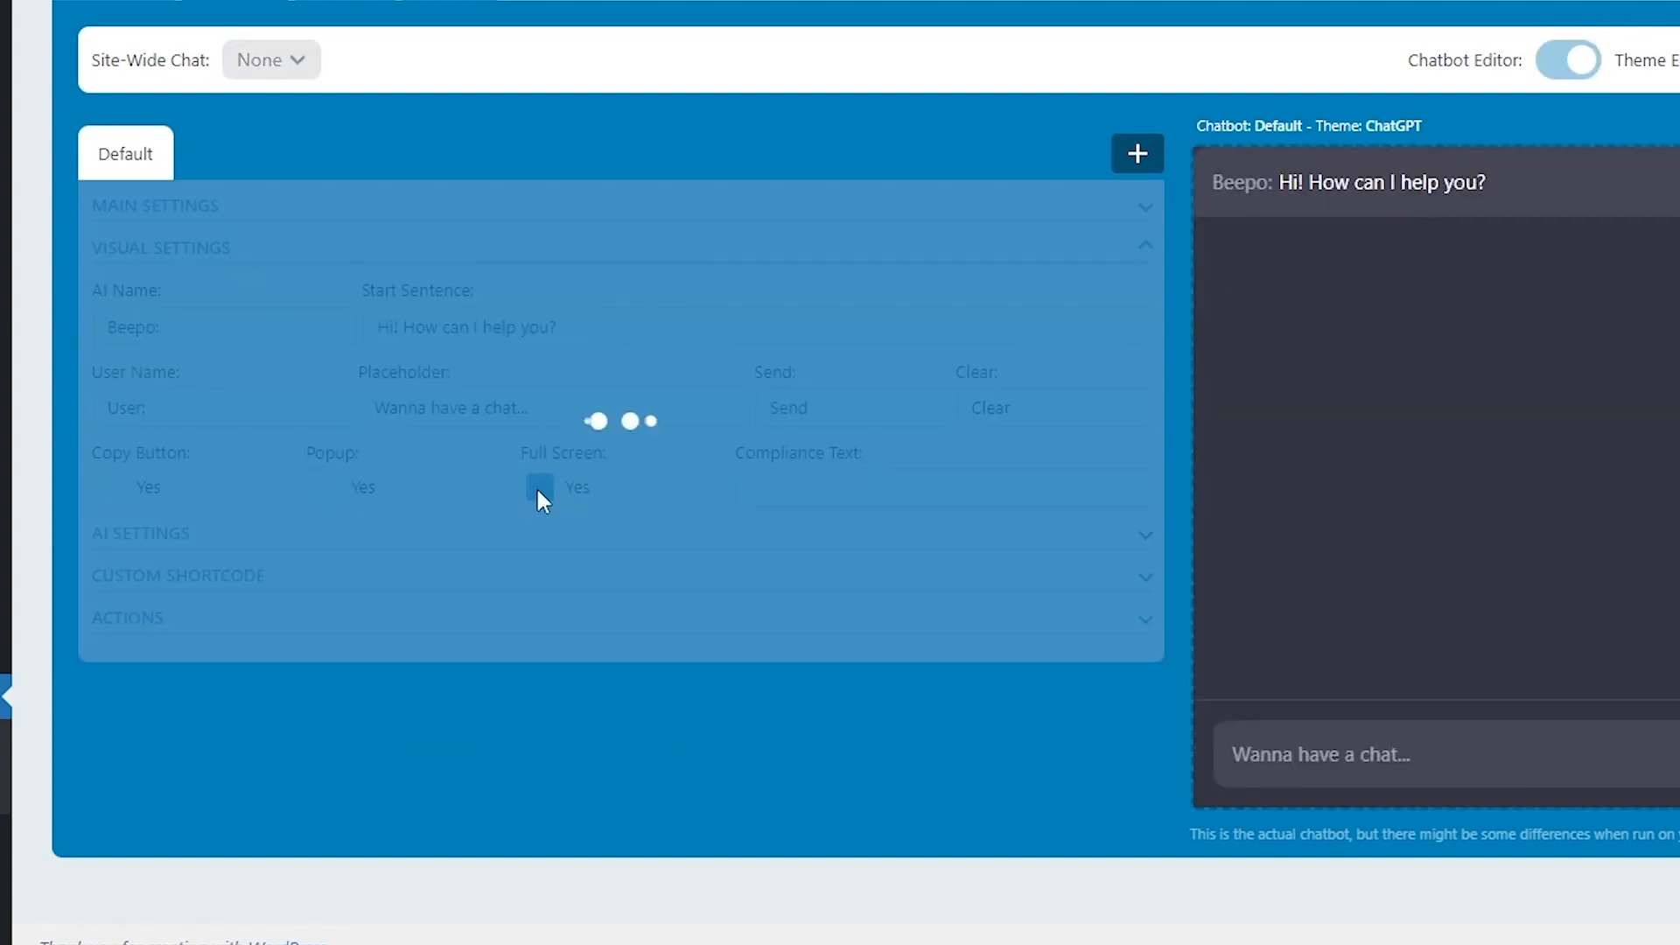
left_click(107, 499)
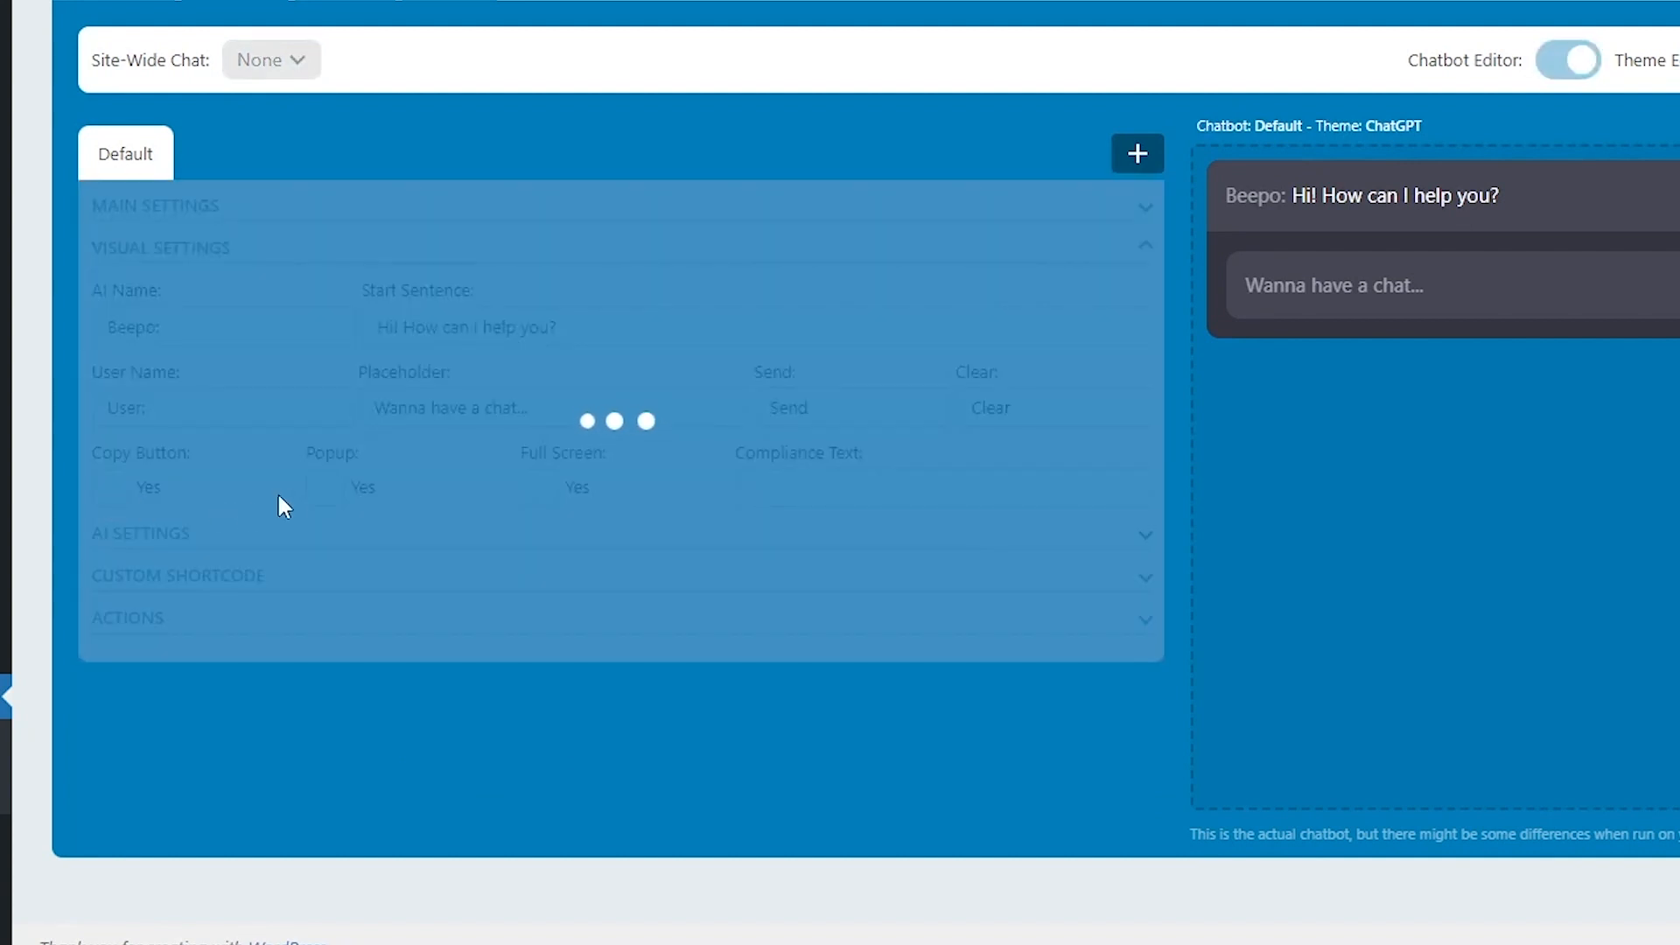
left_click(330, 497)
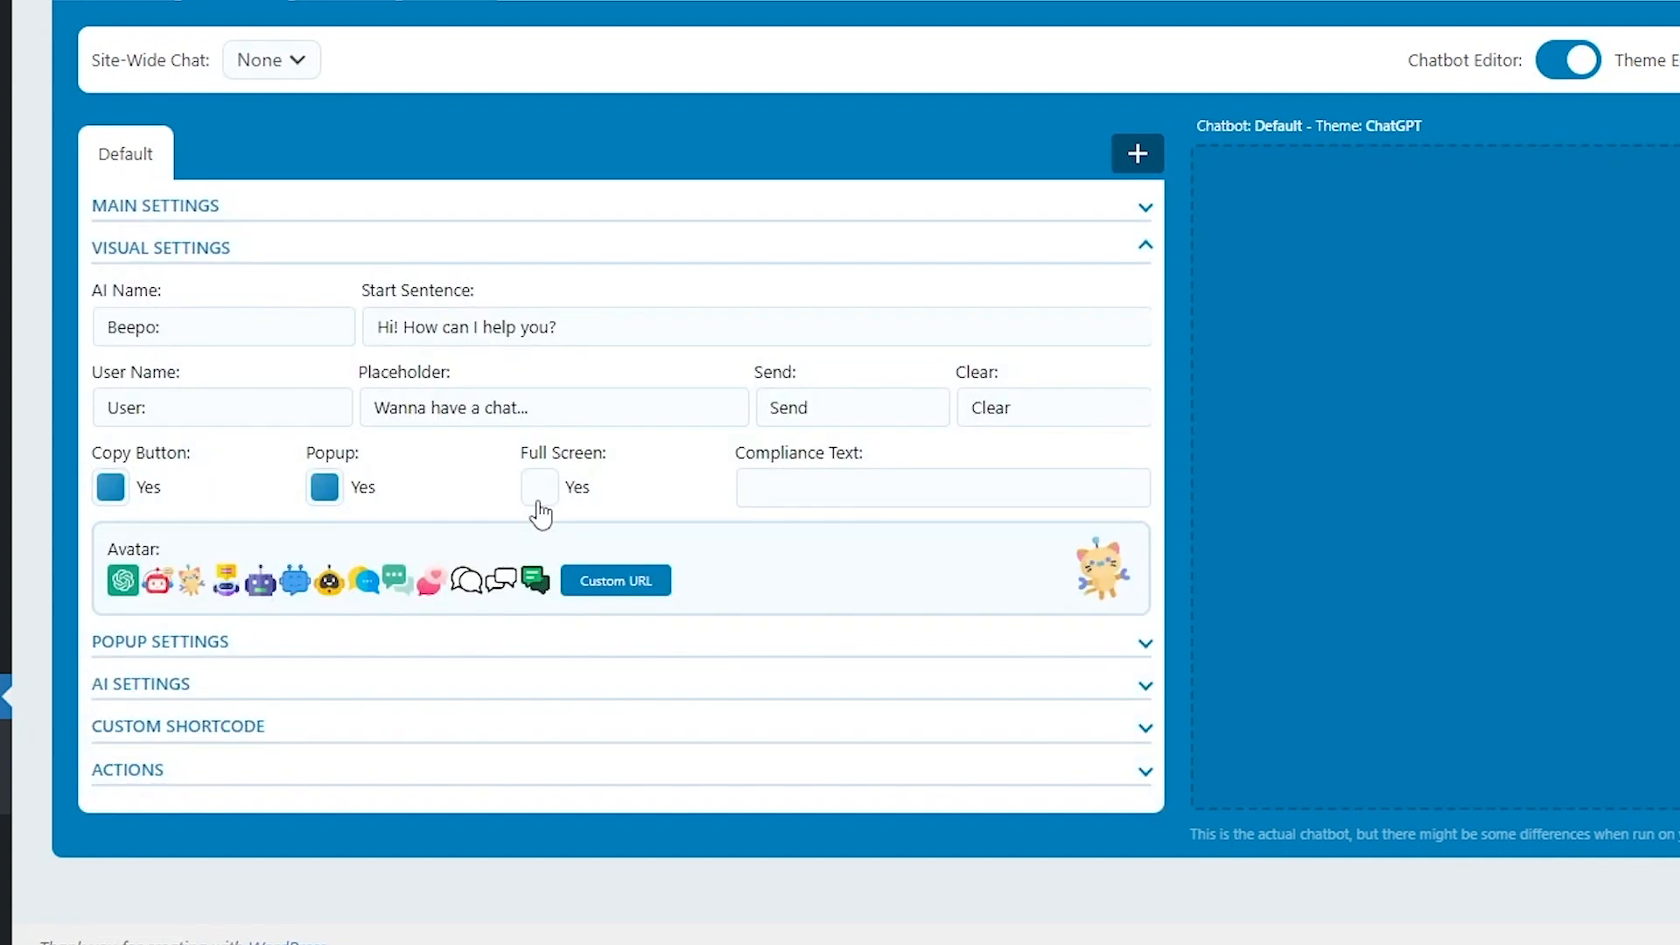
left_click(538, 498)
Set the chatbot's avatar to the large black-outlined white speech bubbles, after trying the pink heart bubbles
left_click(431, 580)
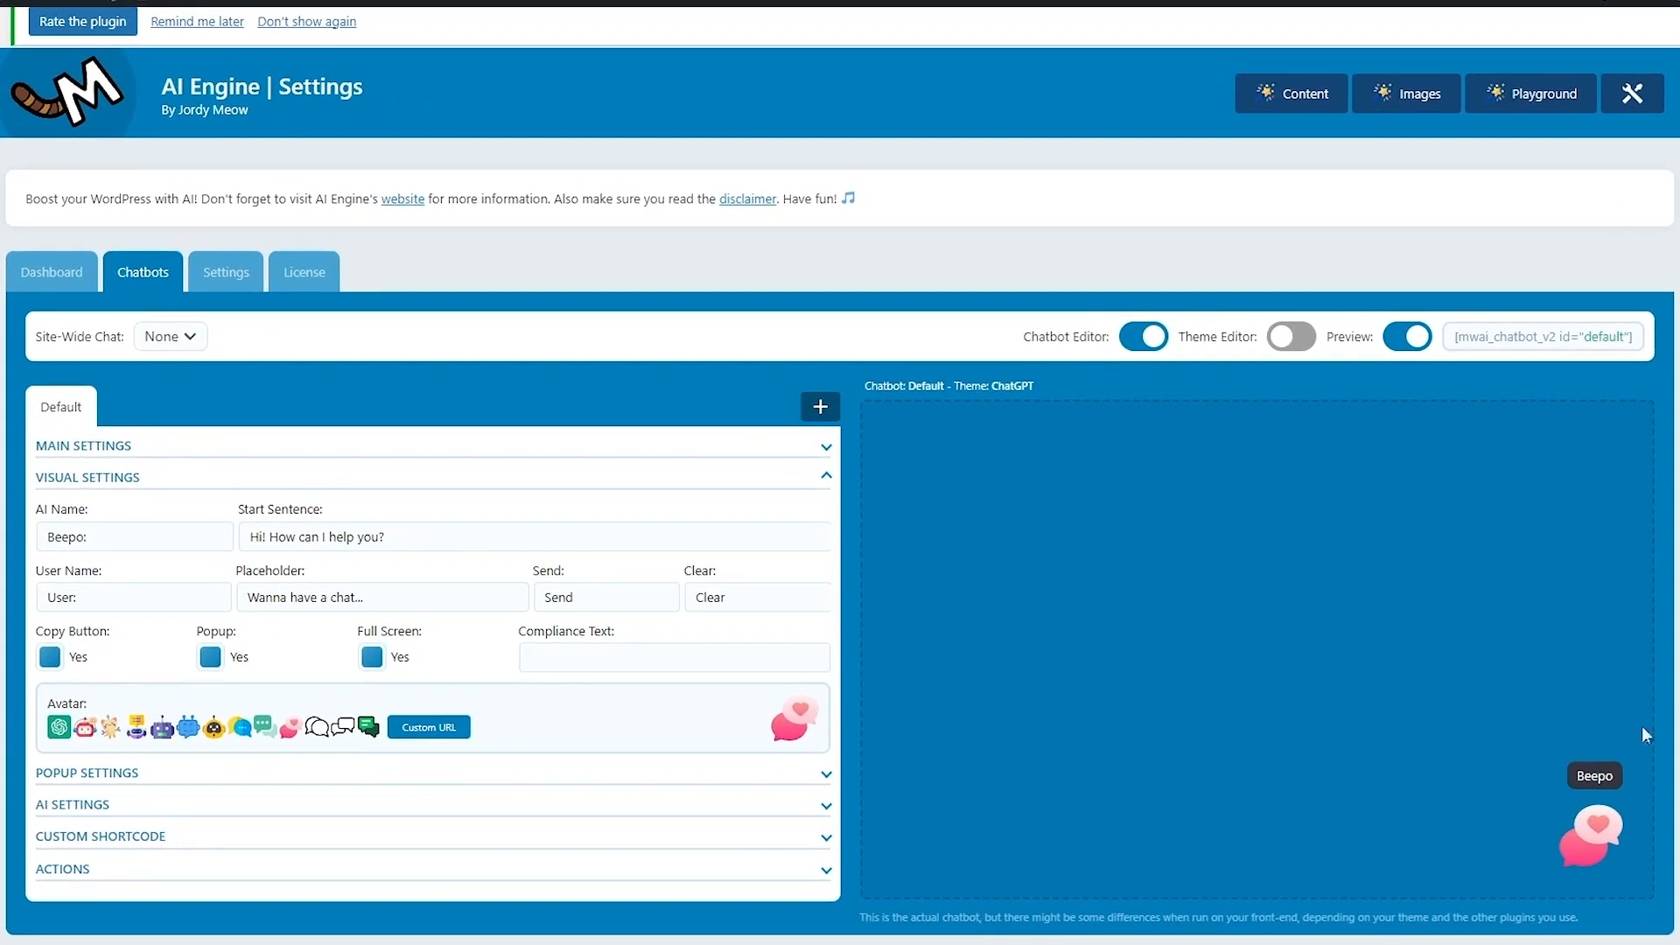
left_click(318, 729)
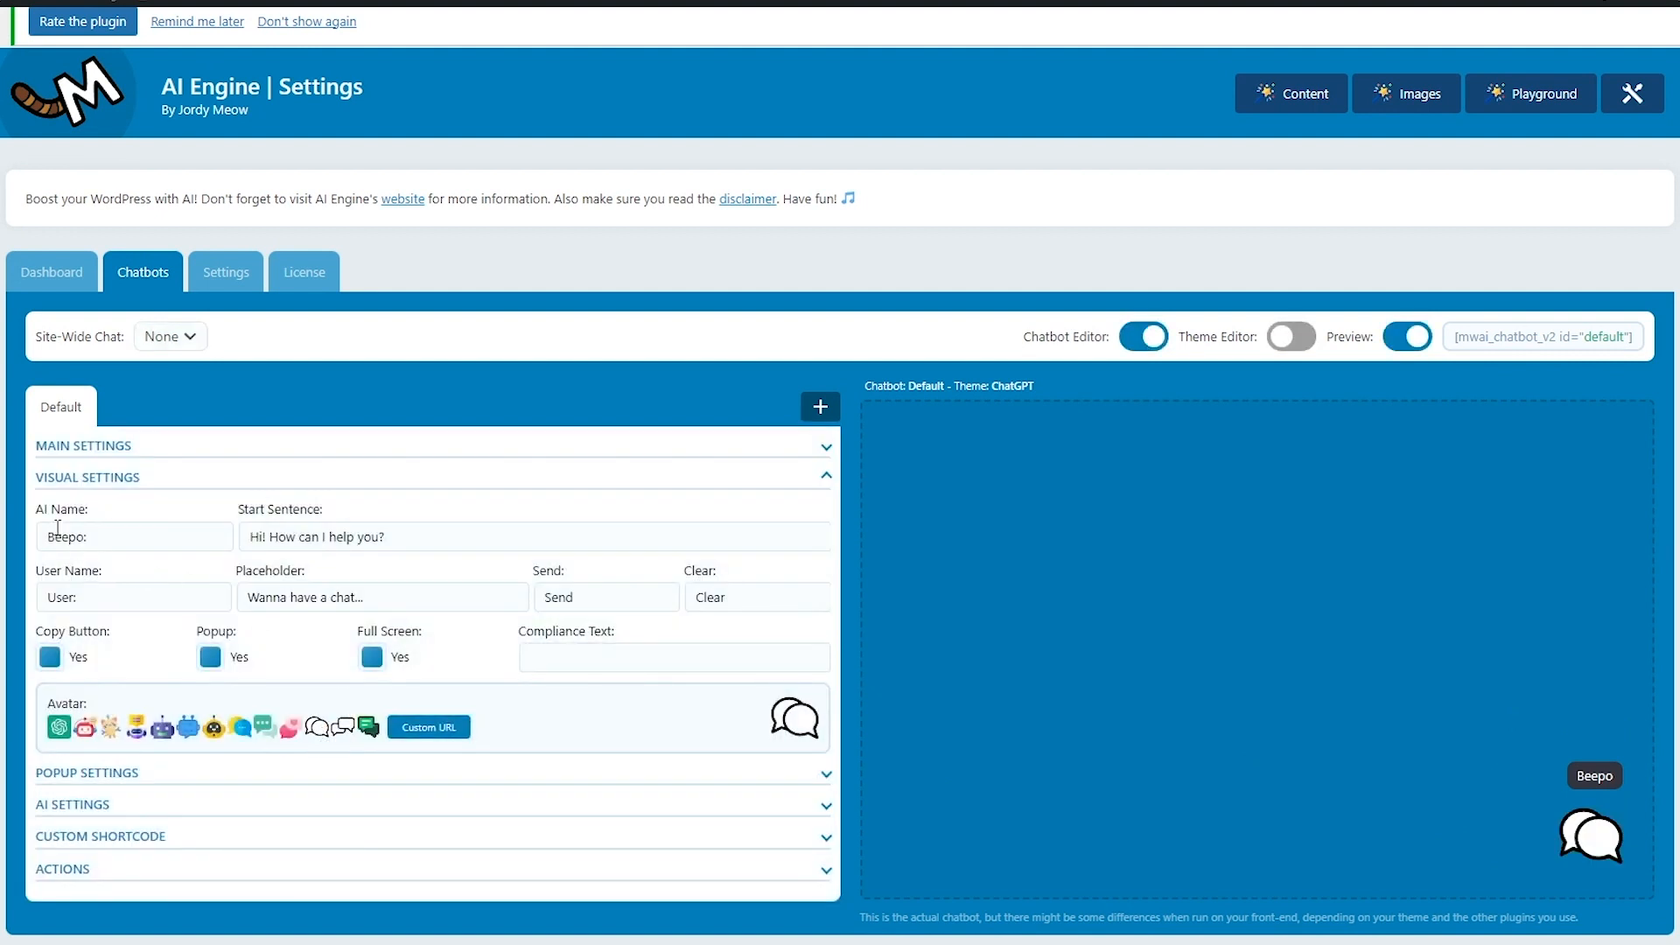
left_click_drag(35, 514, 84, 518)
left_click(82, 541)
Try the Bottom Left position for the chatbot popup and set it back to Bottom Right
left_click(207, 781)
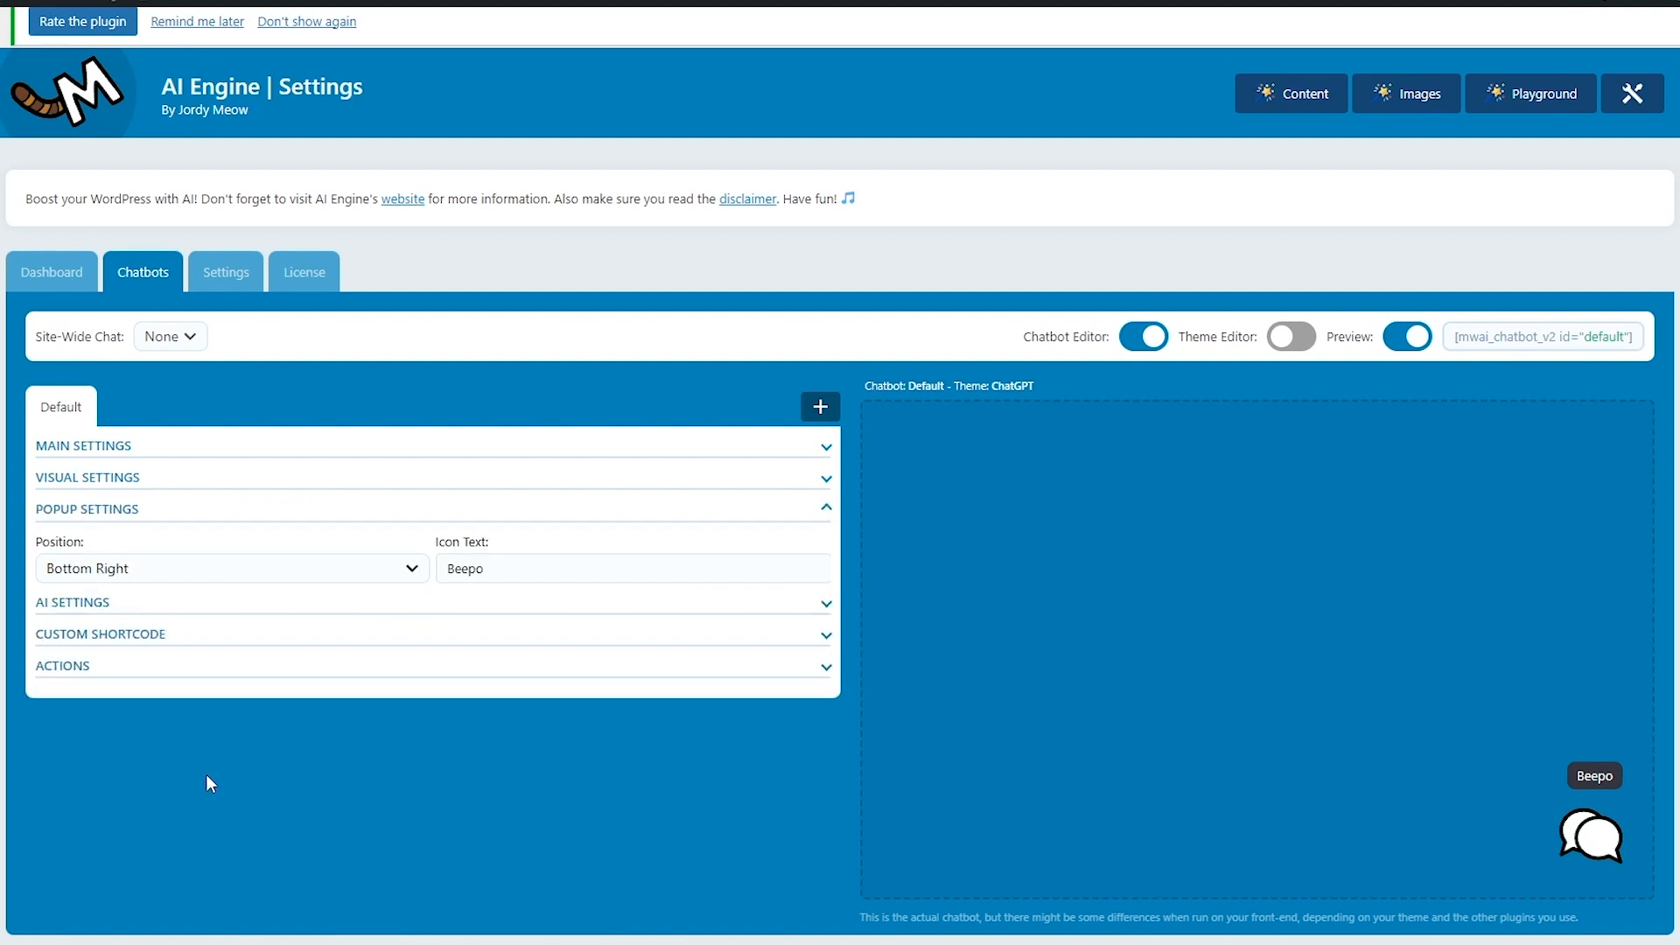
left_click(410, 573)
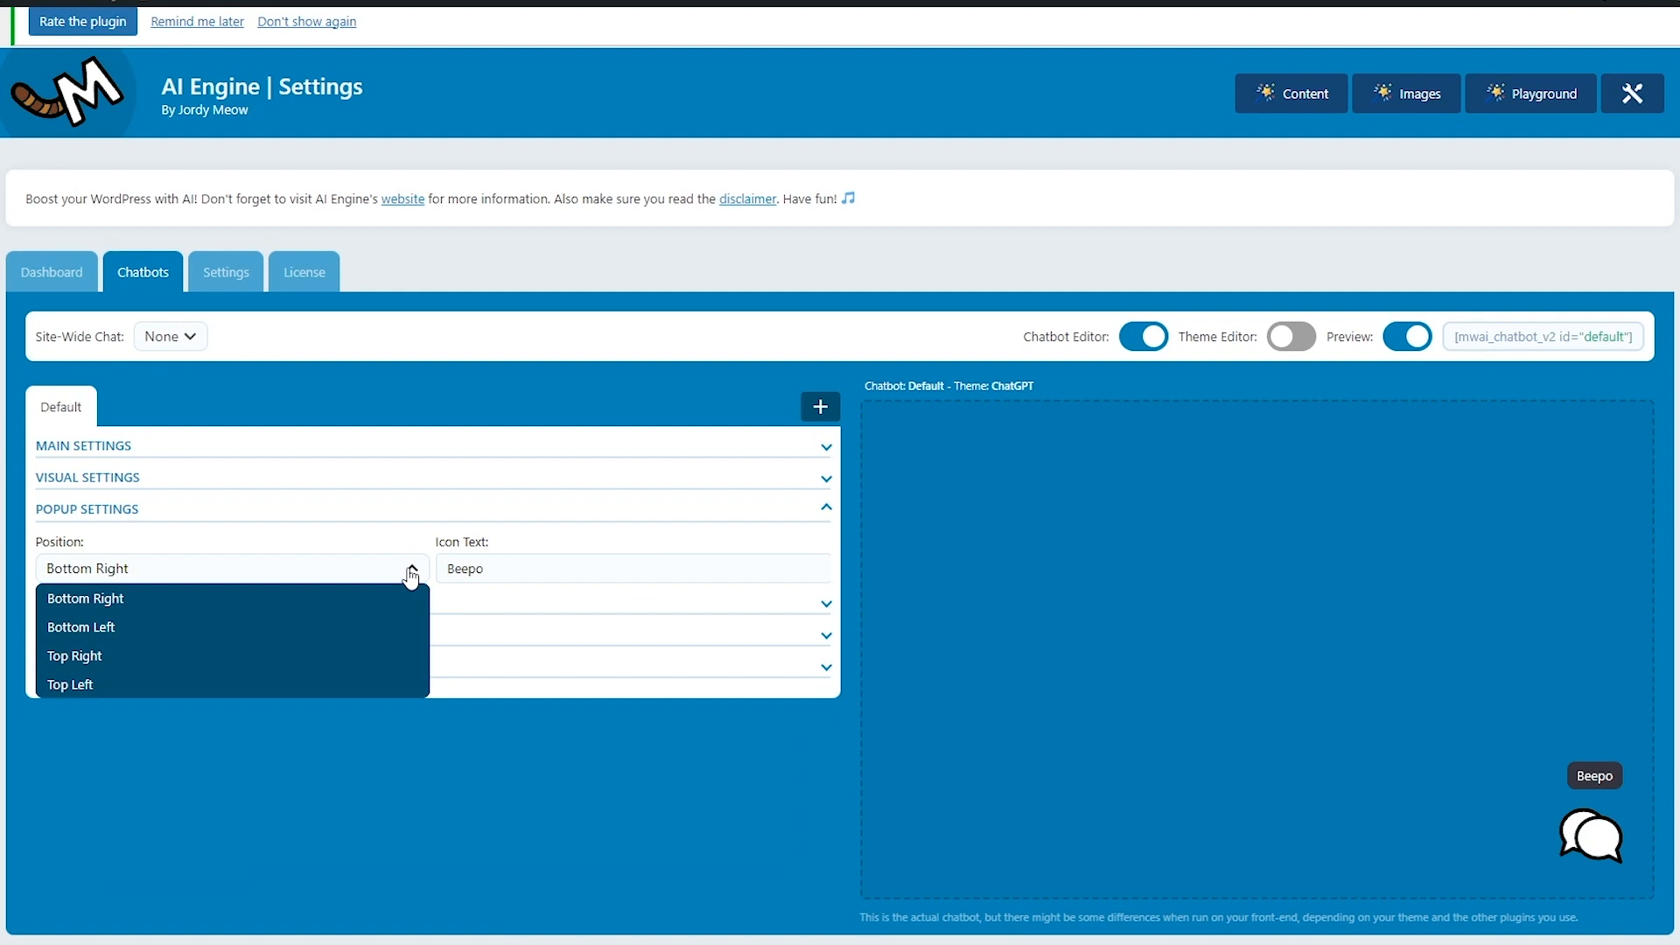
left_click(104, 626)
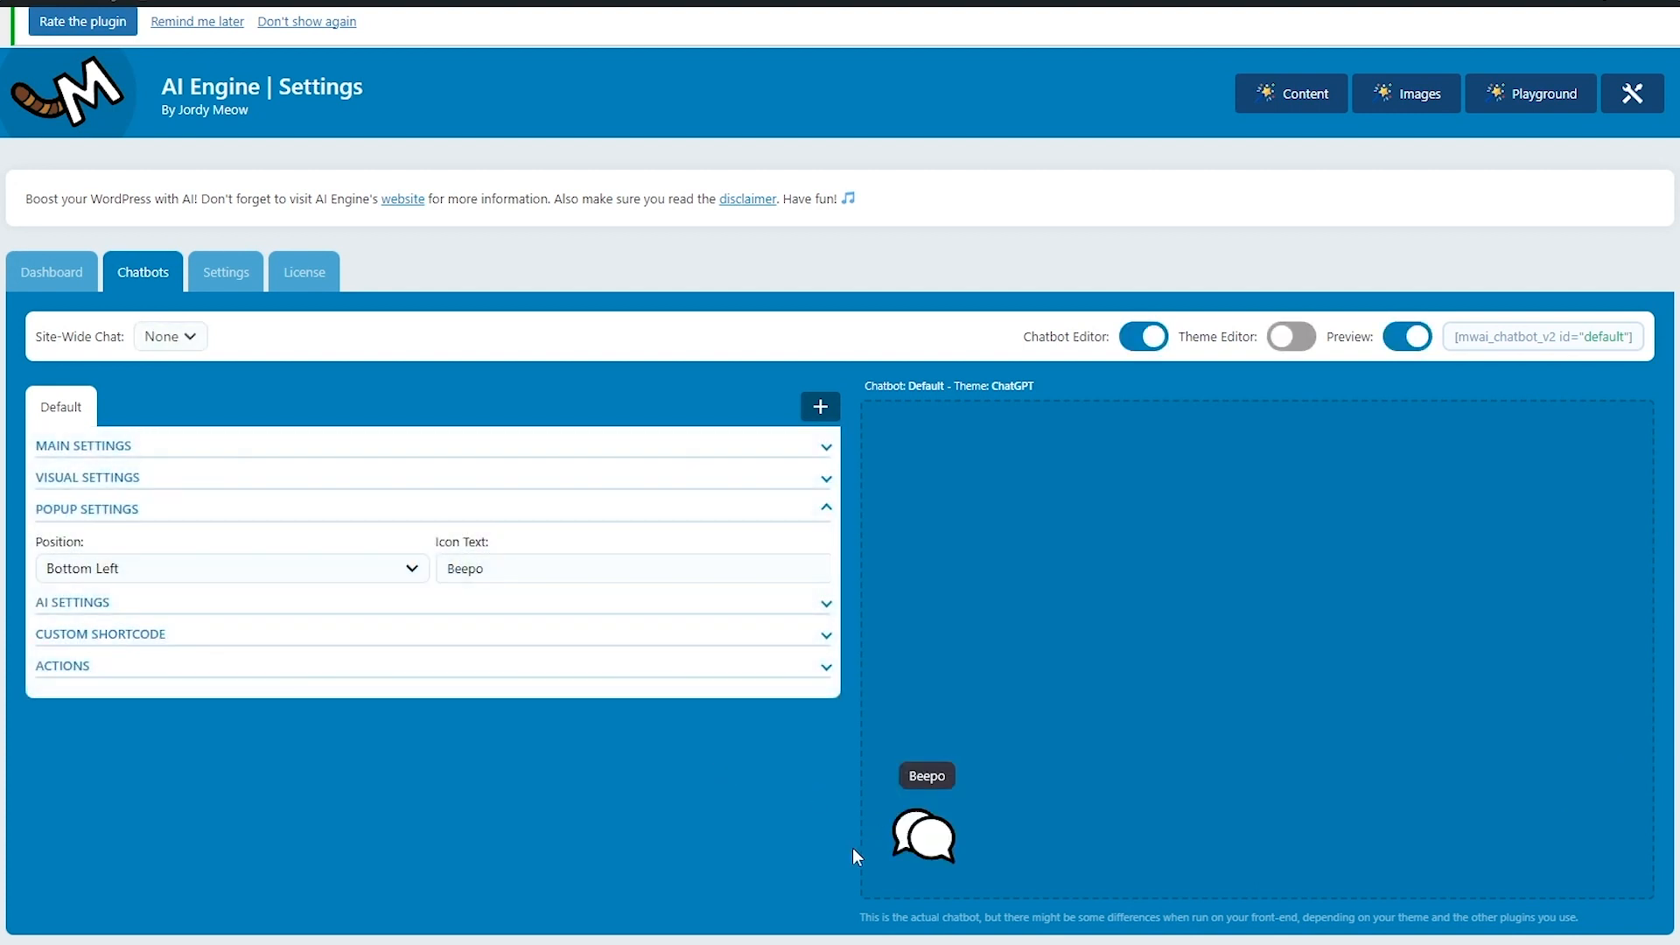
left_click(230, 570)
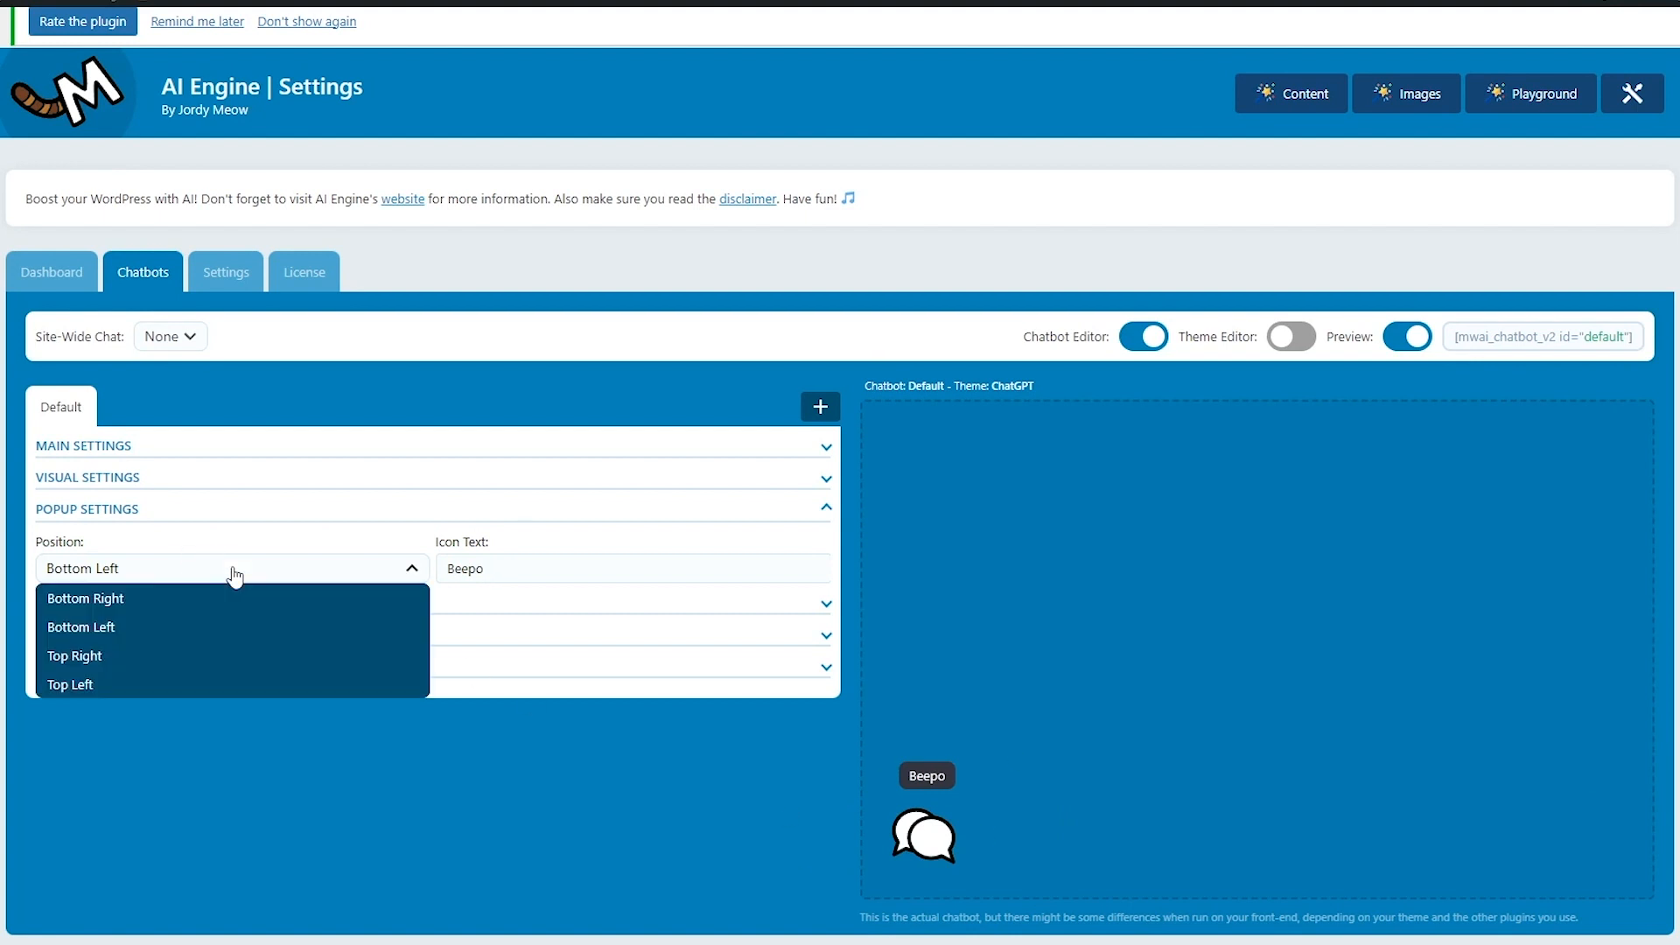
left_click(156, 600)
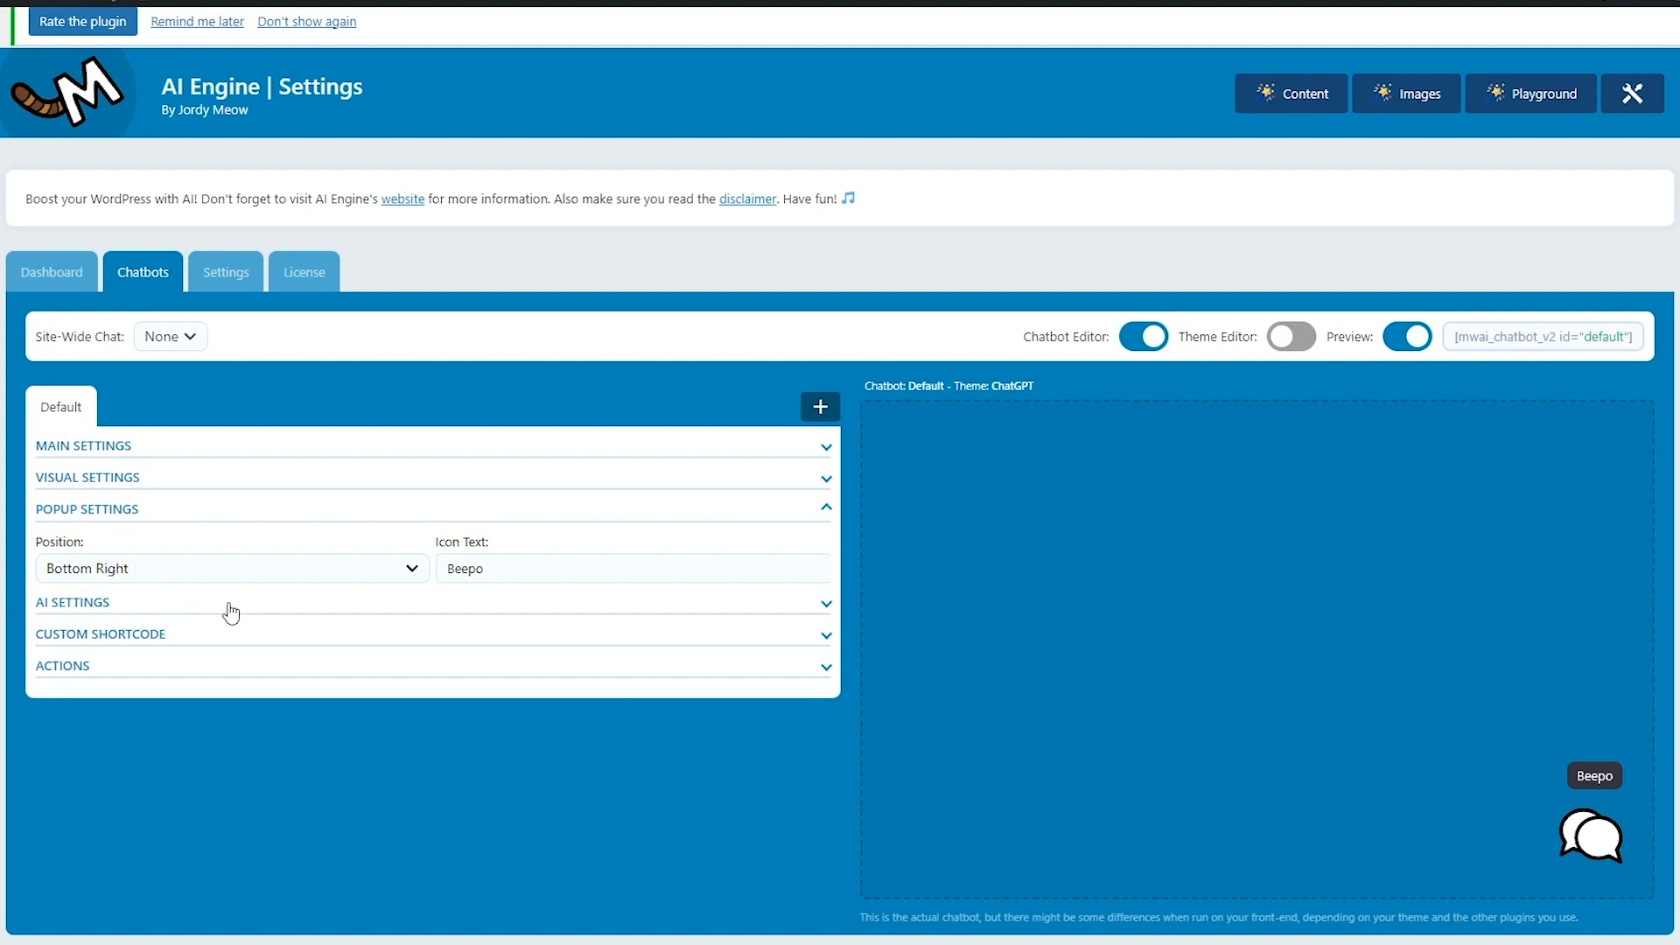
Open the chatbot's AI settings and look through the available models without changing the selection
left_click(229, 606)
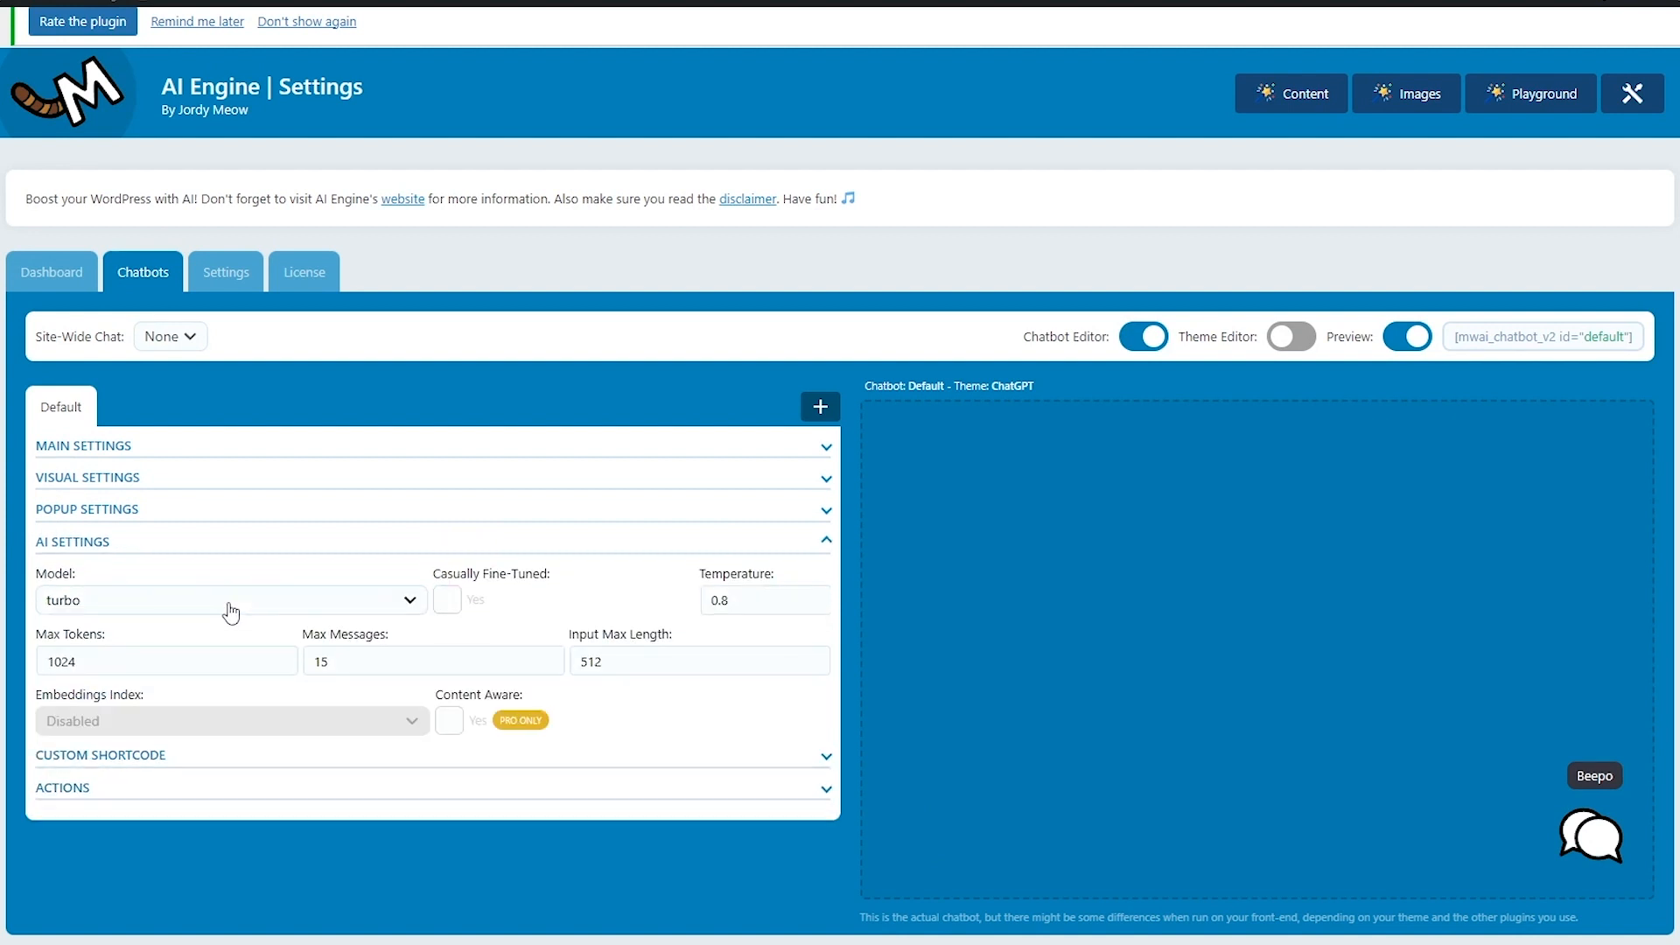
left_click(238, 602)
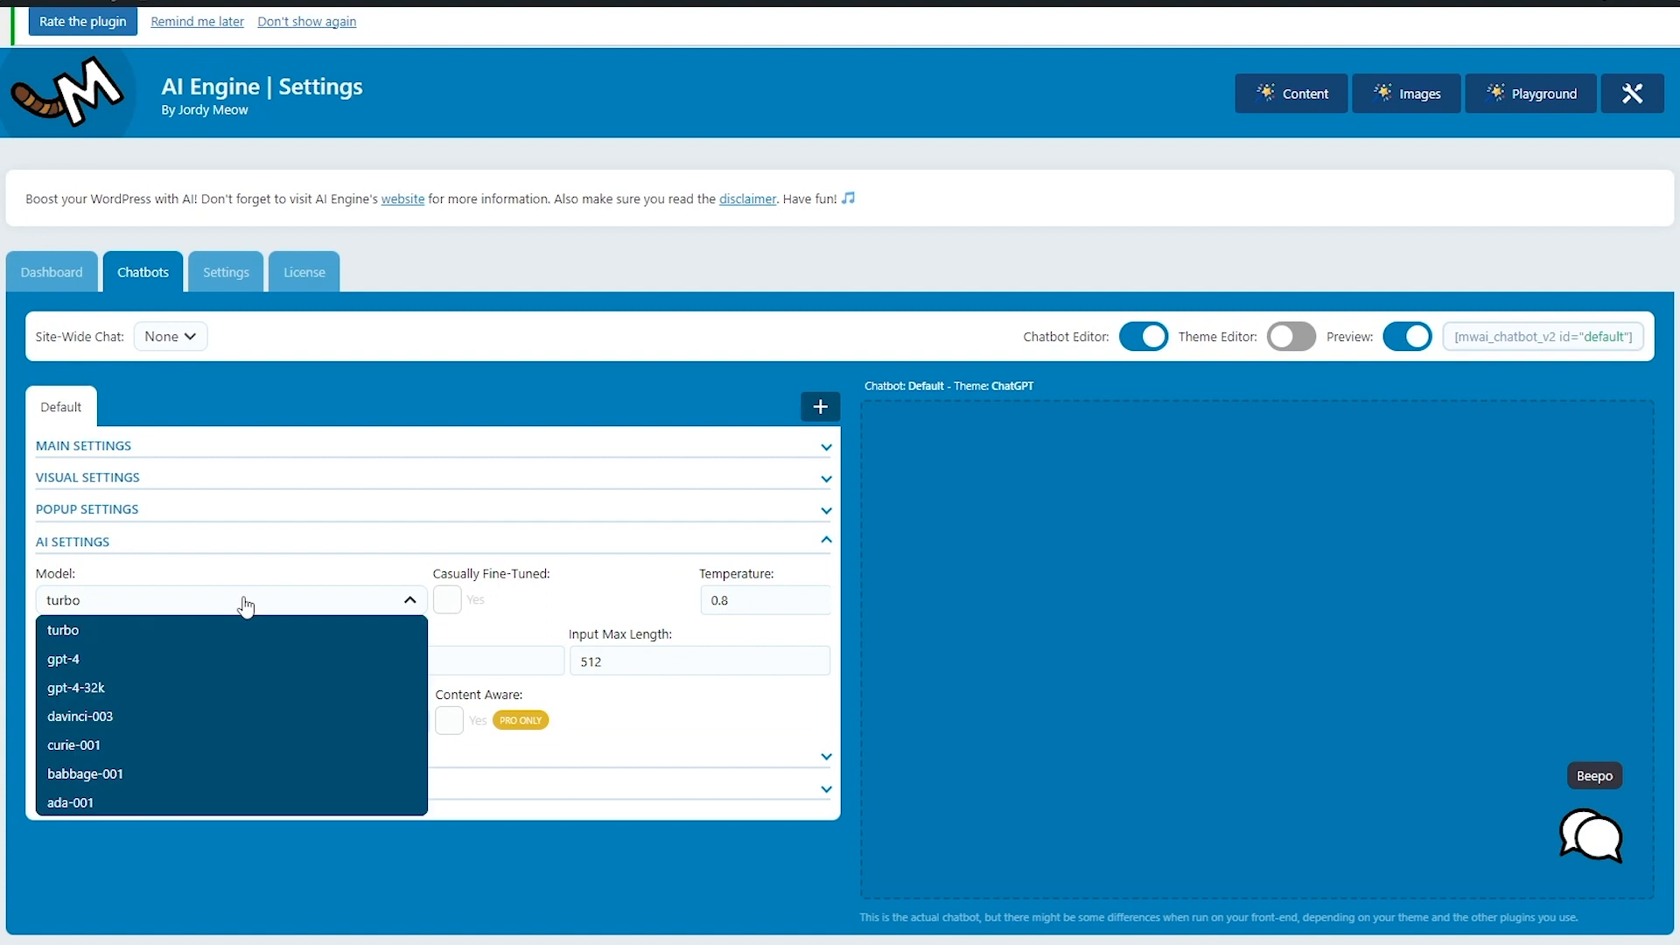
left_click(606, 604)
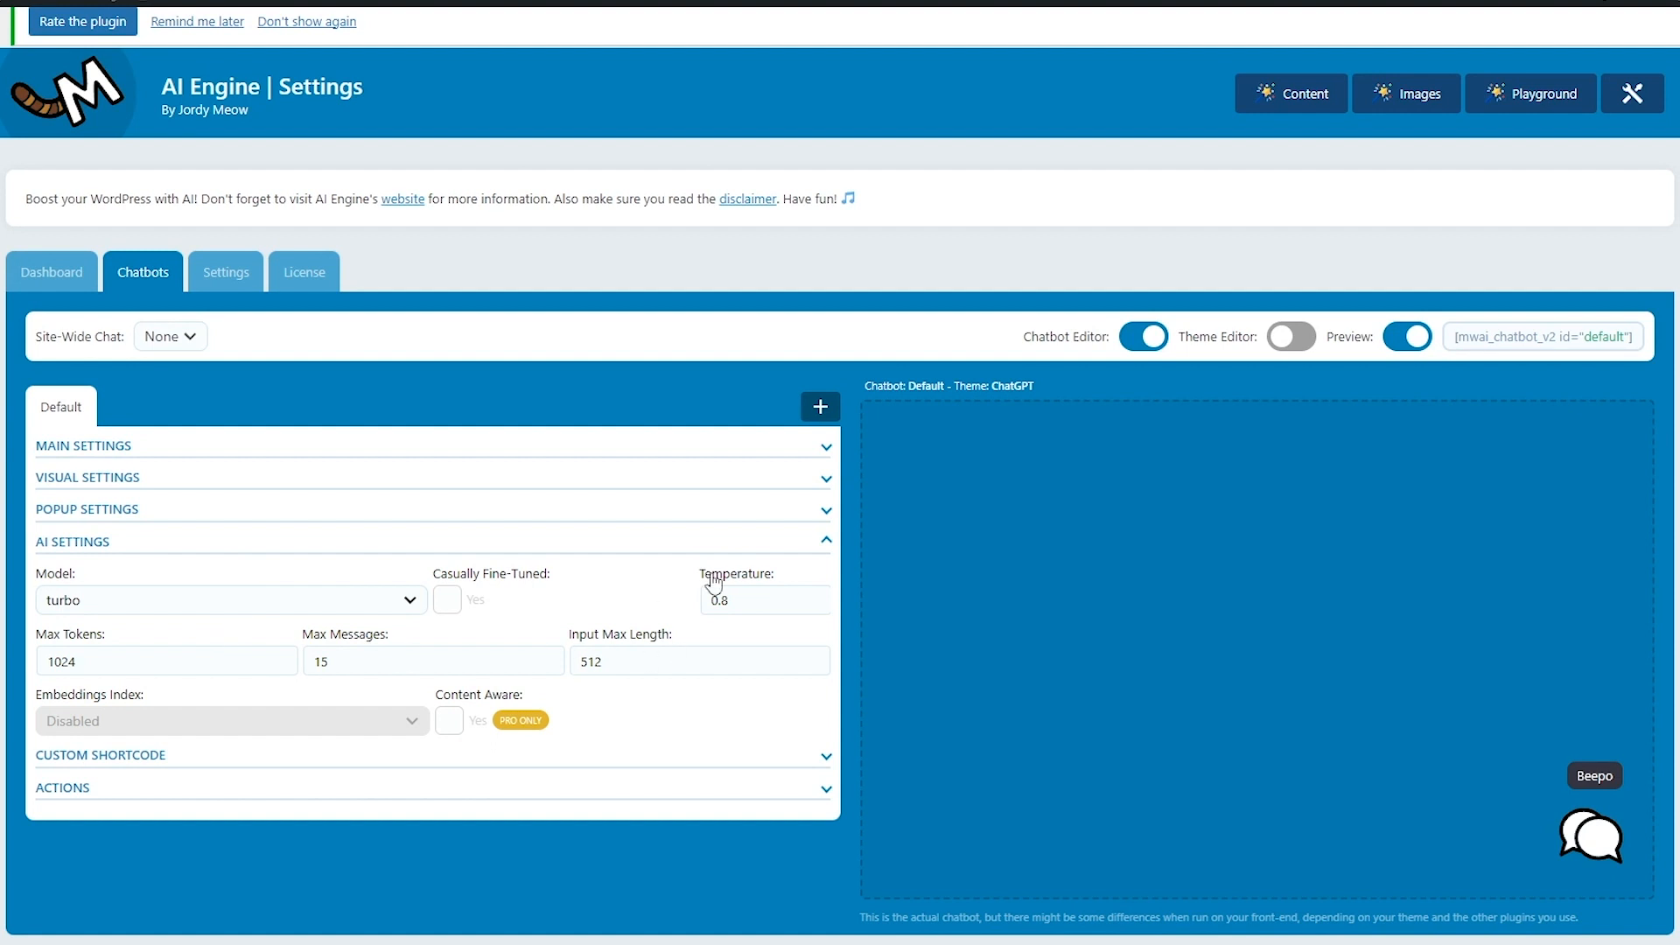
Open the default chatbot's custom shortcode and copy [mwai_chatbot_v2]
left_click(766, 548)
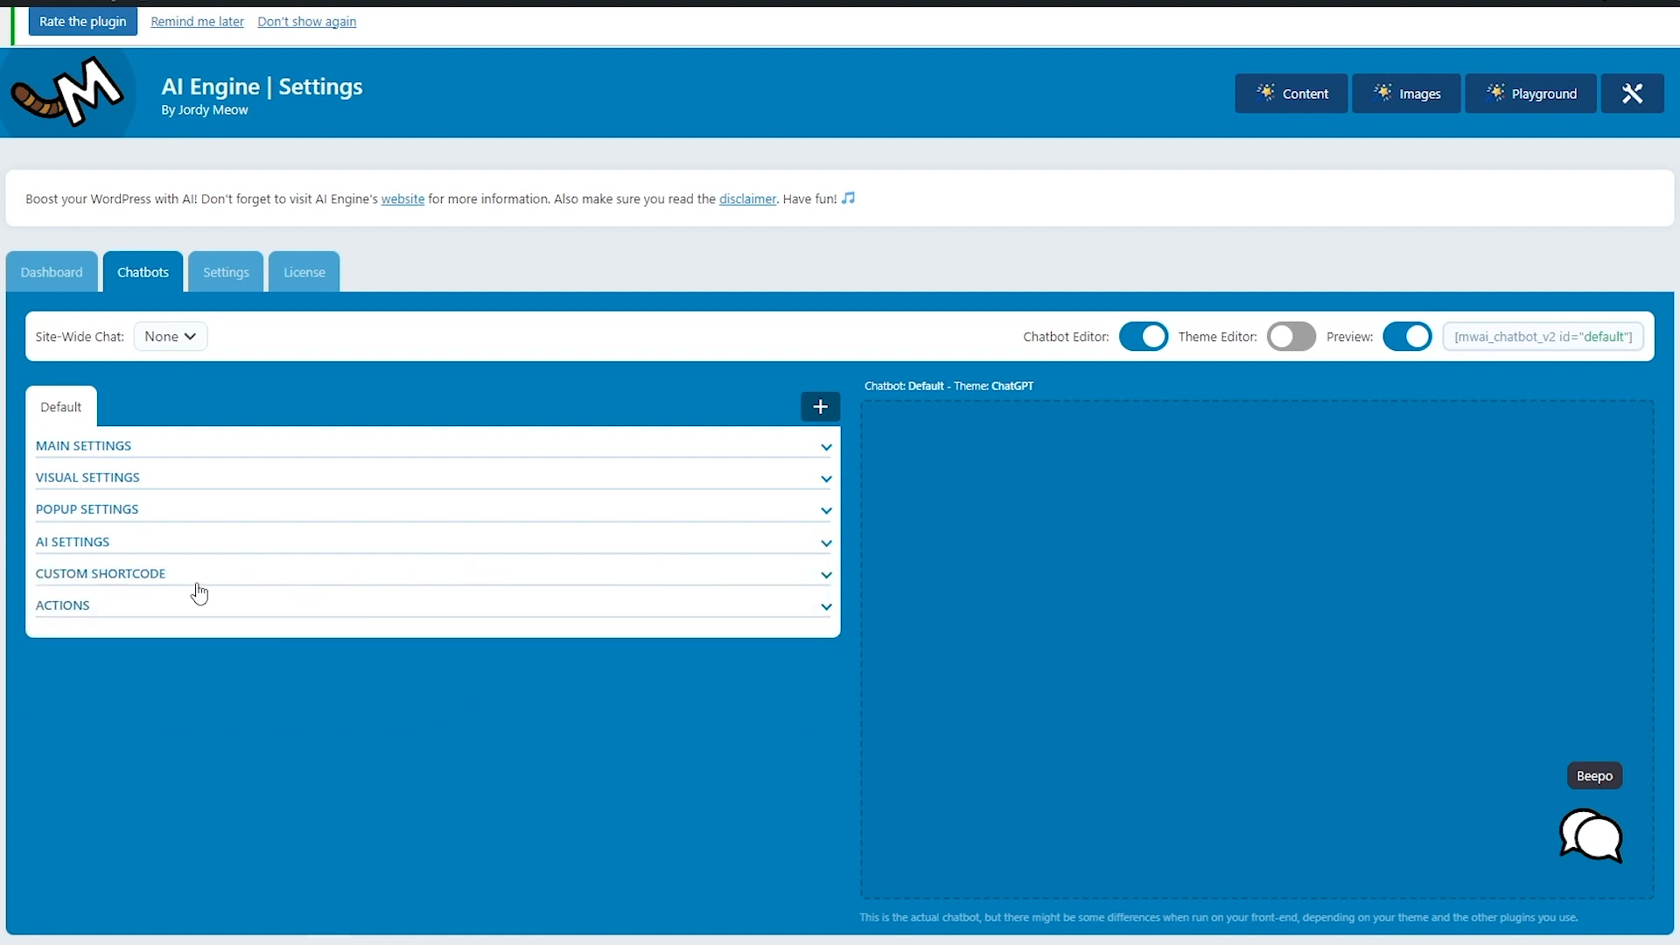
left_click(241, 579)
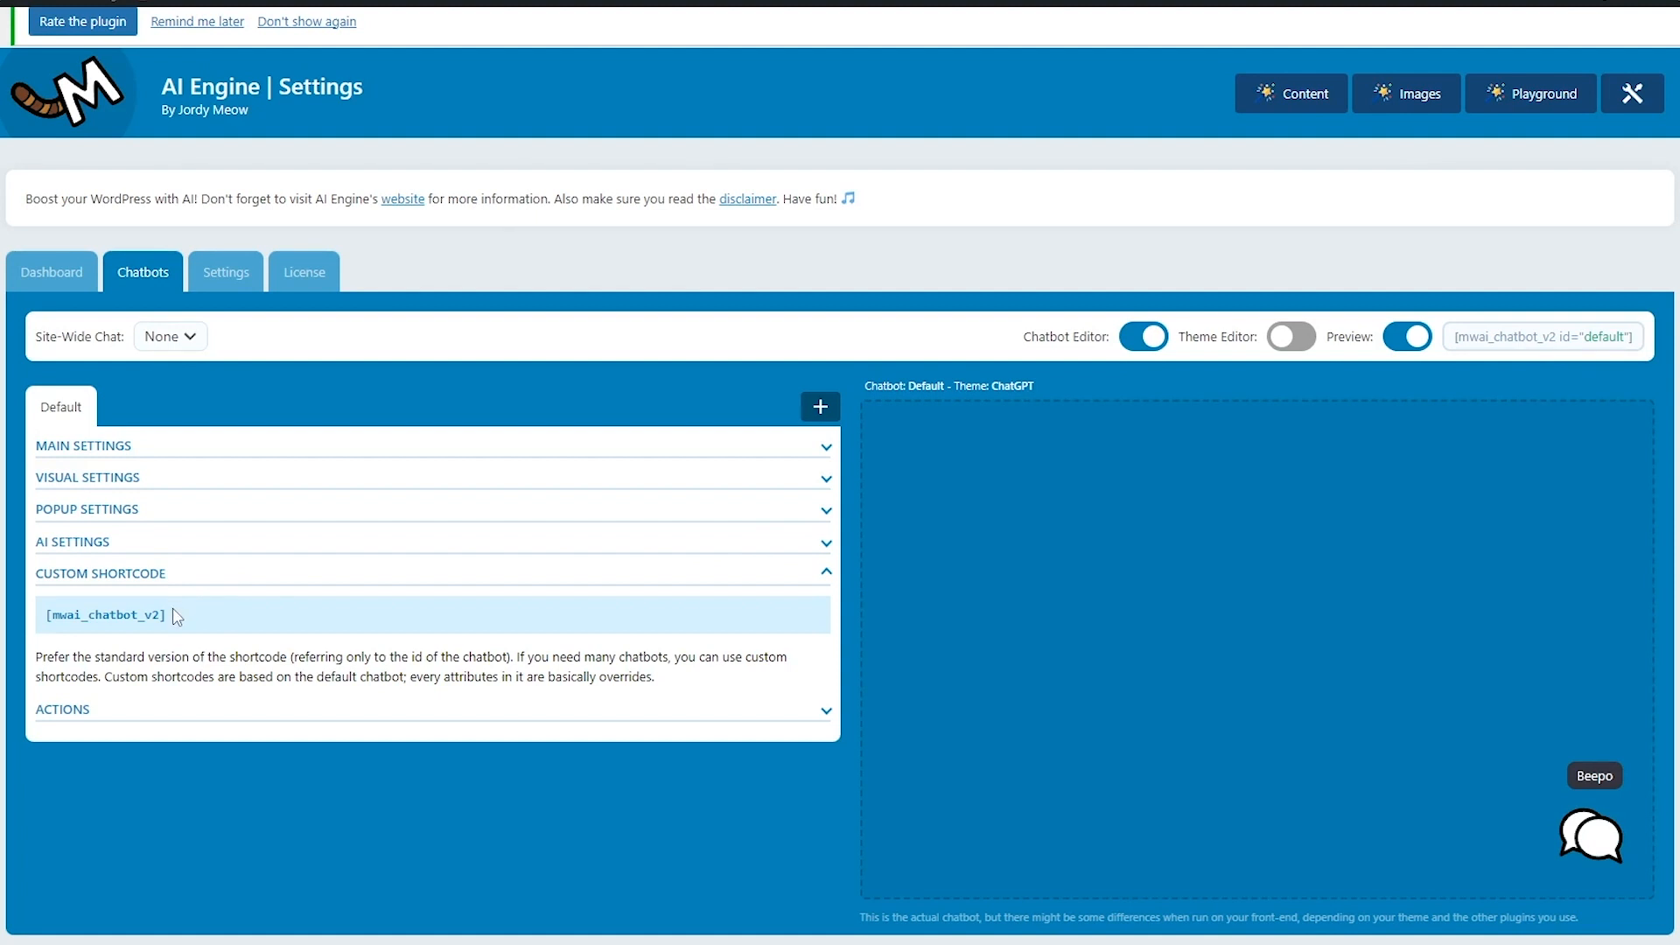
left_click_drag(184, 623, 39, 623)
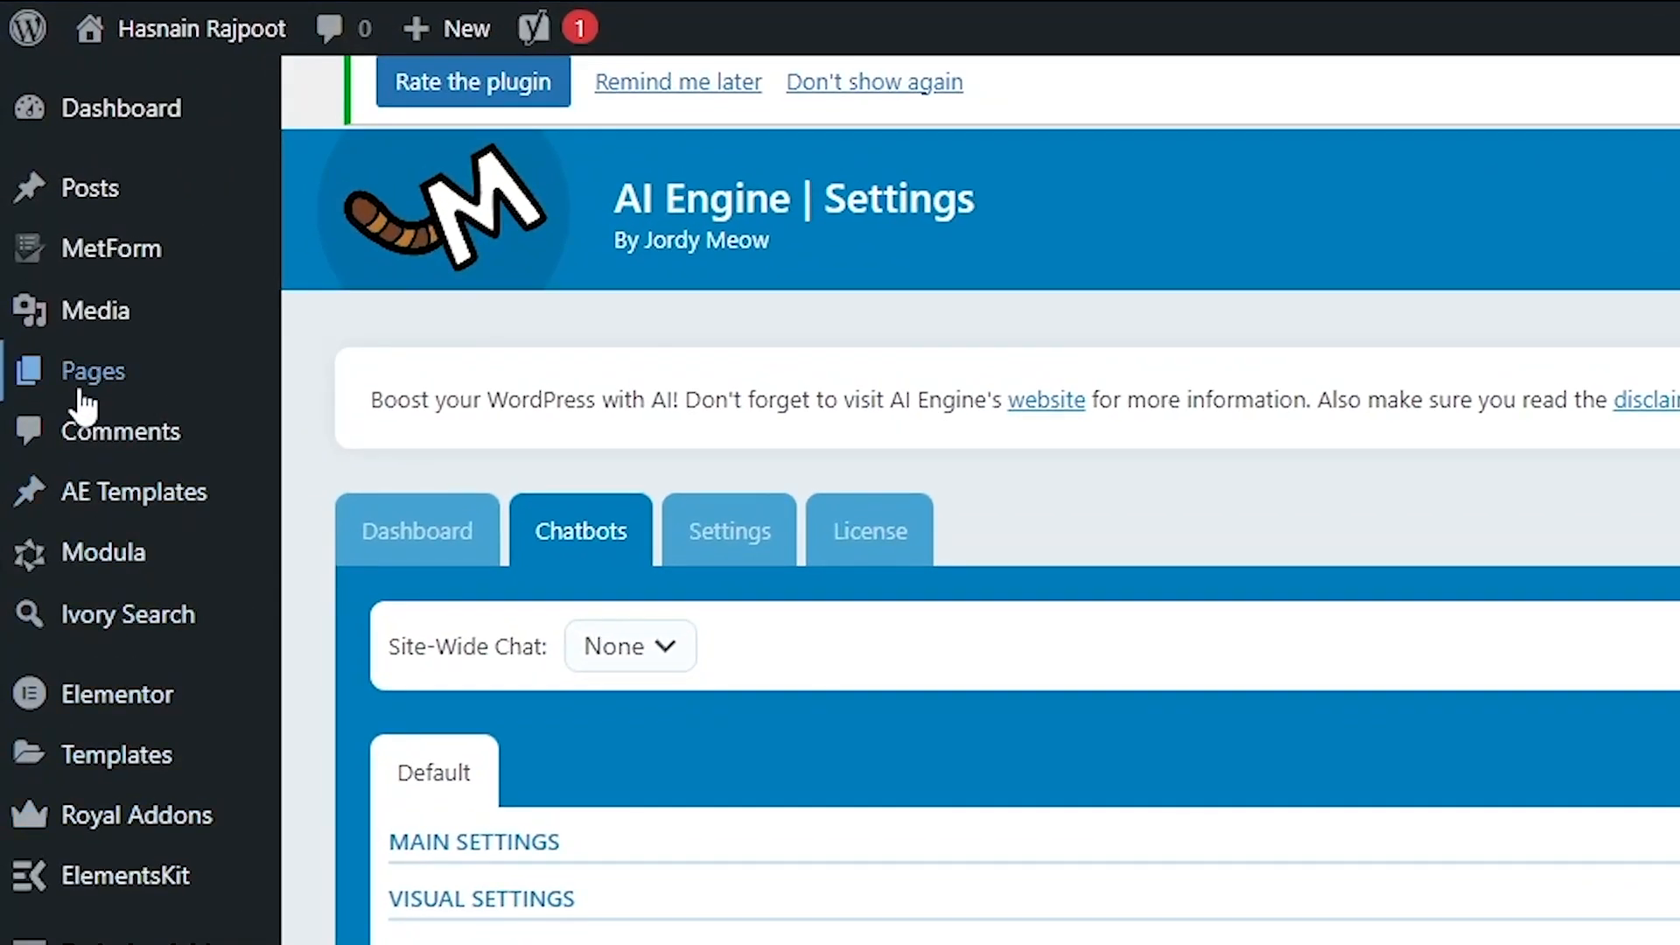
Create a new page on the WordPress site titled "chat support"
mouse_move(123, 392)
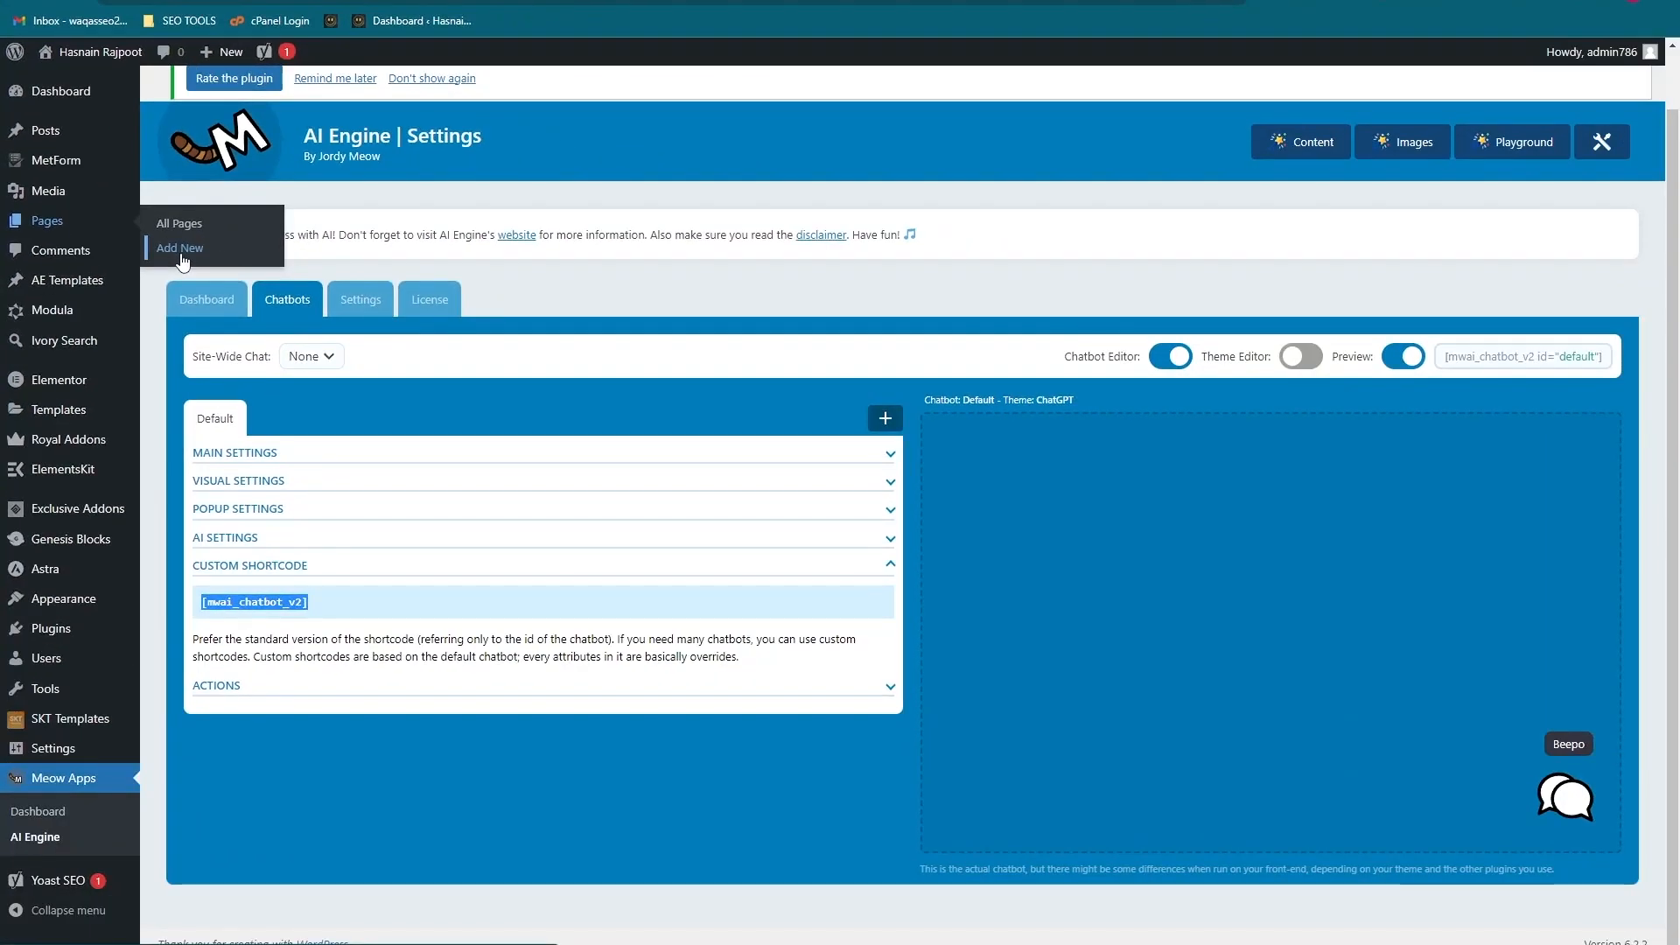
left_click(180, 249)
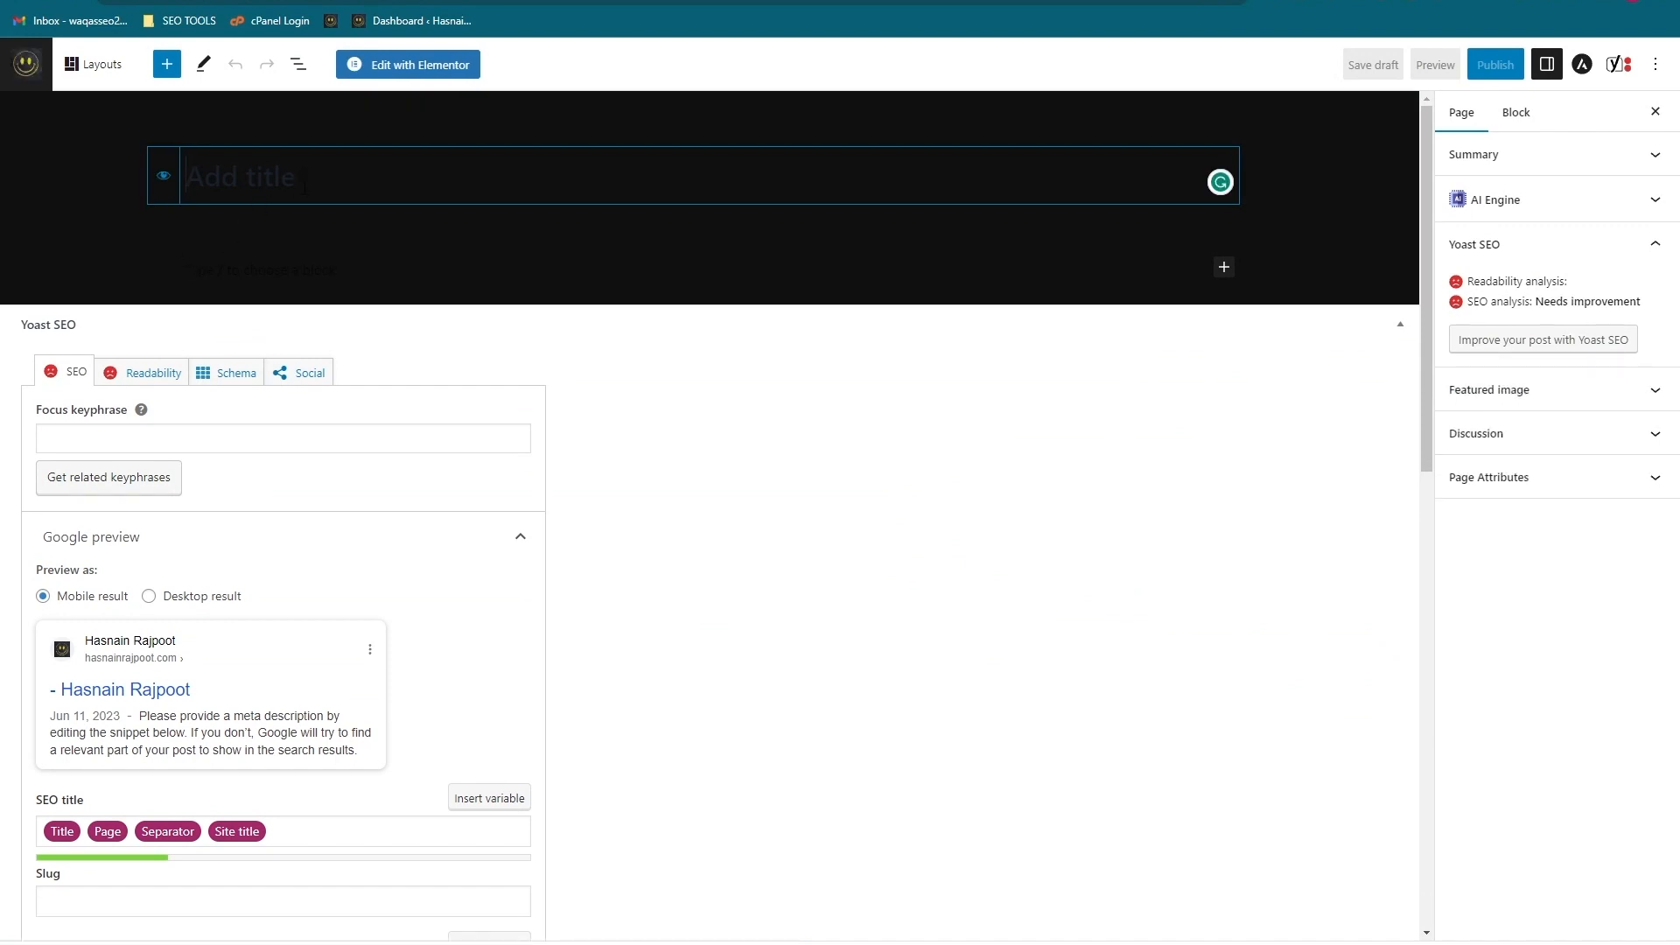
type("chat support")
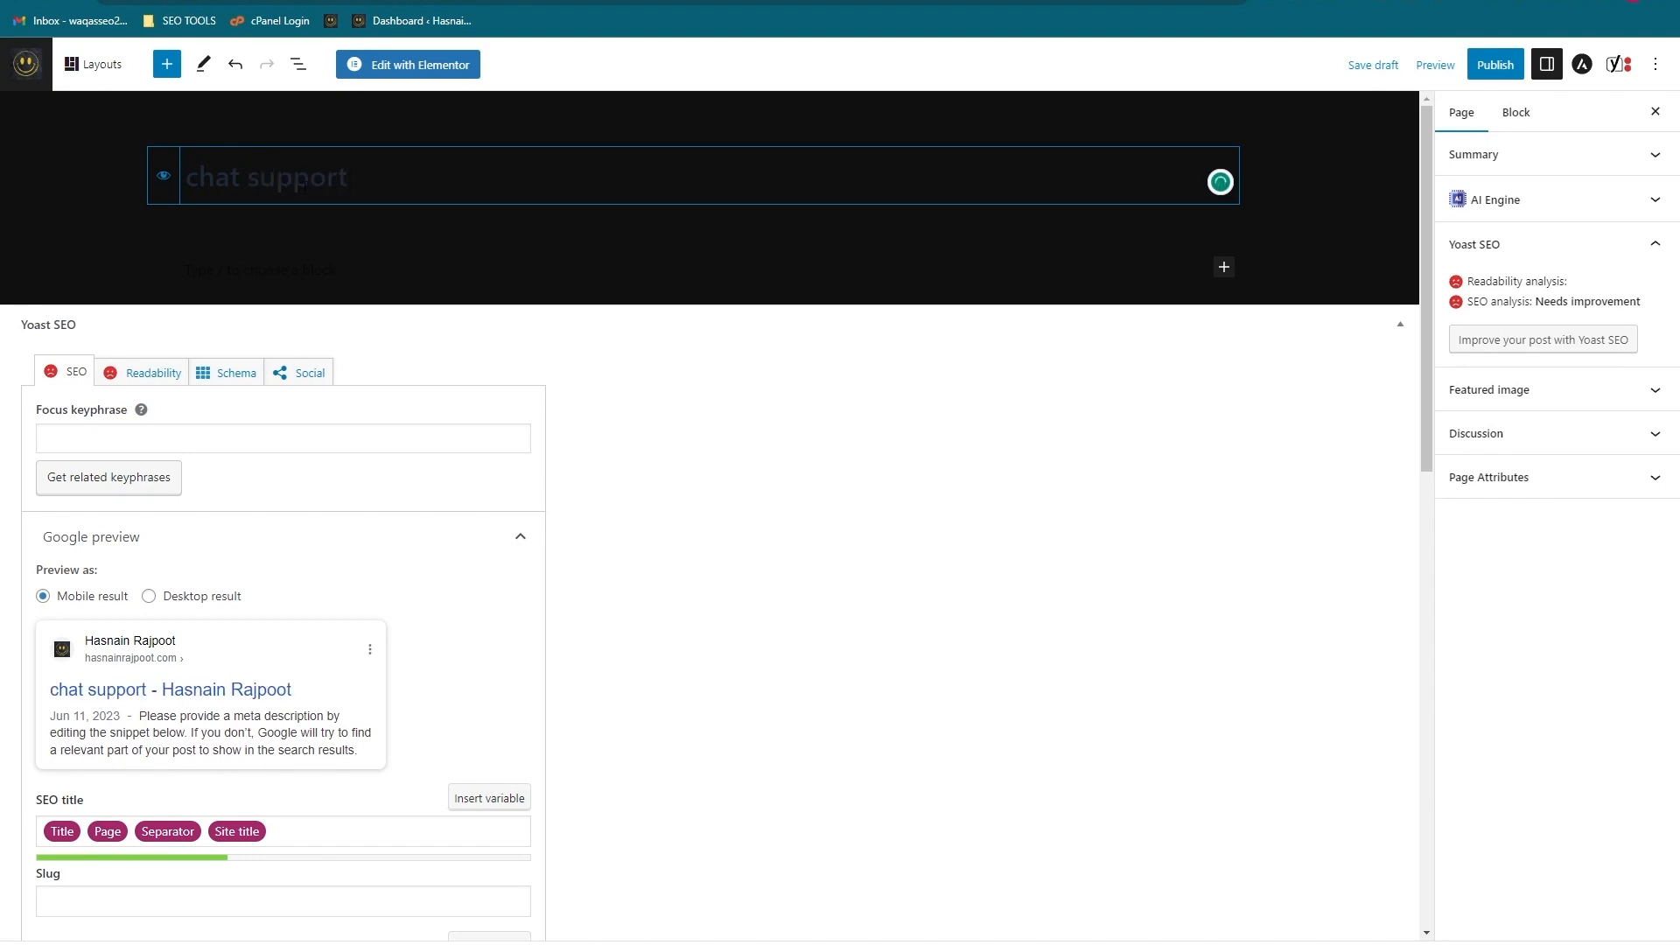
key("BackSpace")
type("or")
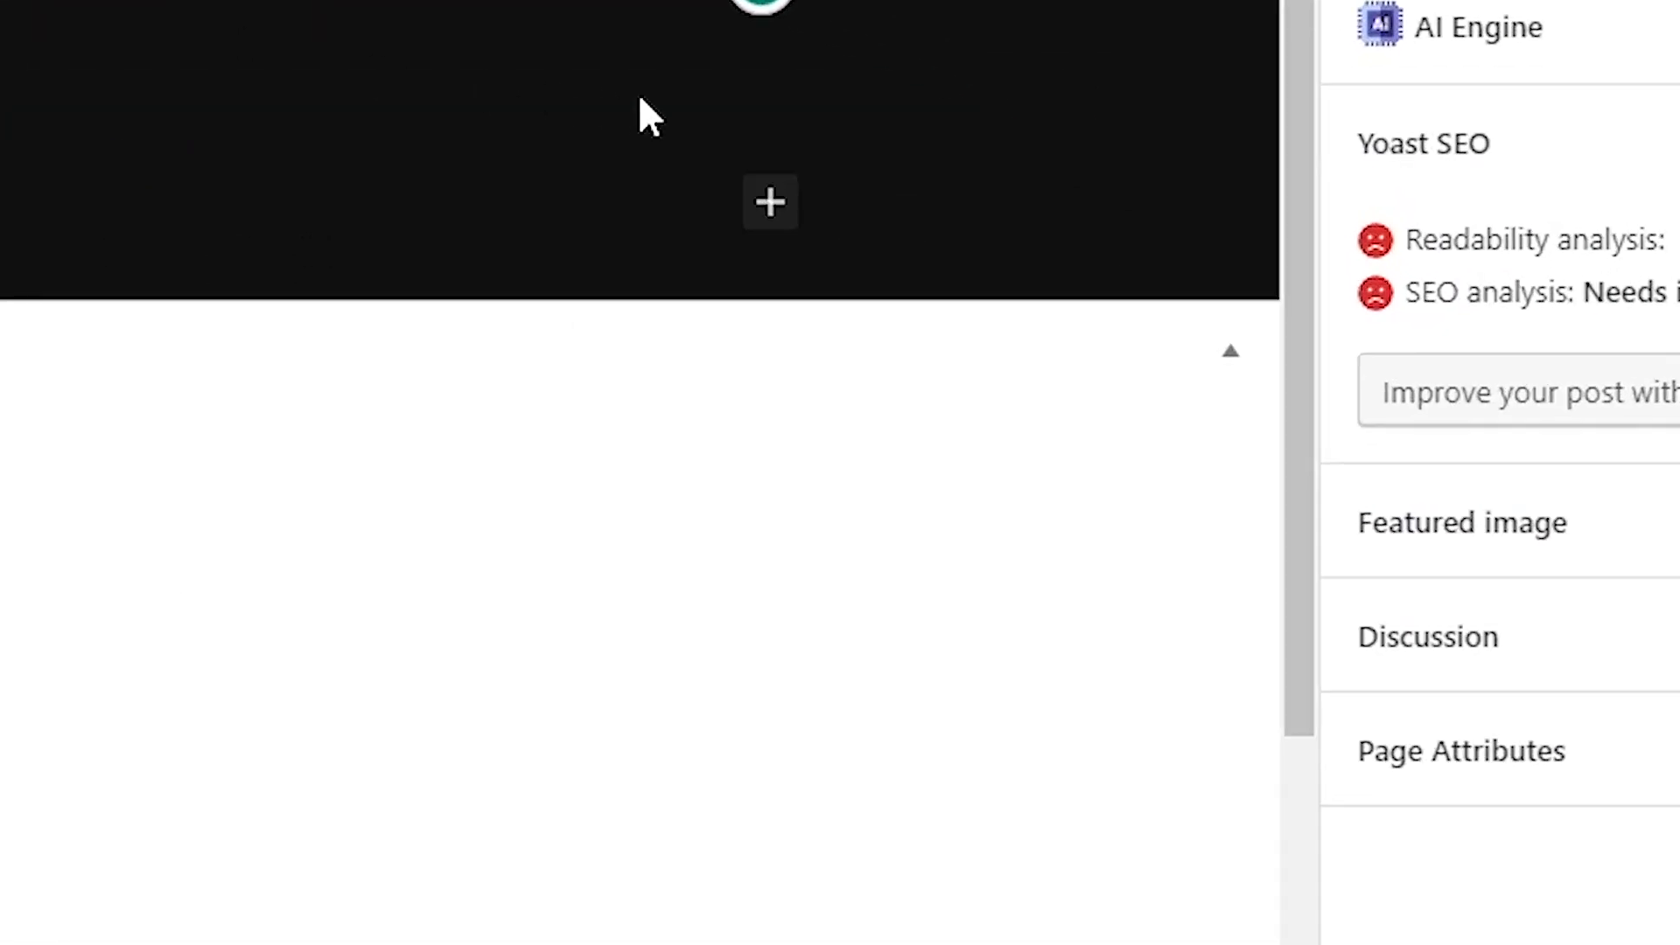
Add a Shortcode block containing [mwai_chatbot_v2] to the chat support page and publish the page
left_click(798, 223)
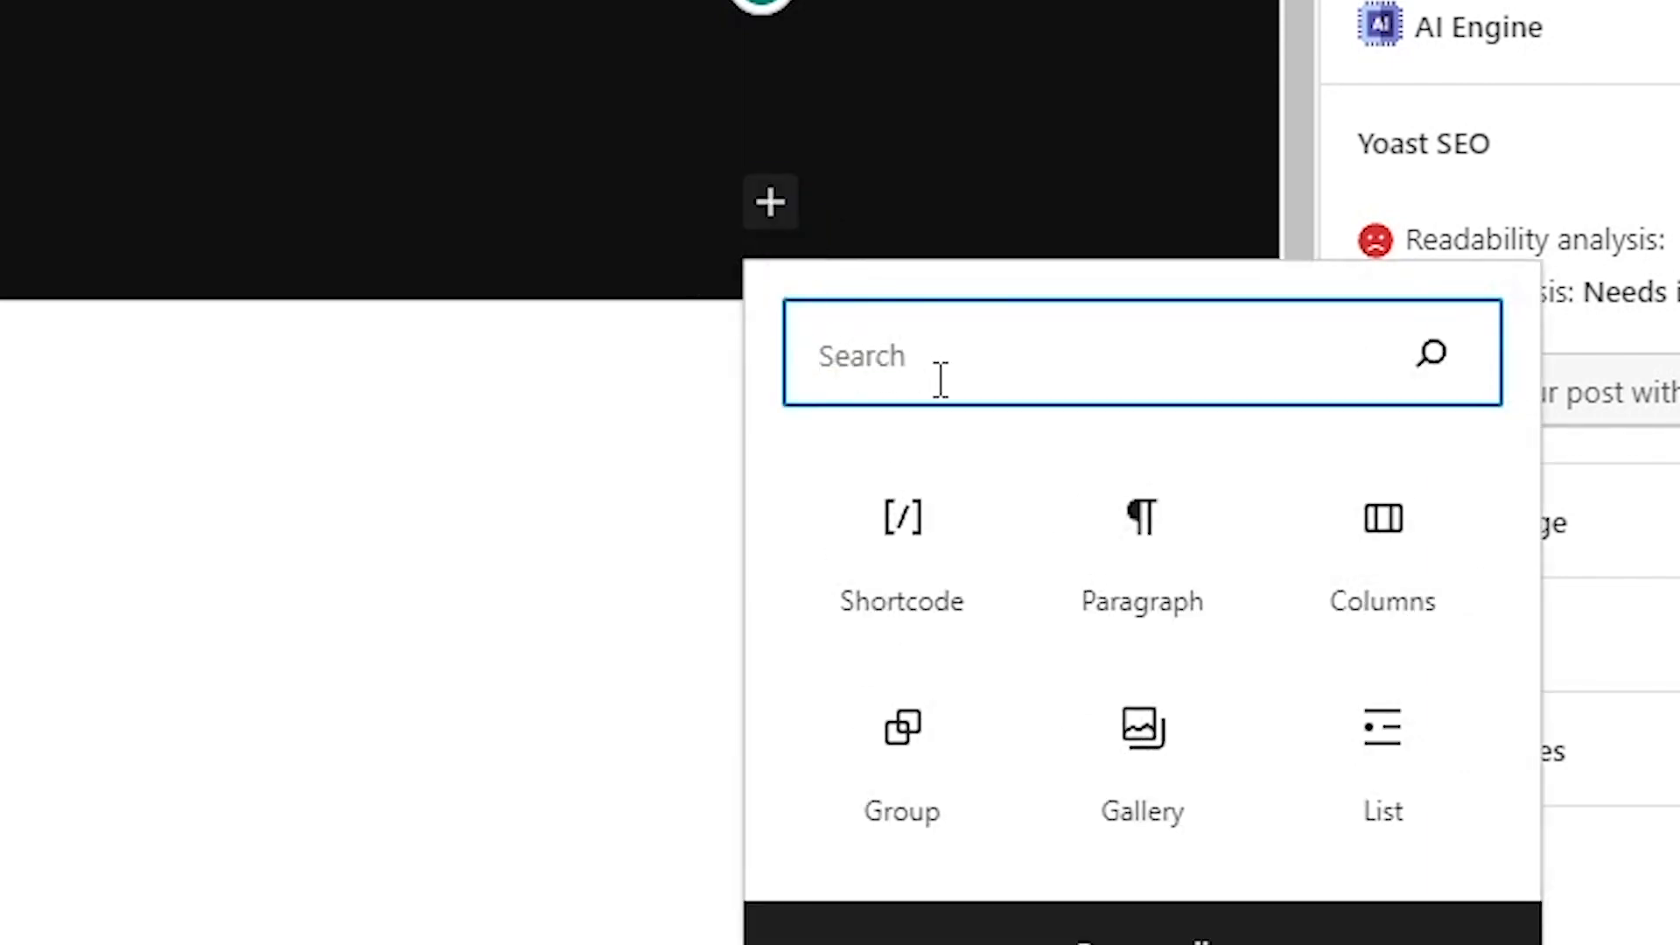
type("short")
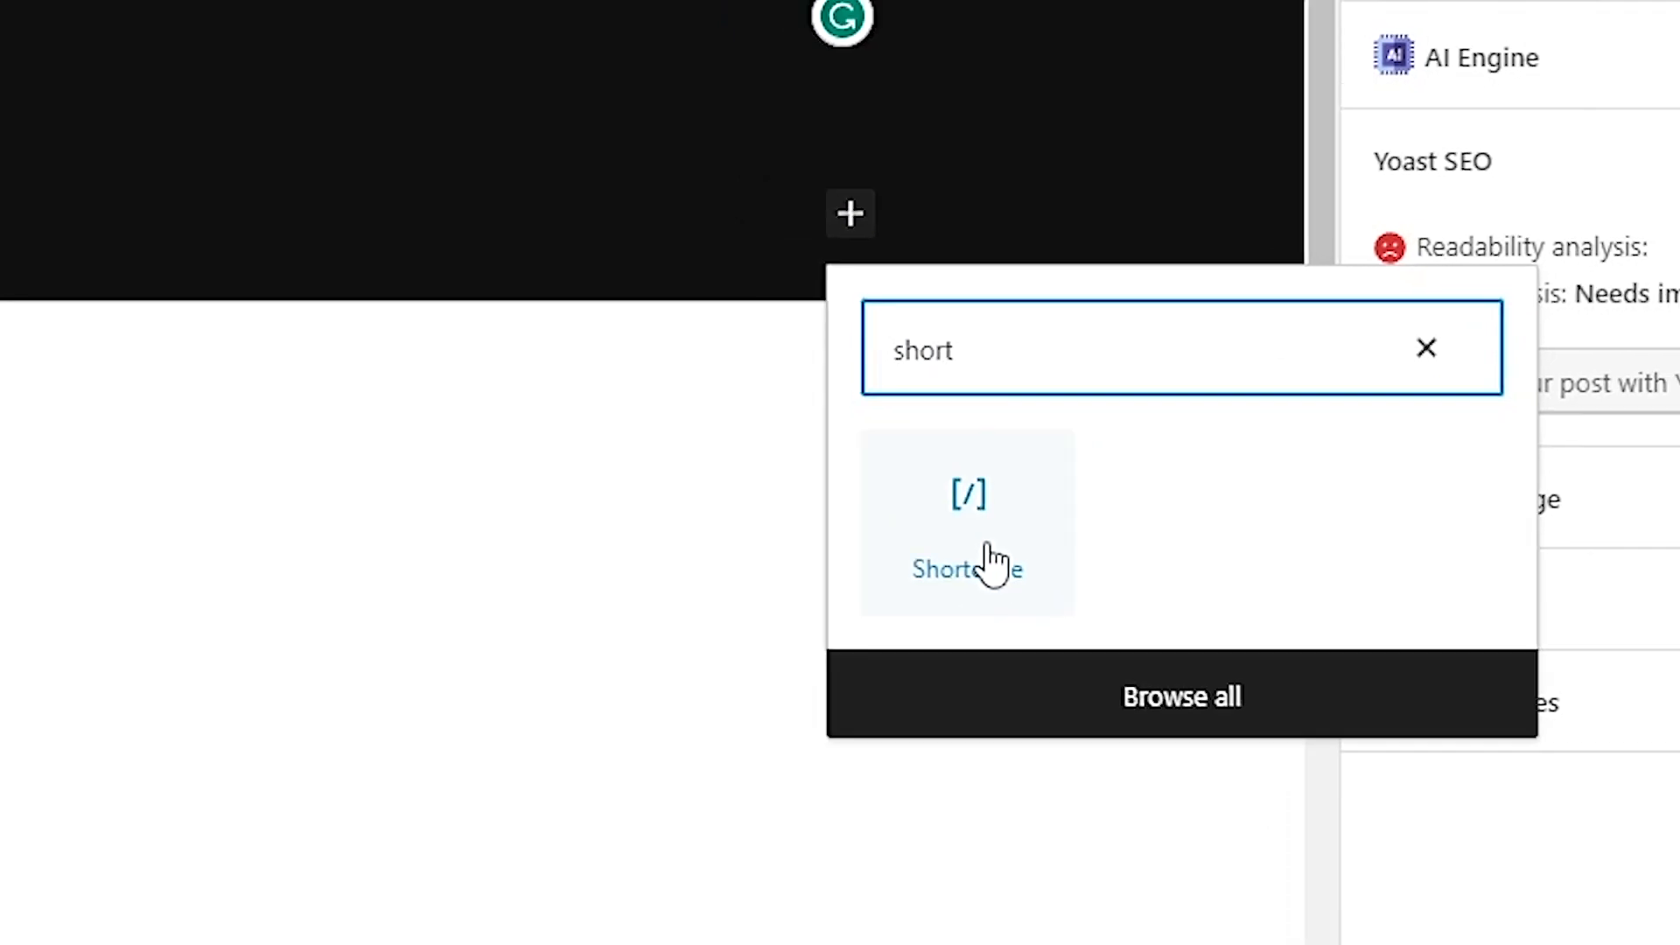
left_click(991, 564)
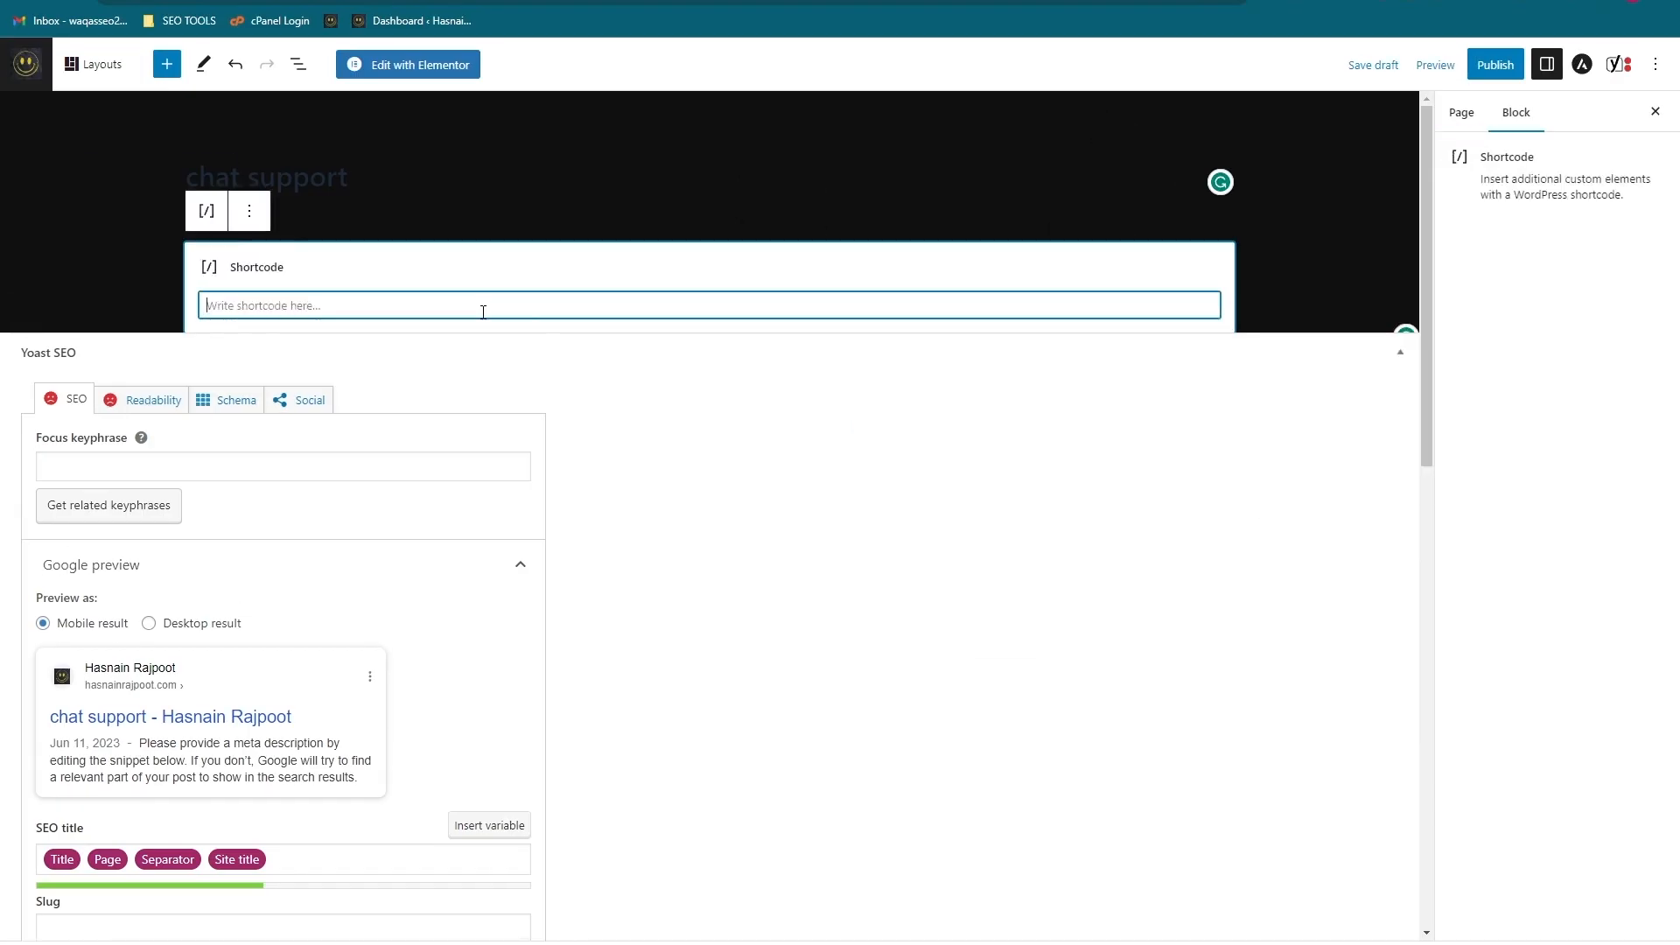
key("ctrl+v")
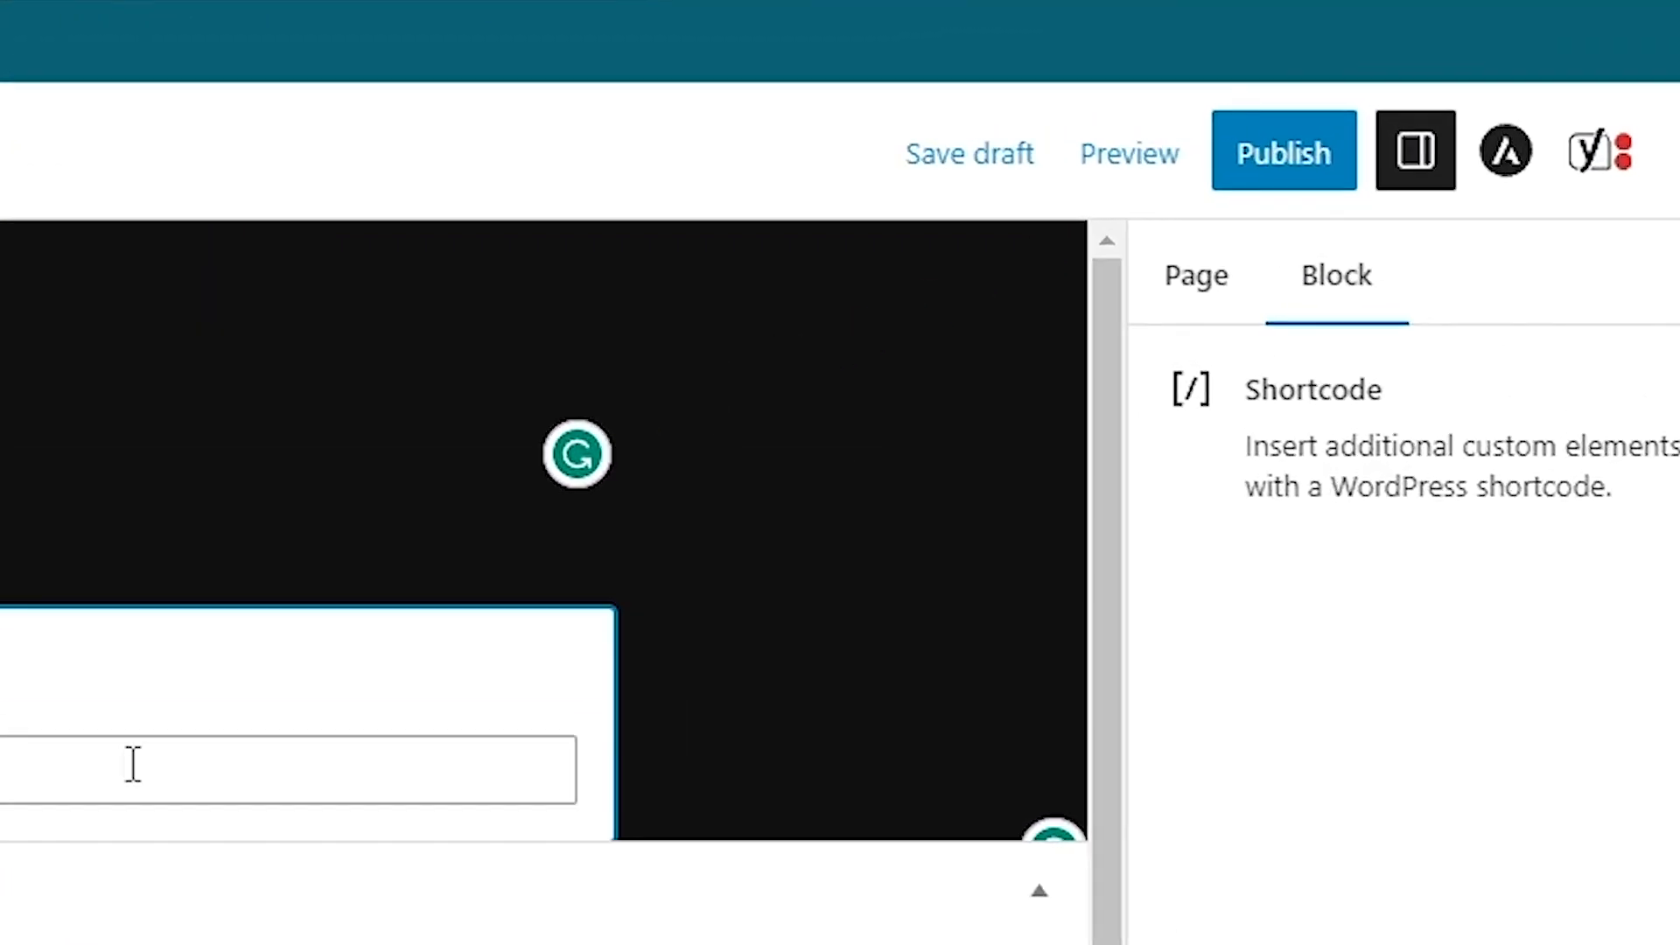
left_click(1290, 170)
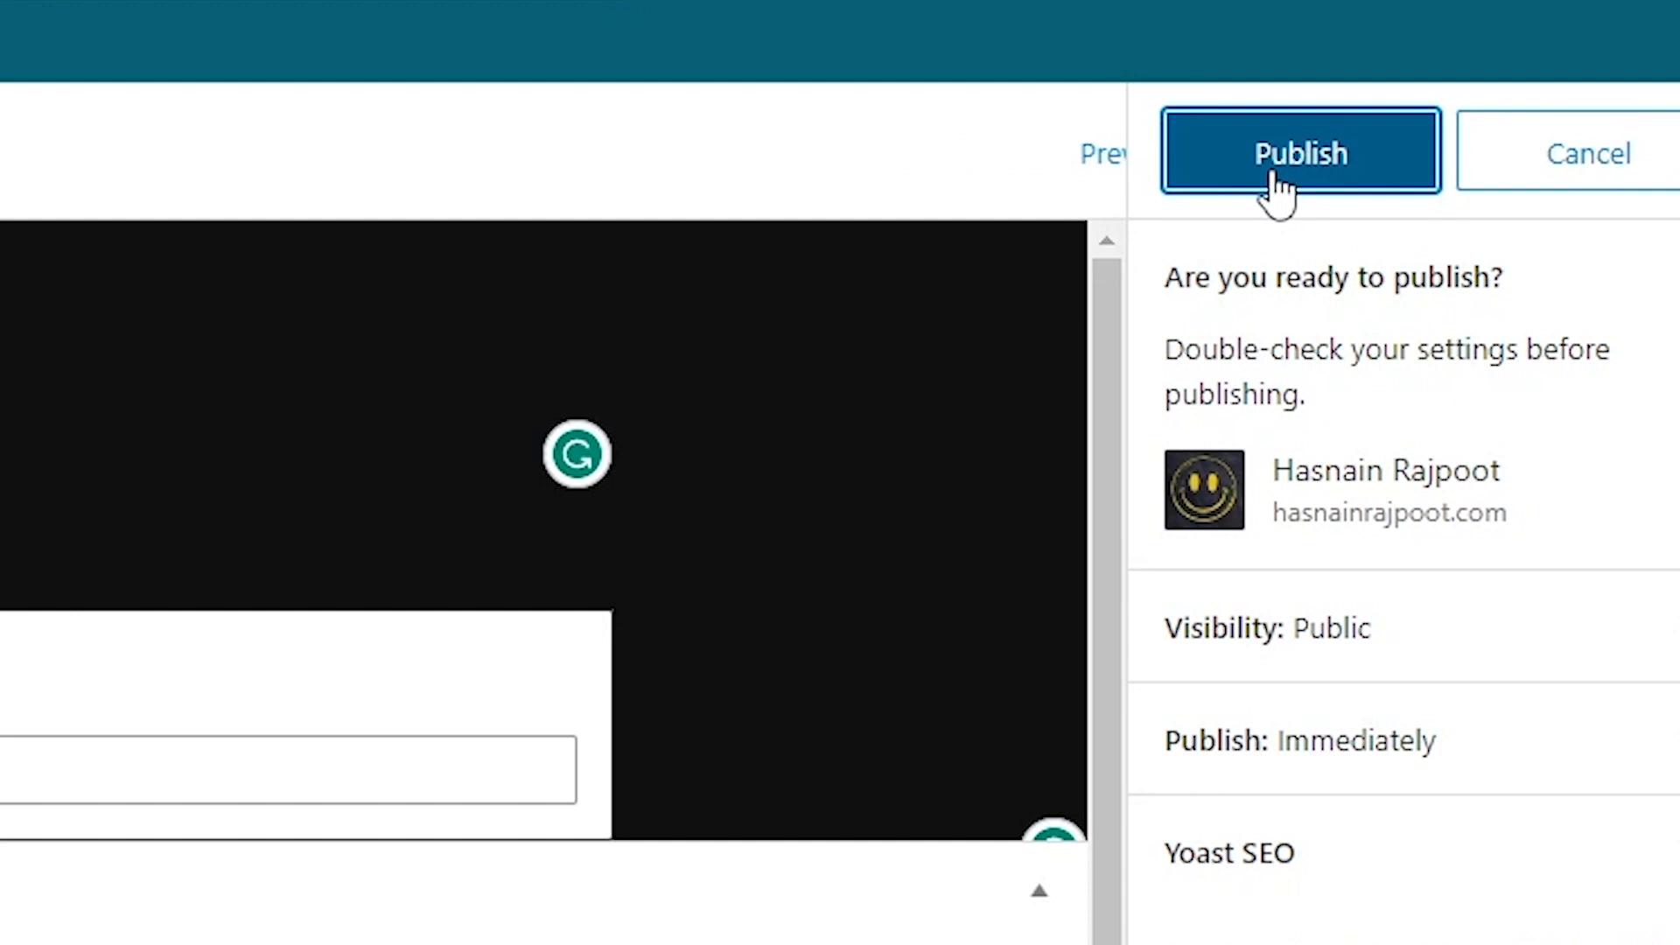
left_click(1298, 175)
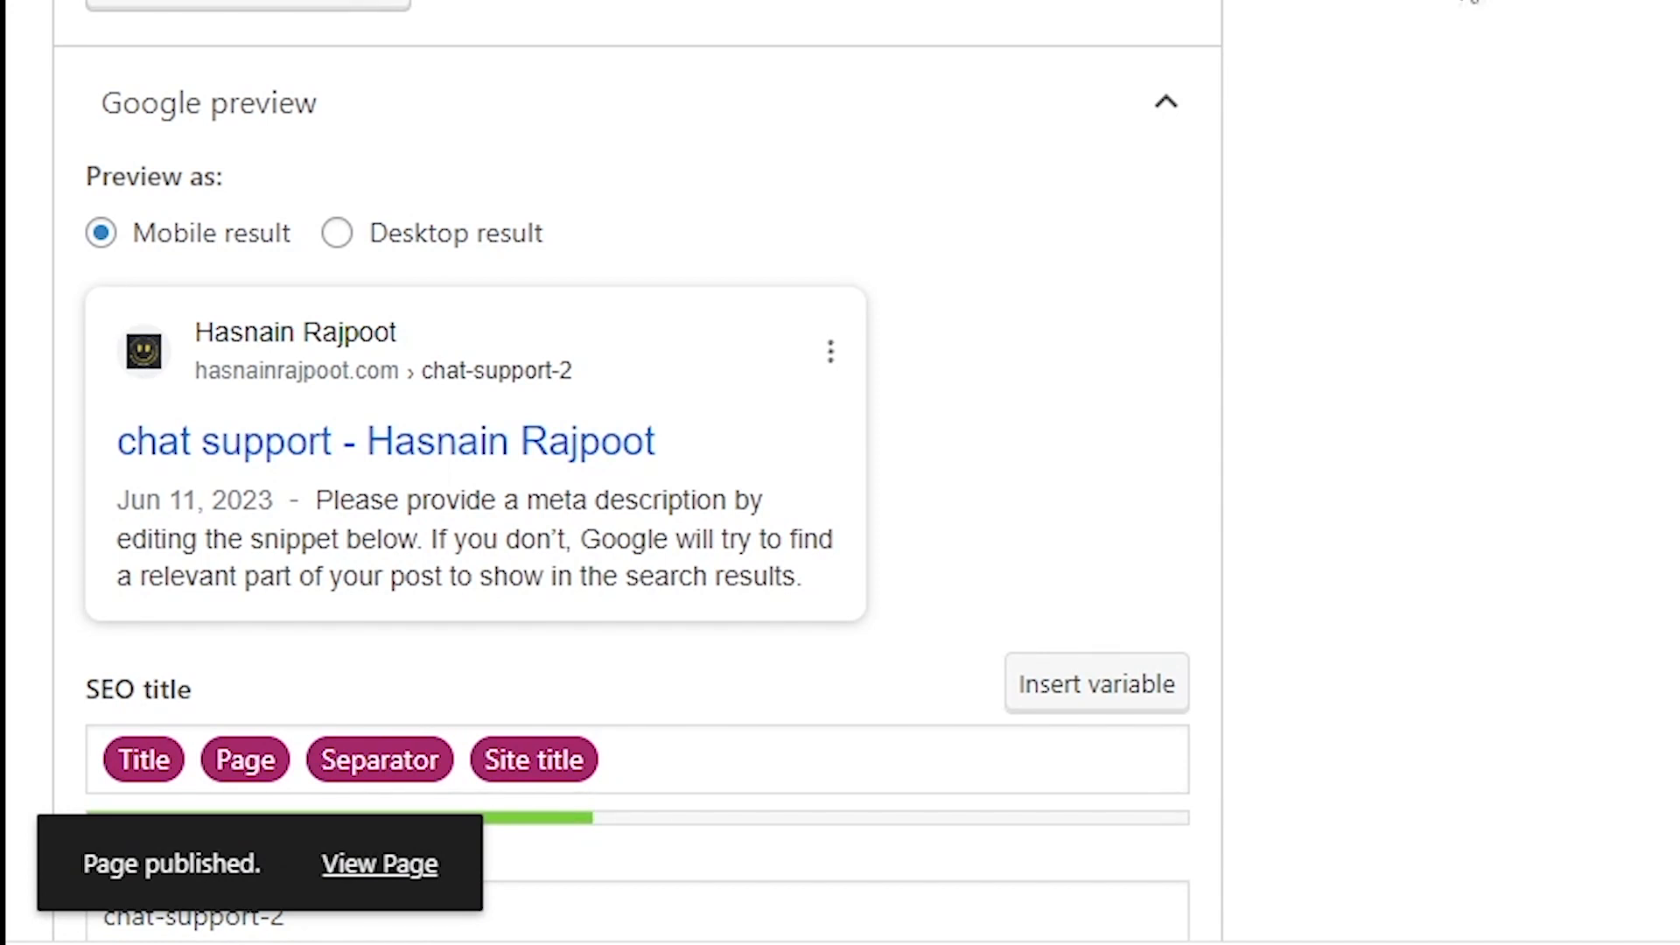
View the published chat support page in a new browser tab and open the chatbot from its popup bubble
right_click(359, 873)
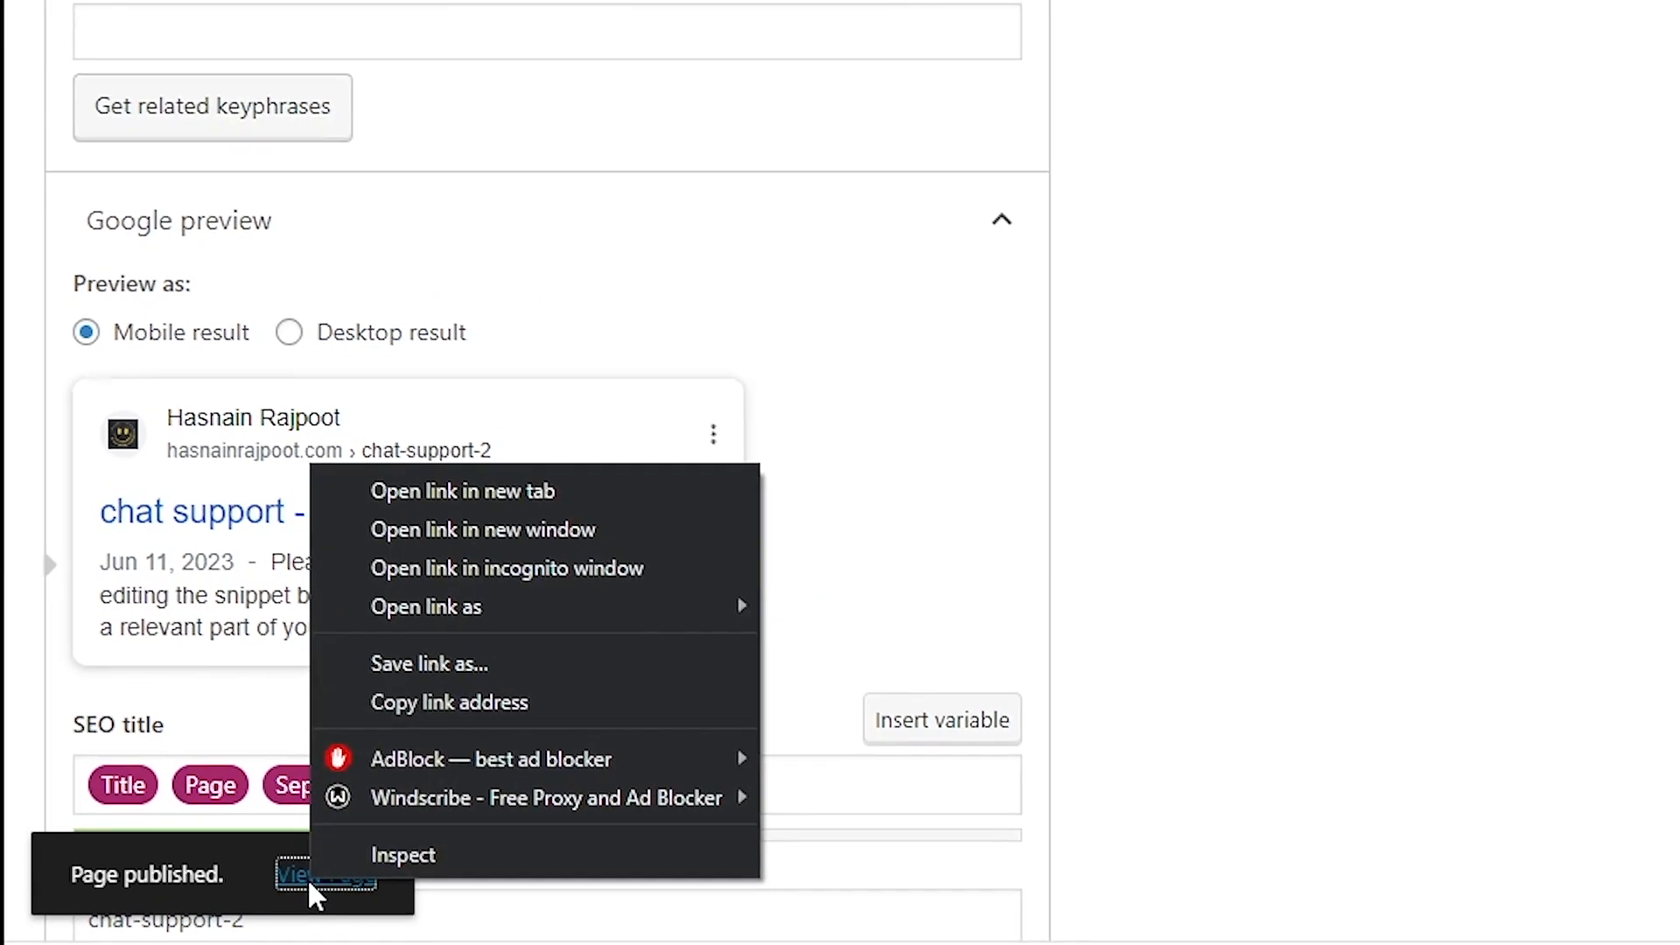
left_click(479, 477)
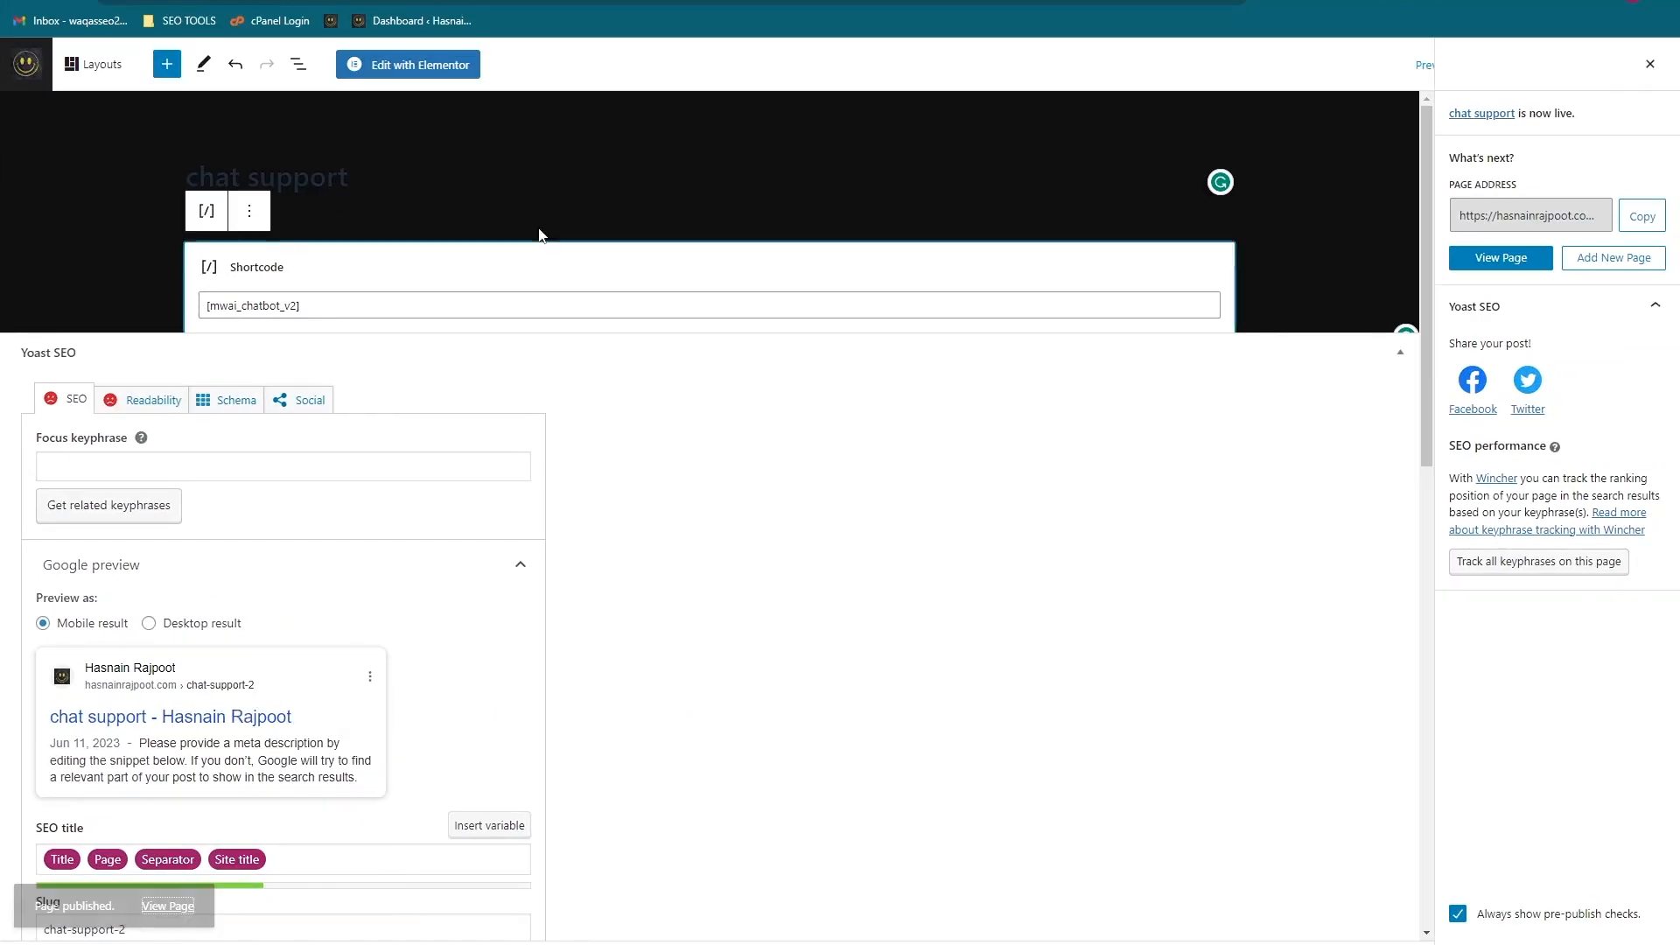
key("ctrl+Tab")
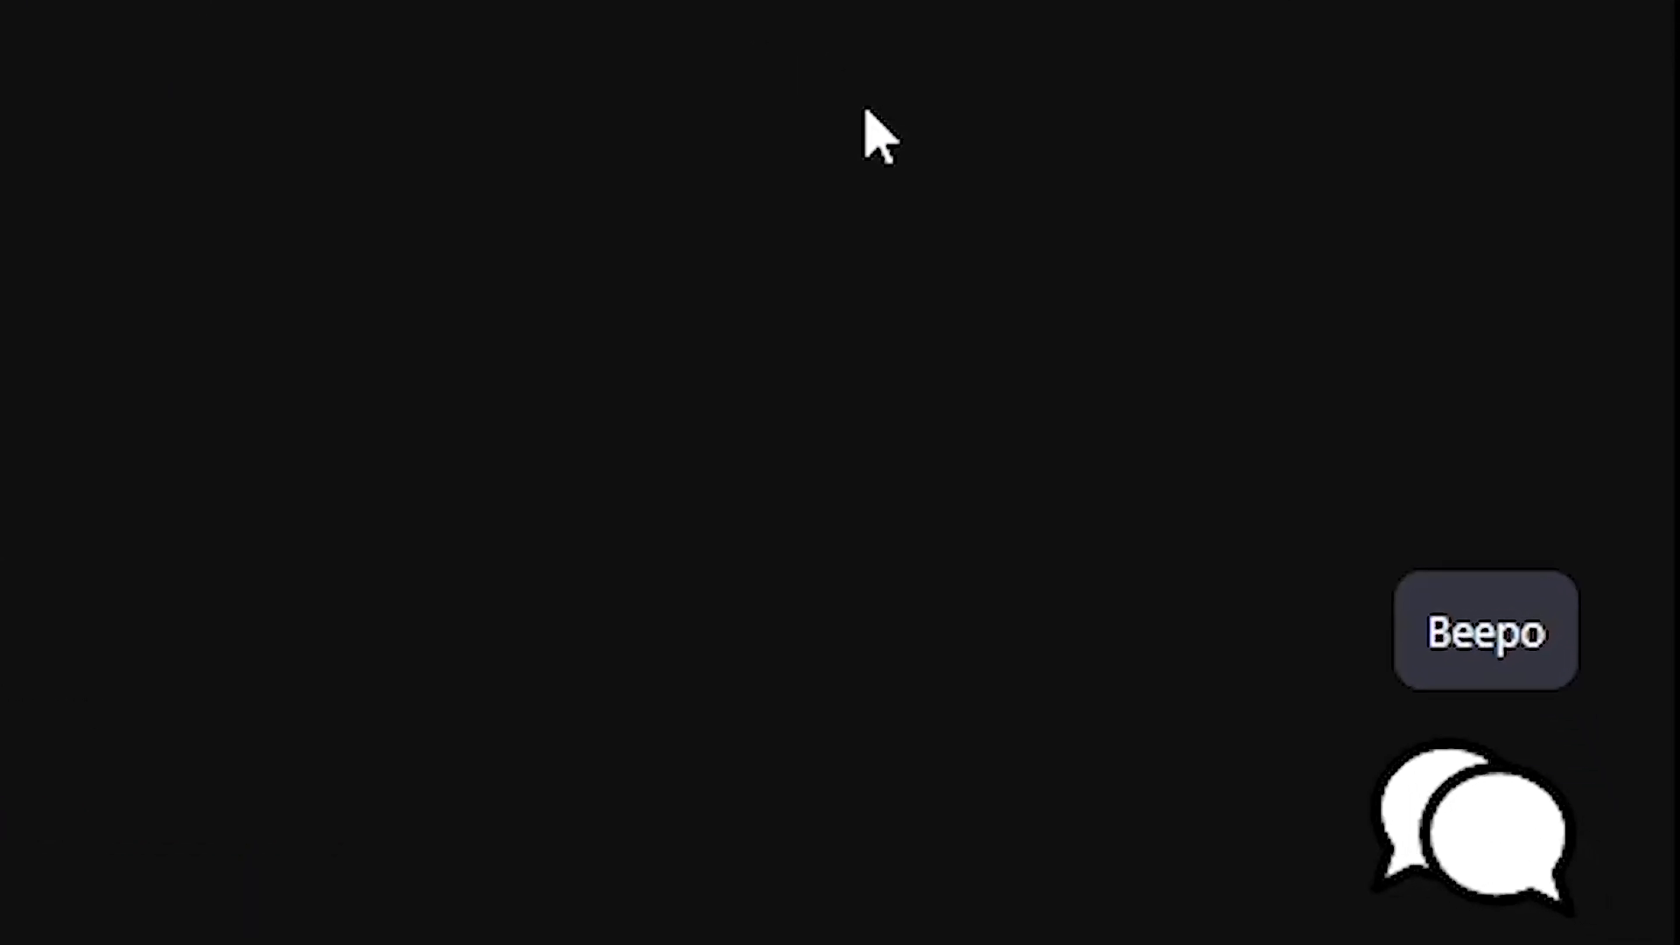
left_click(1497, 838)
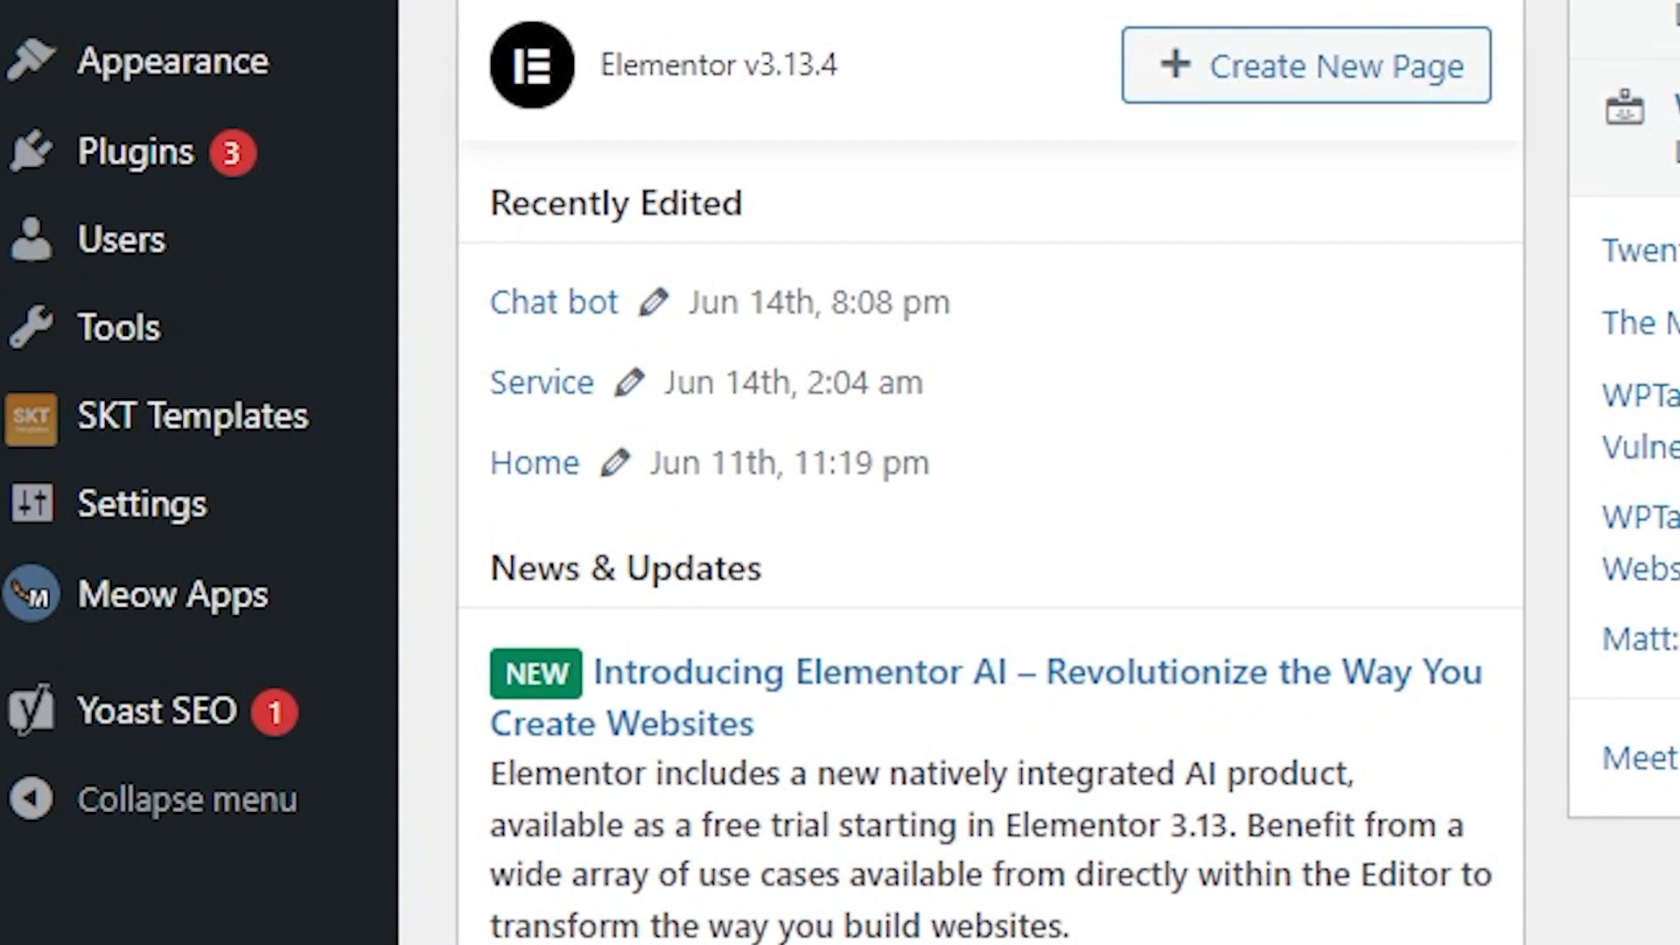
Open the default chatbot's Visual Settings in AI Engine from the WordPress dashboard
mouse_move(53, 838)
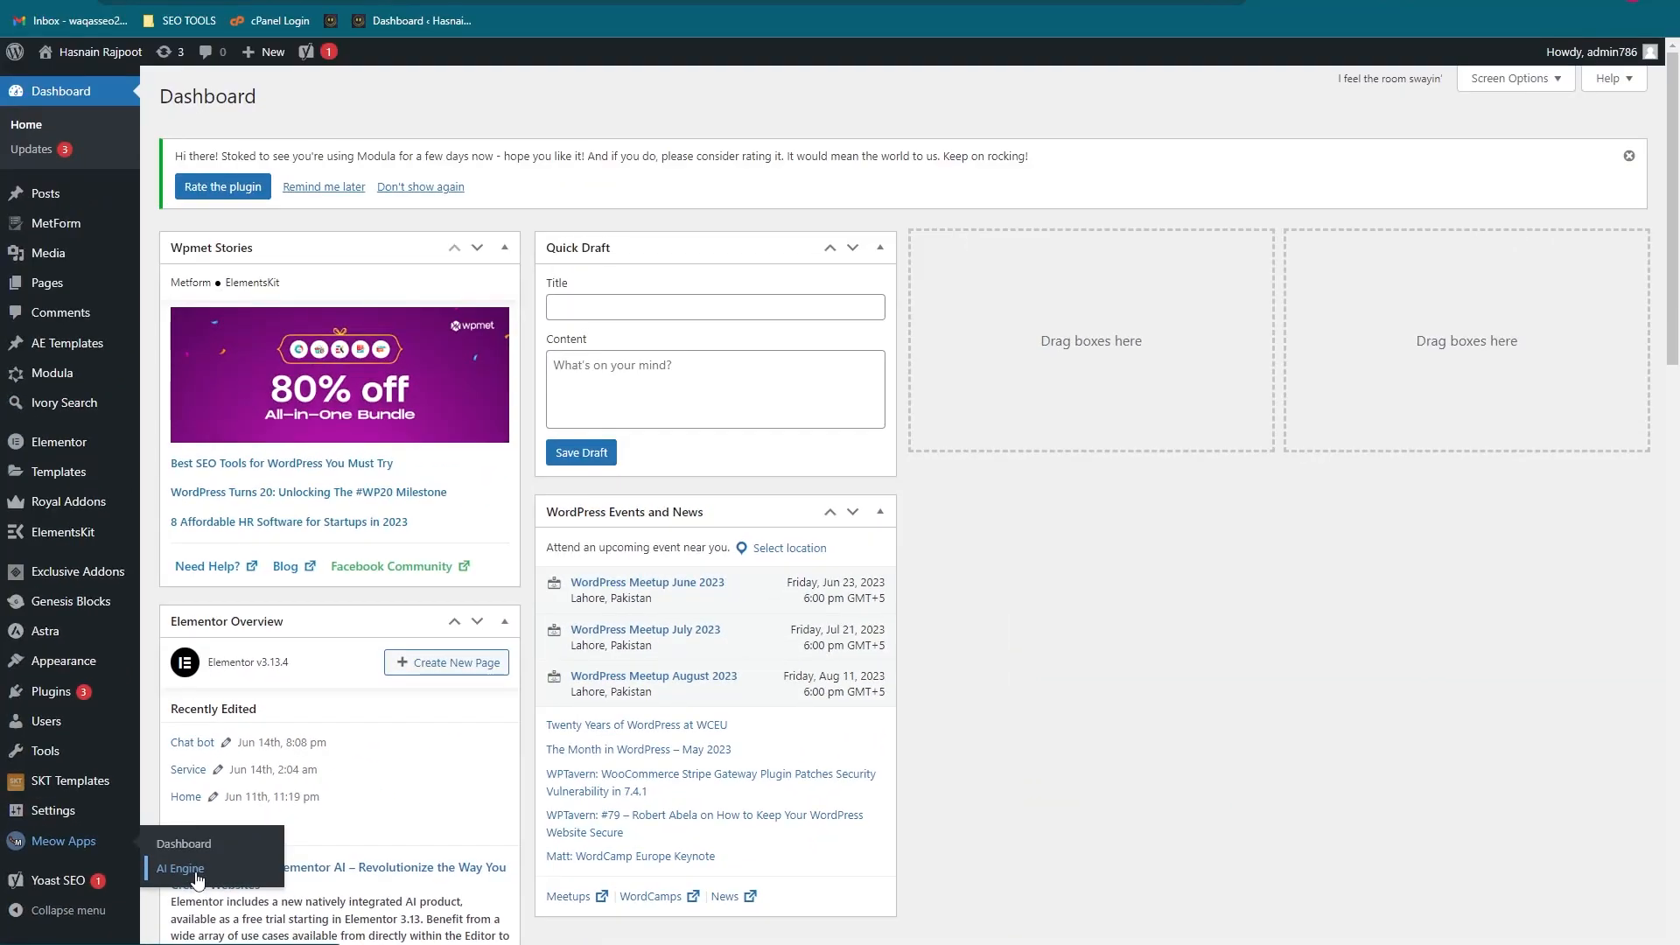
left_click(486, 731)
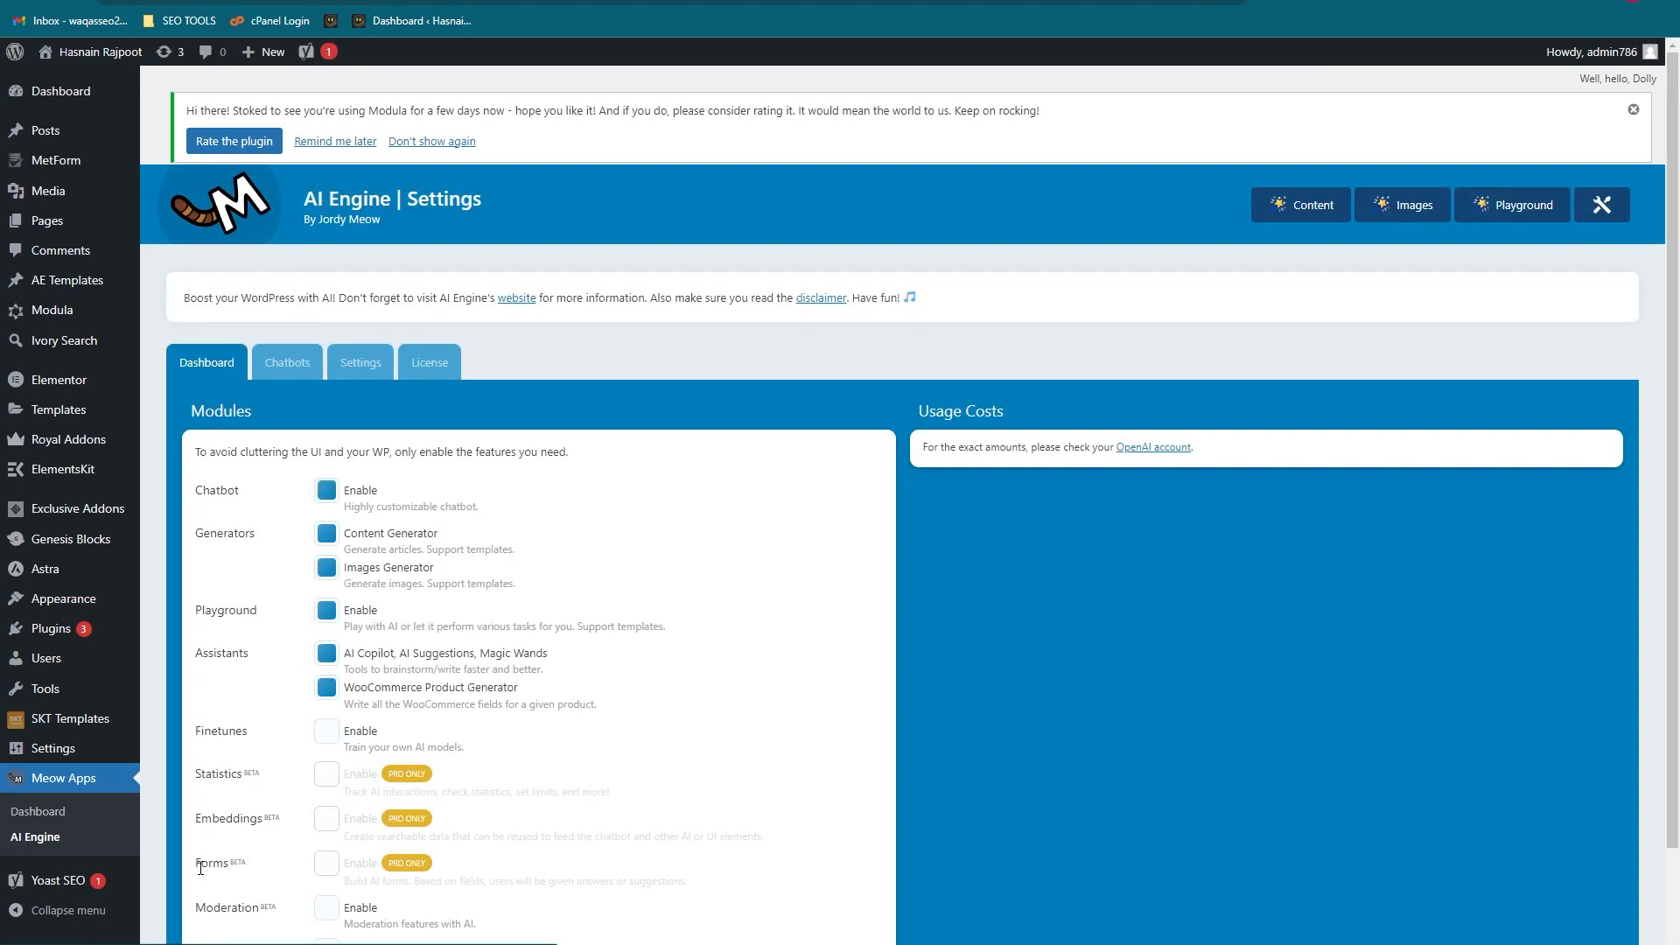
left_click(298, 362)
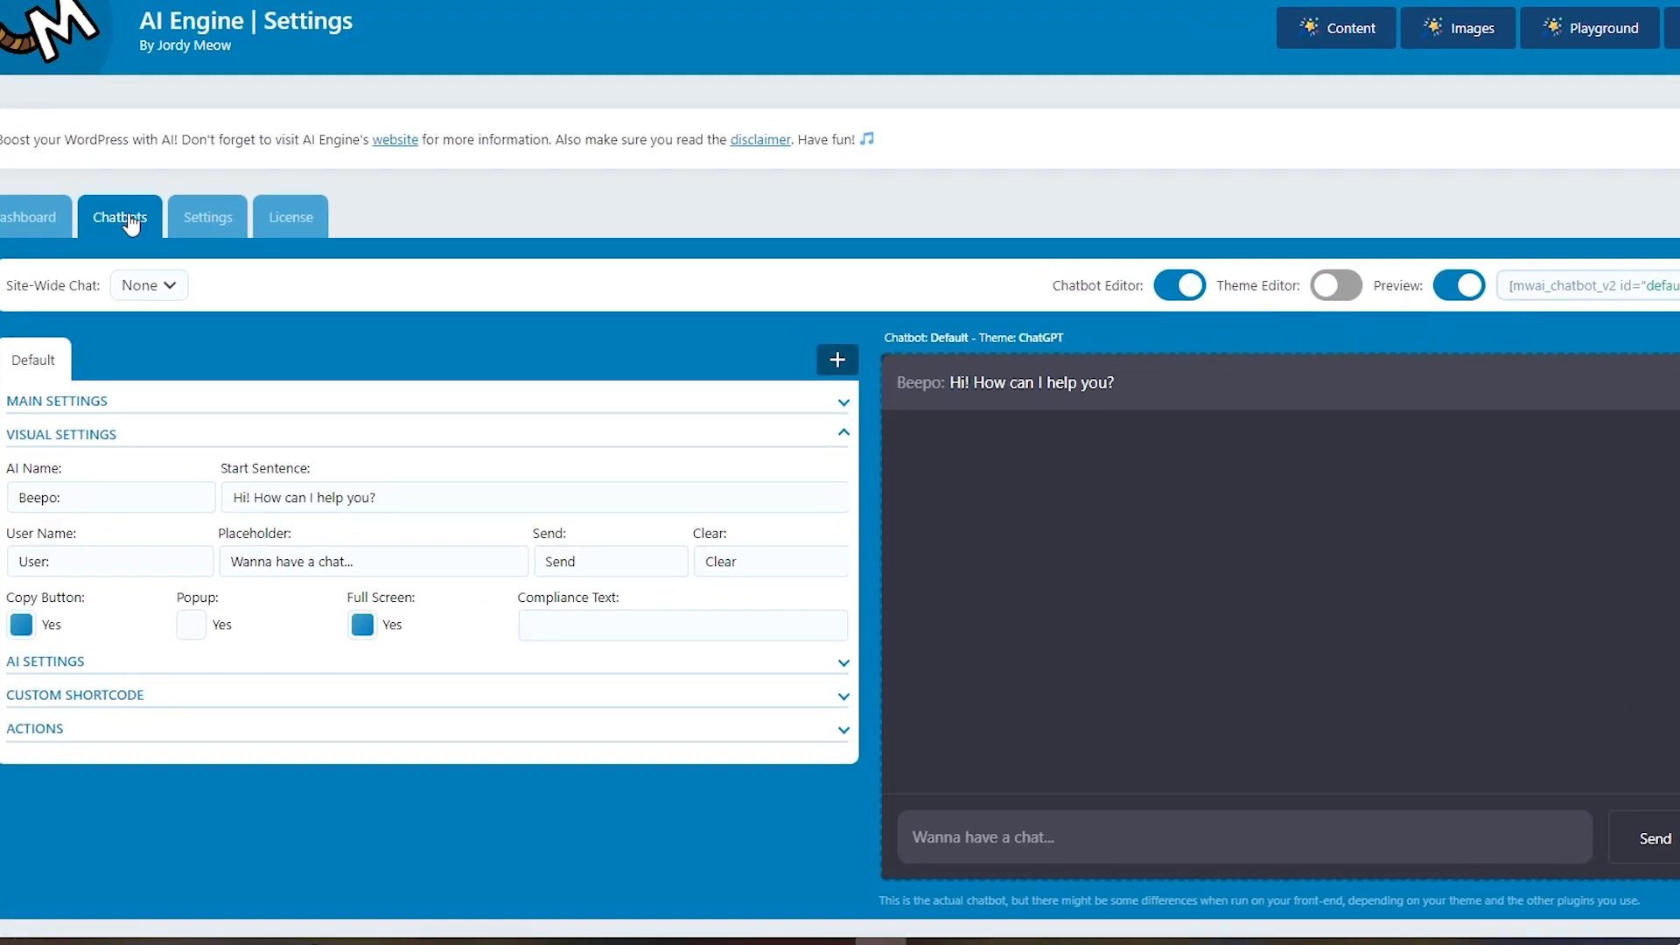
left_click(138, 445)
left_click(140, 446)
Try the chatbot's Popup option on, switch it back off and reload the live chatbot page to check its layout
left_click(192, 625)
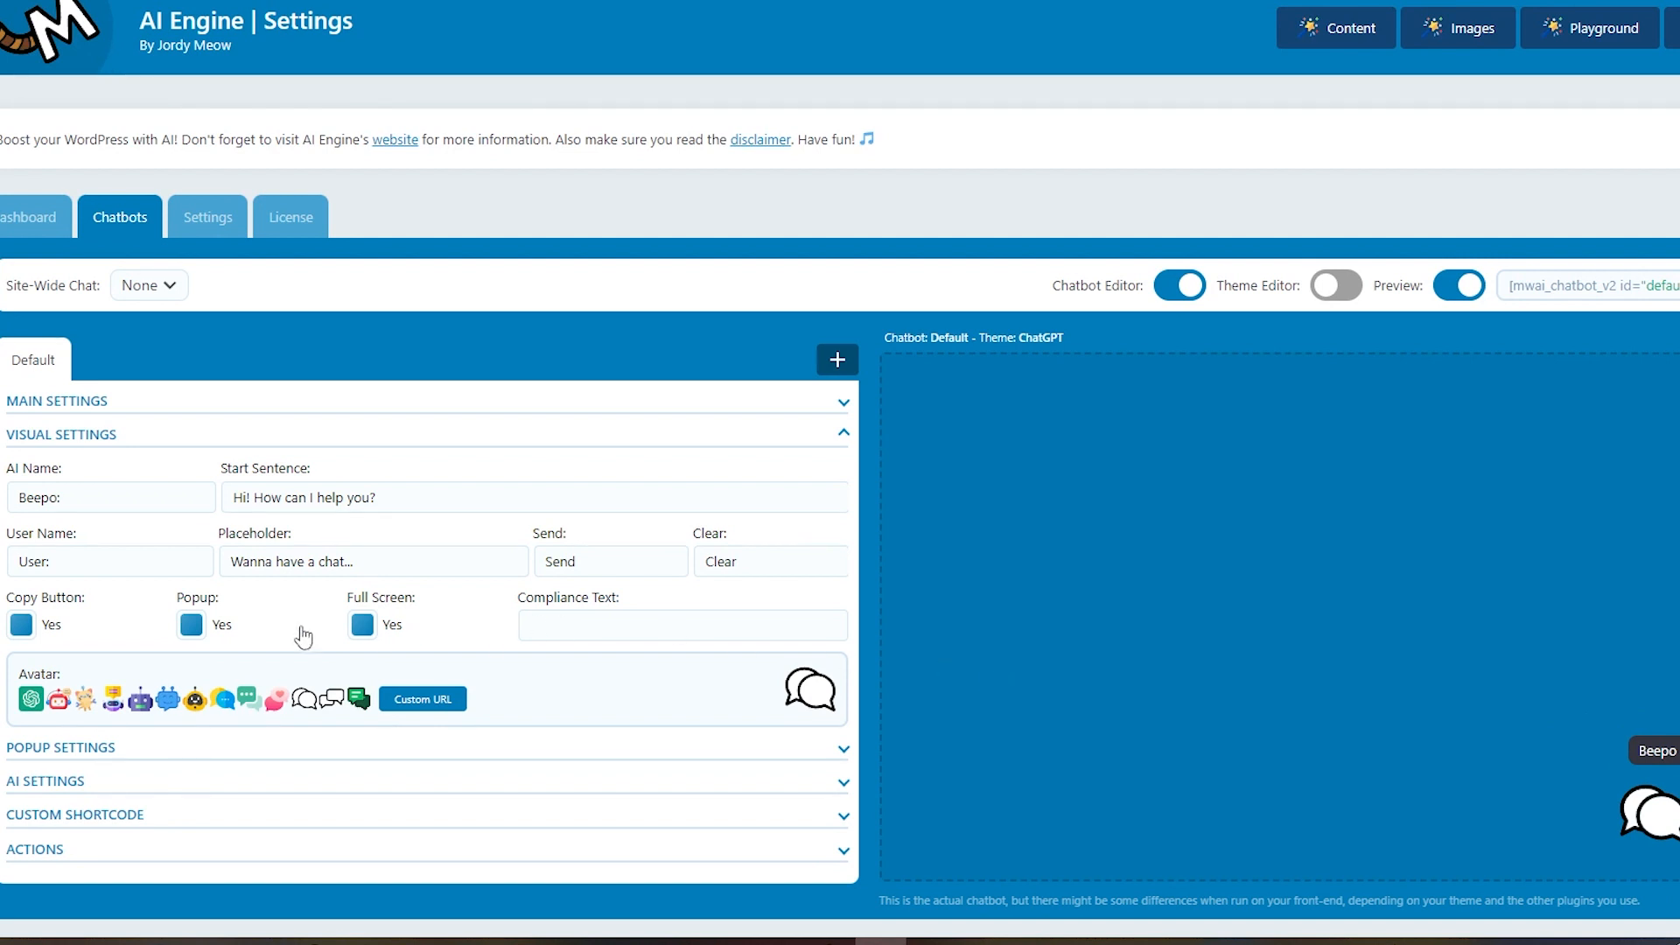
left_click(187, 626)
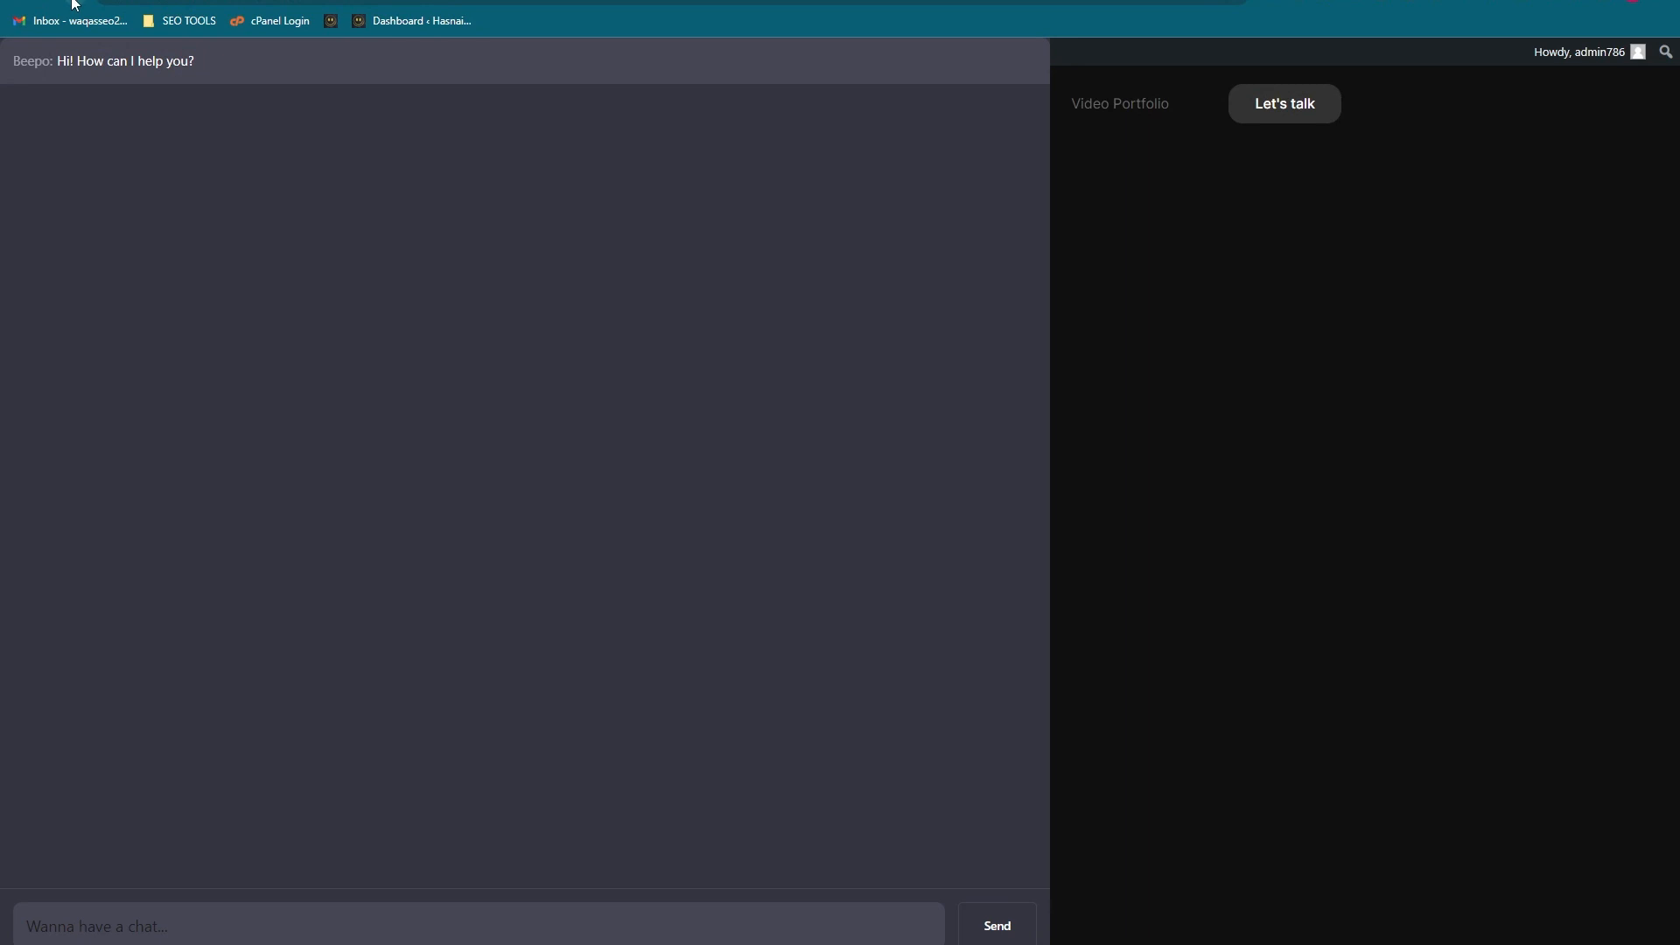
left_click(74, 4)
left_click(1026, 60)
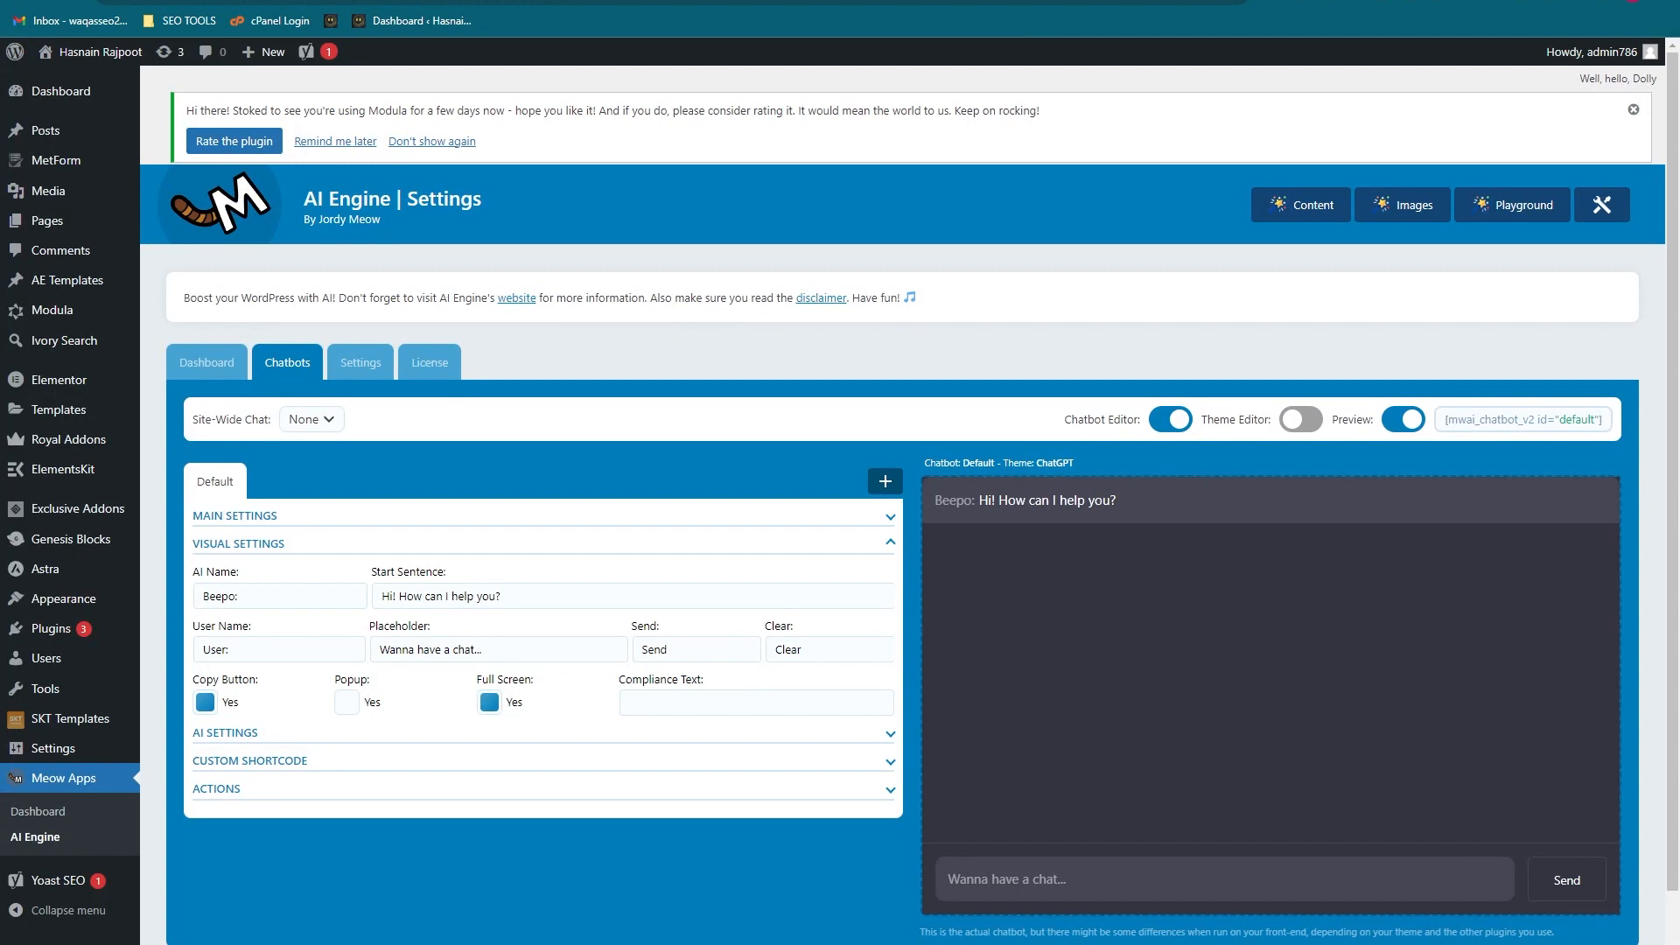
Turn off the chatbot's Full Screen option and reload the live Chat bot page to check the embedded chat
left_click(487, 705)
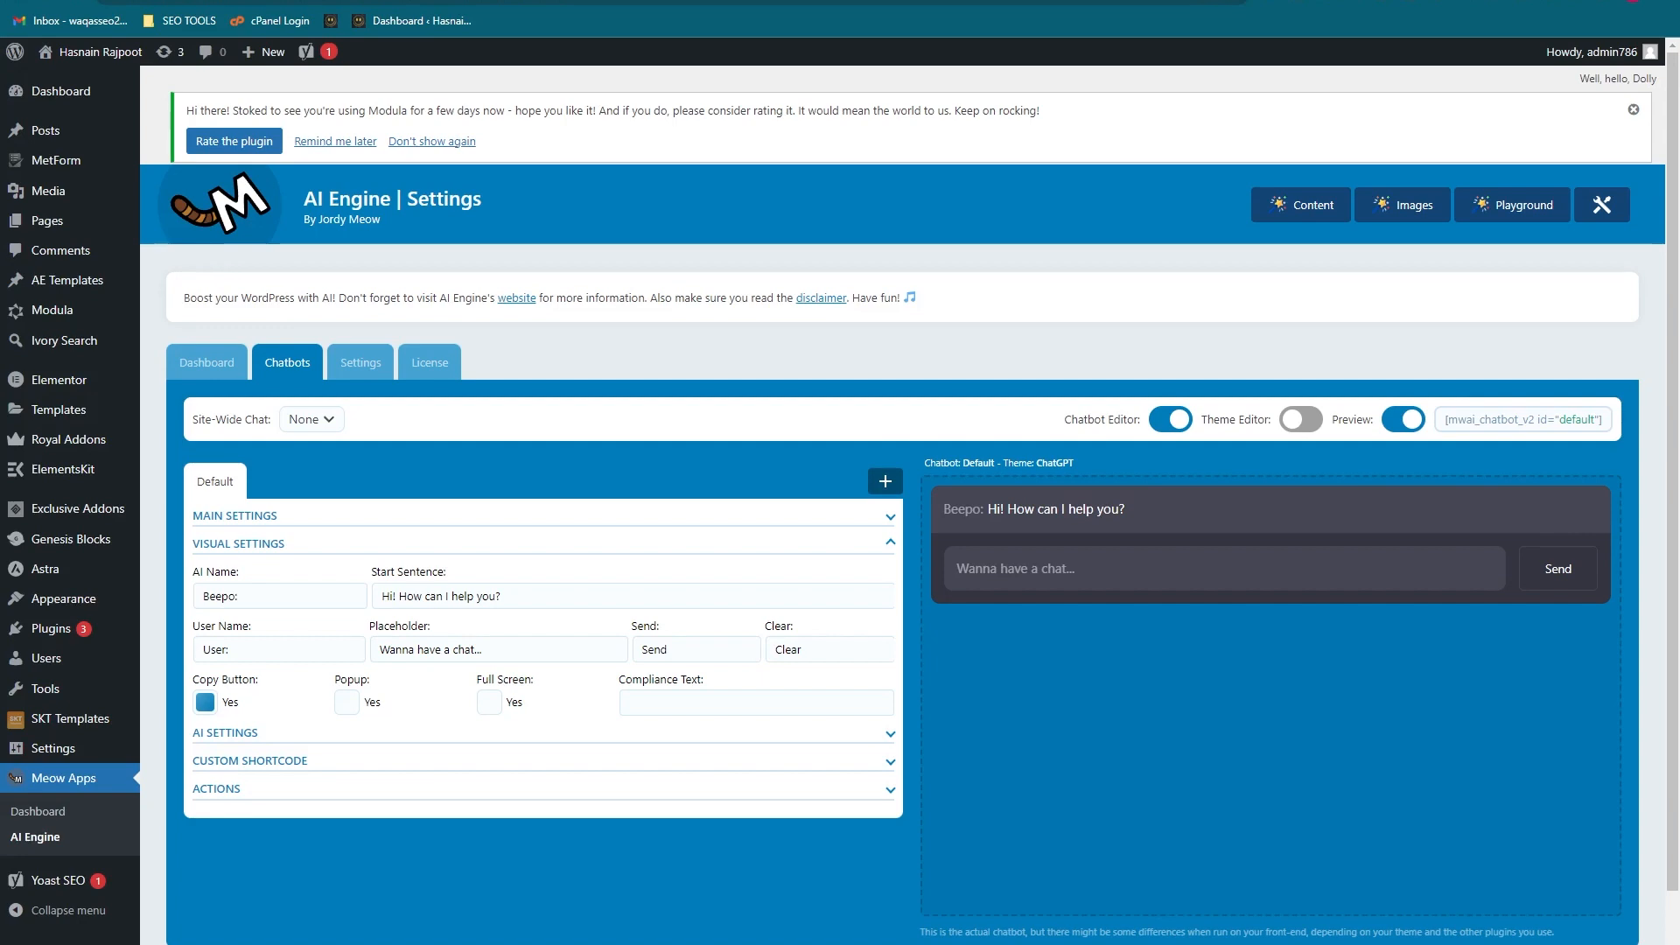
left_click(490, 3)
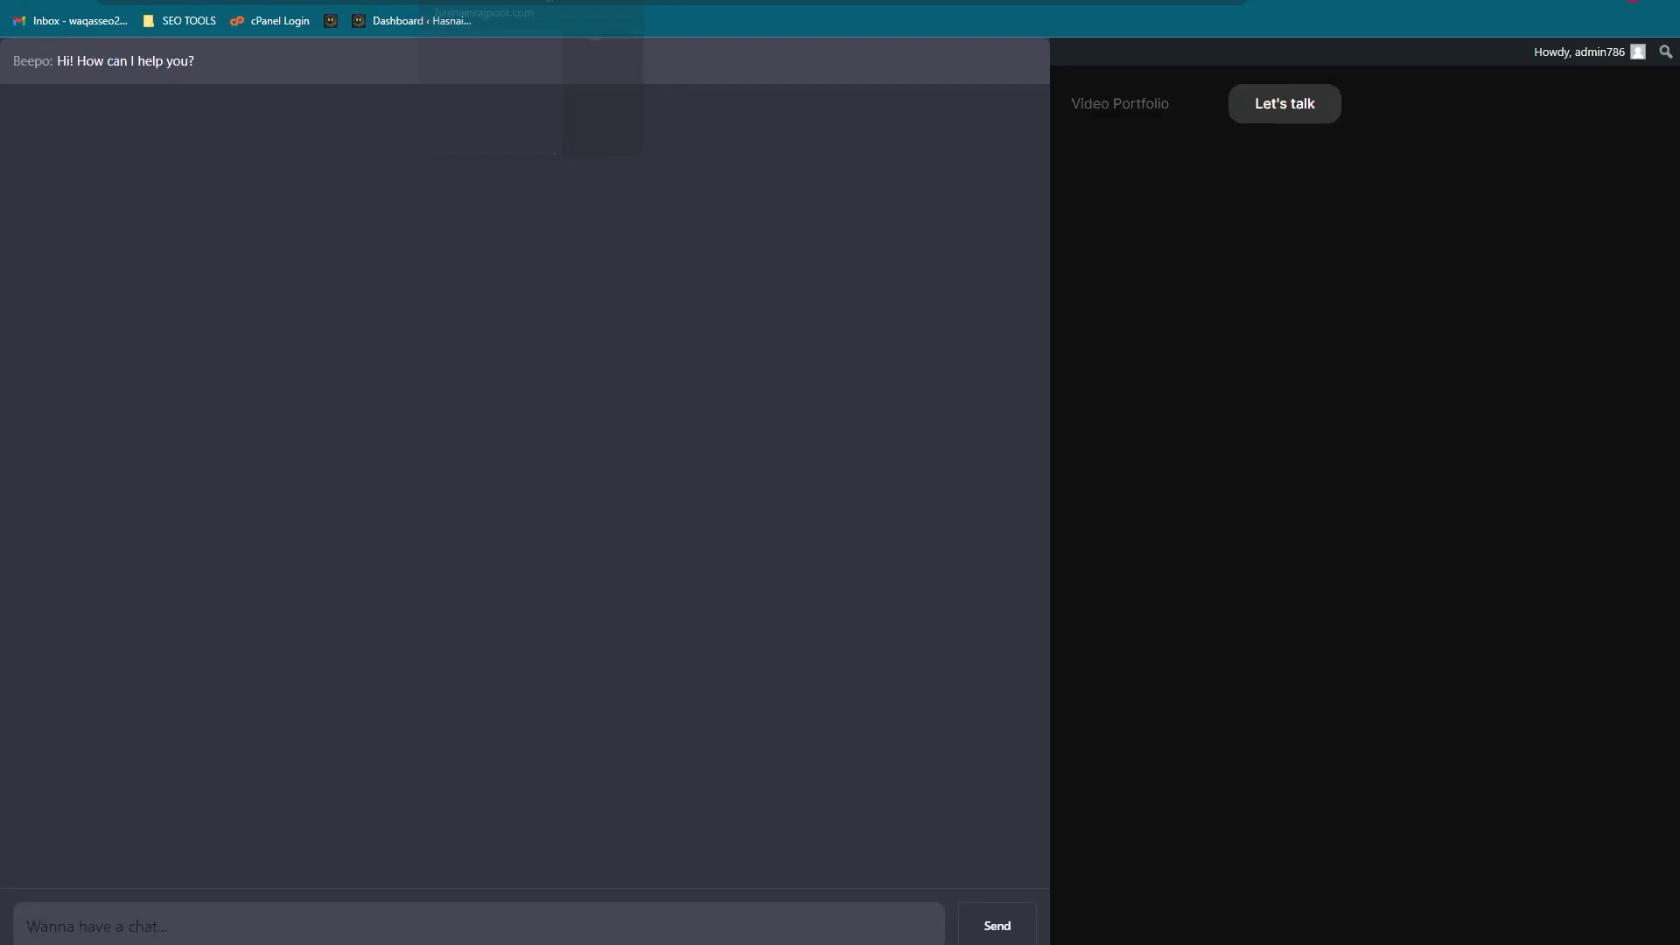
left_click(79, 4)
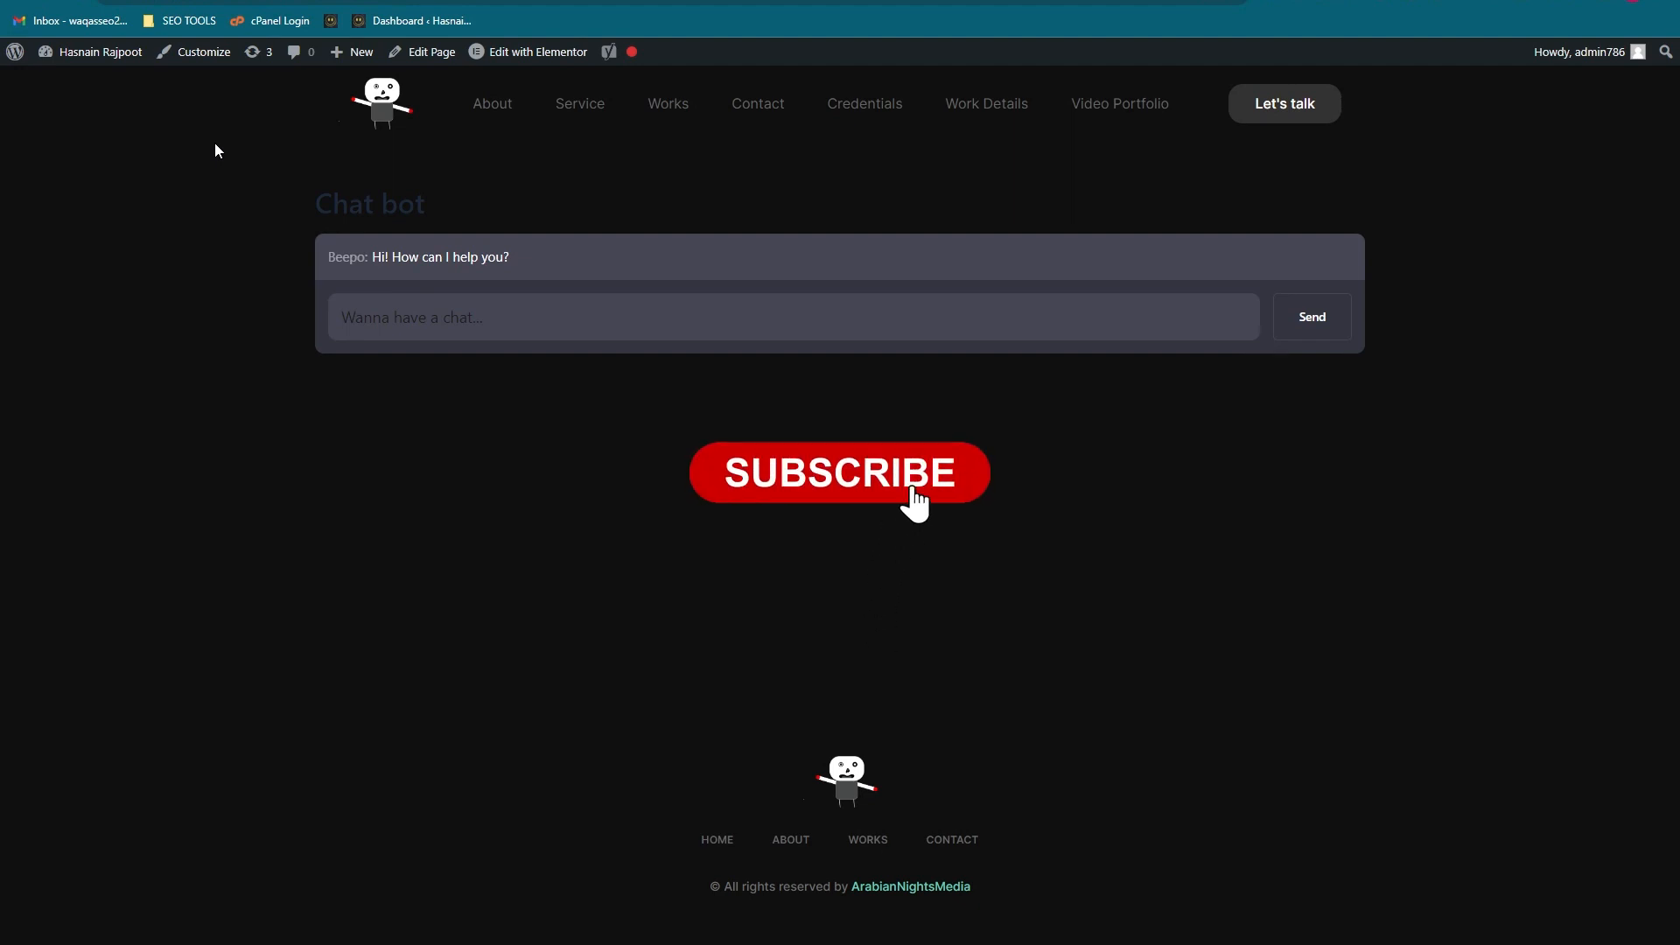
mouse_move(492, 944)
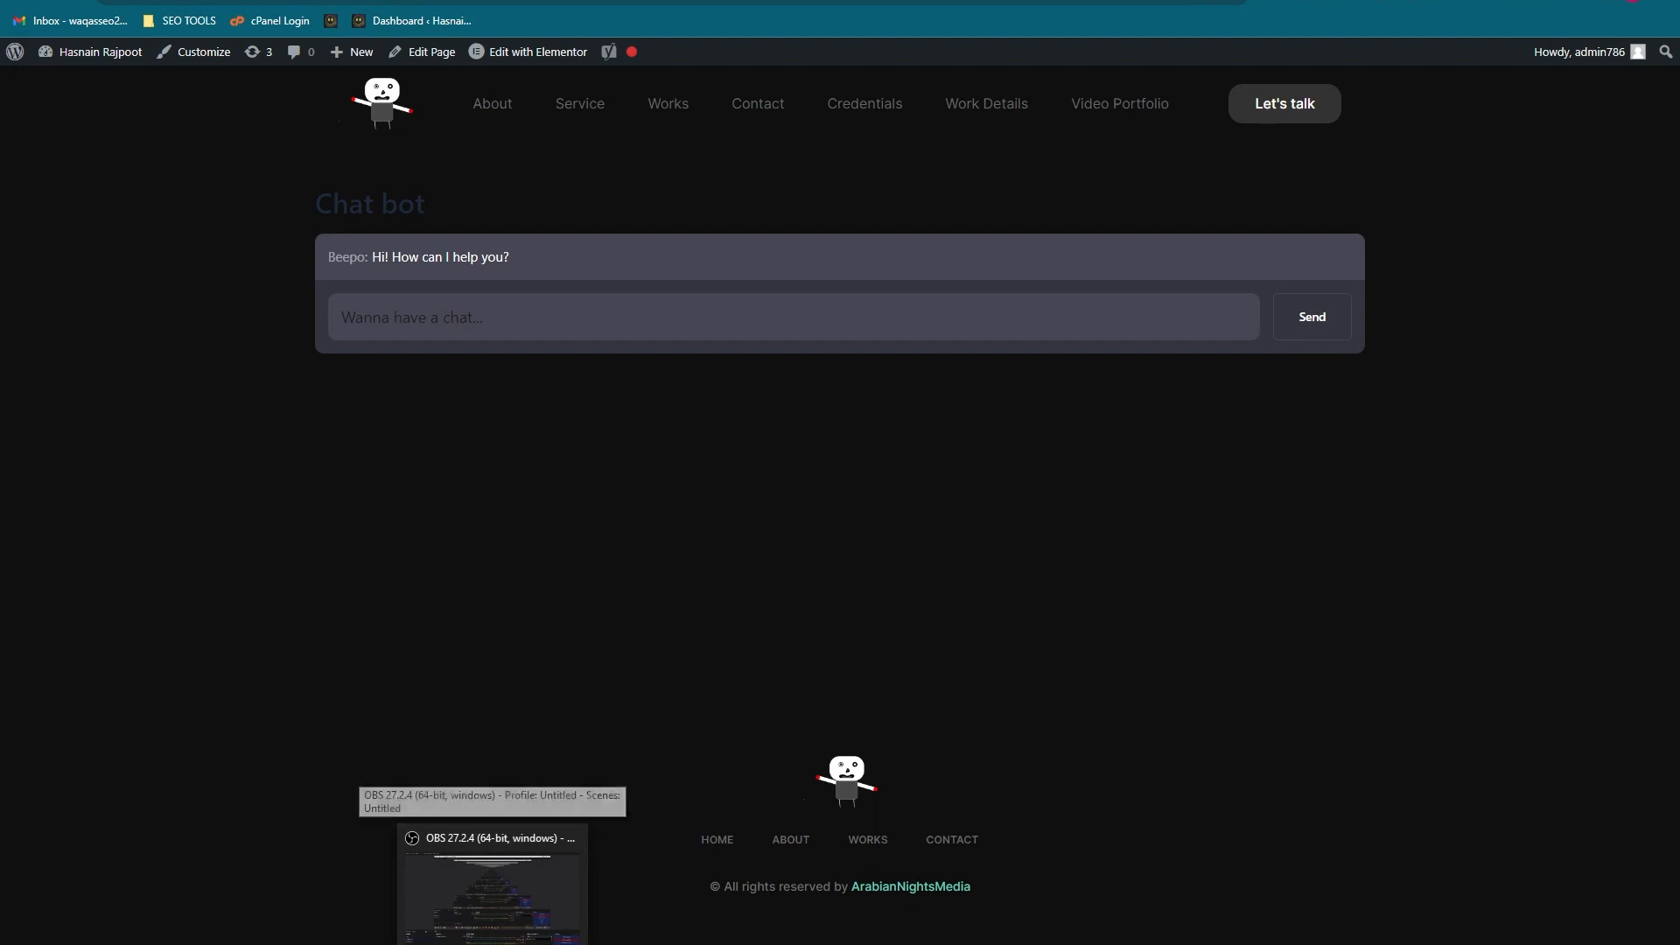